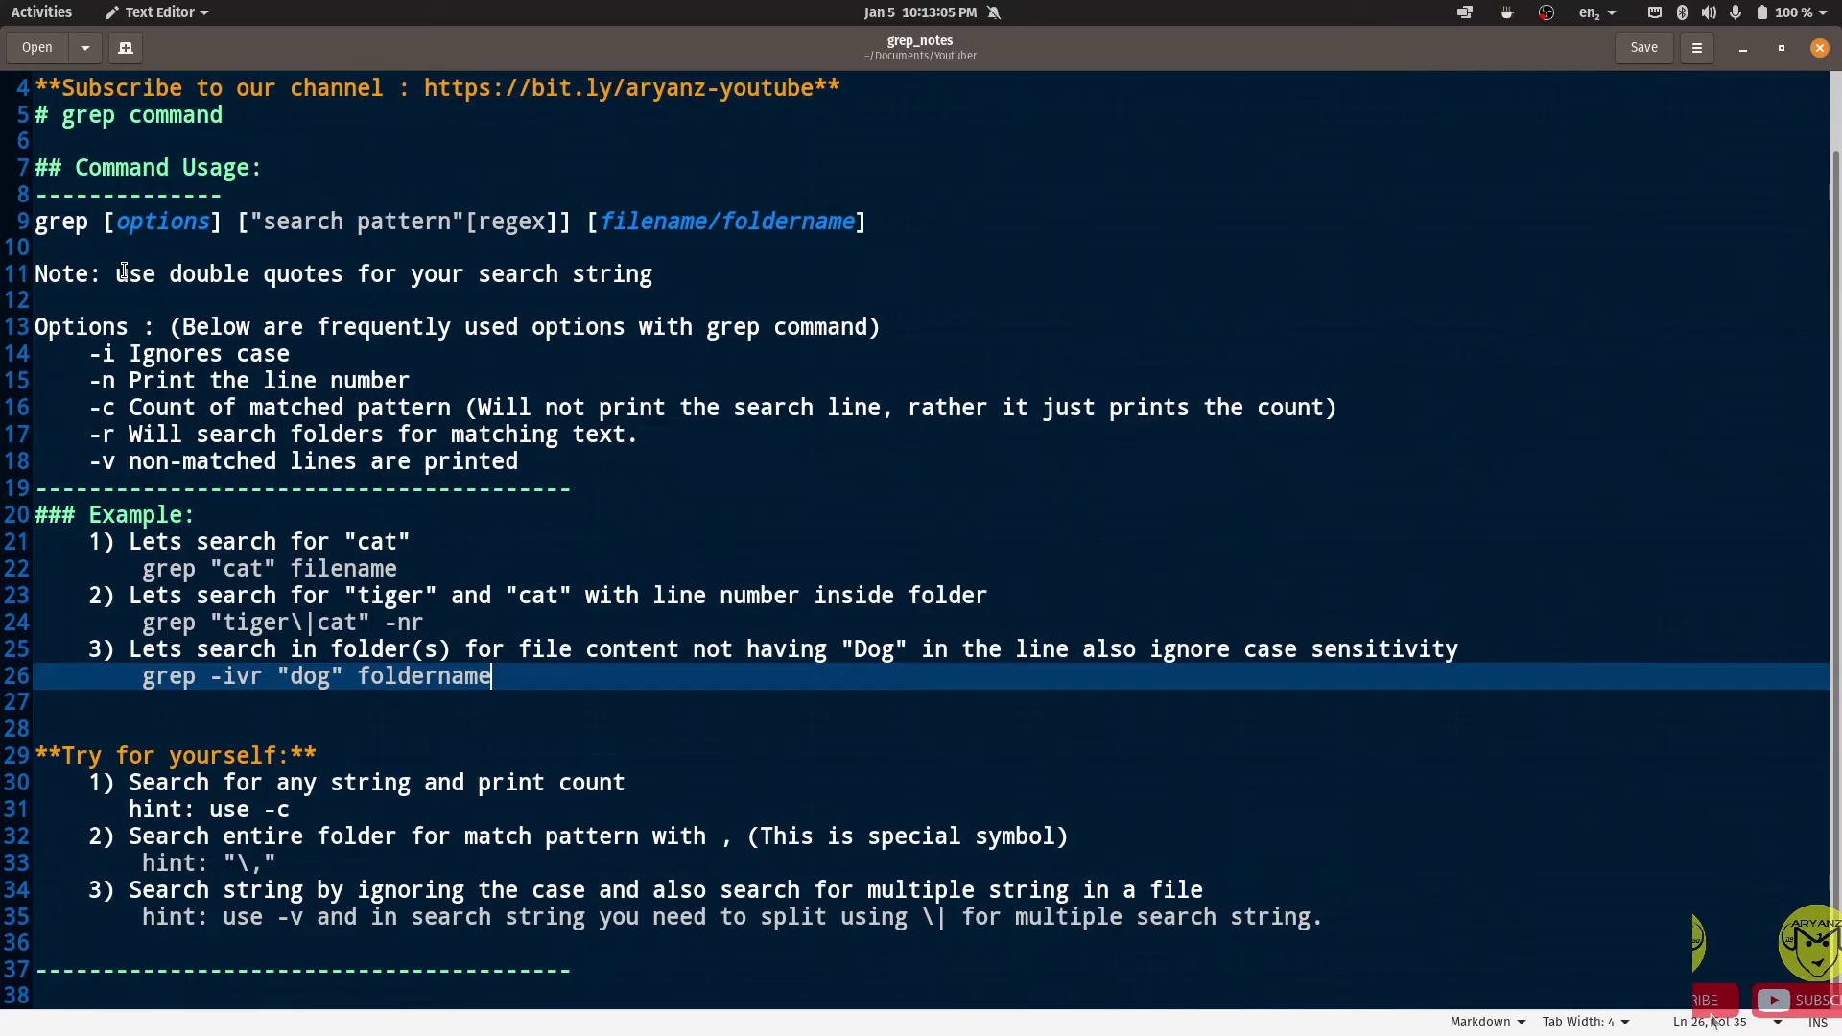
Walk through the grep usage line: grep, [options], search pattern and filename parts.
key("super")
left_click(1008, 669)
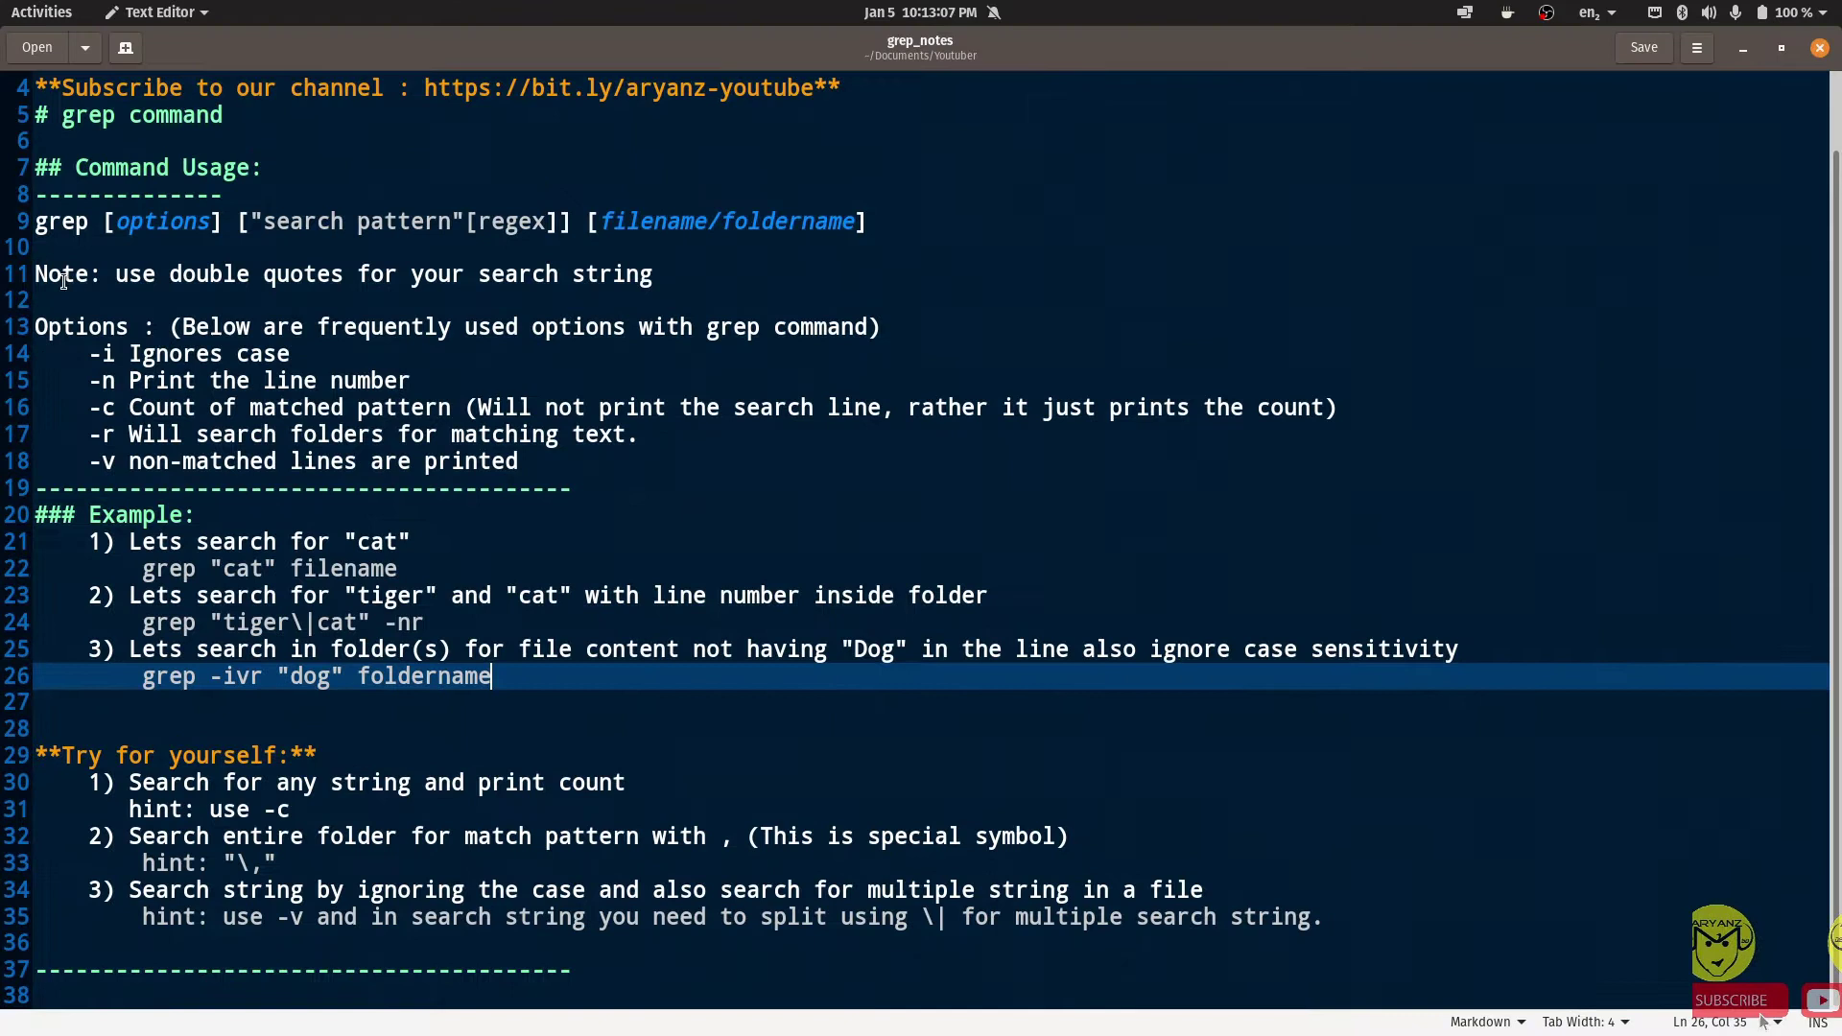
left_click(34, 224)
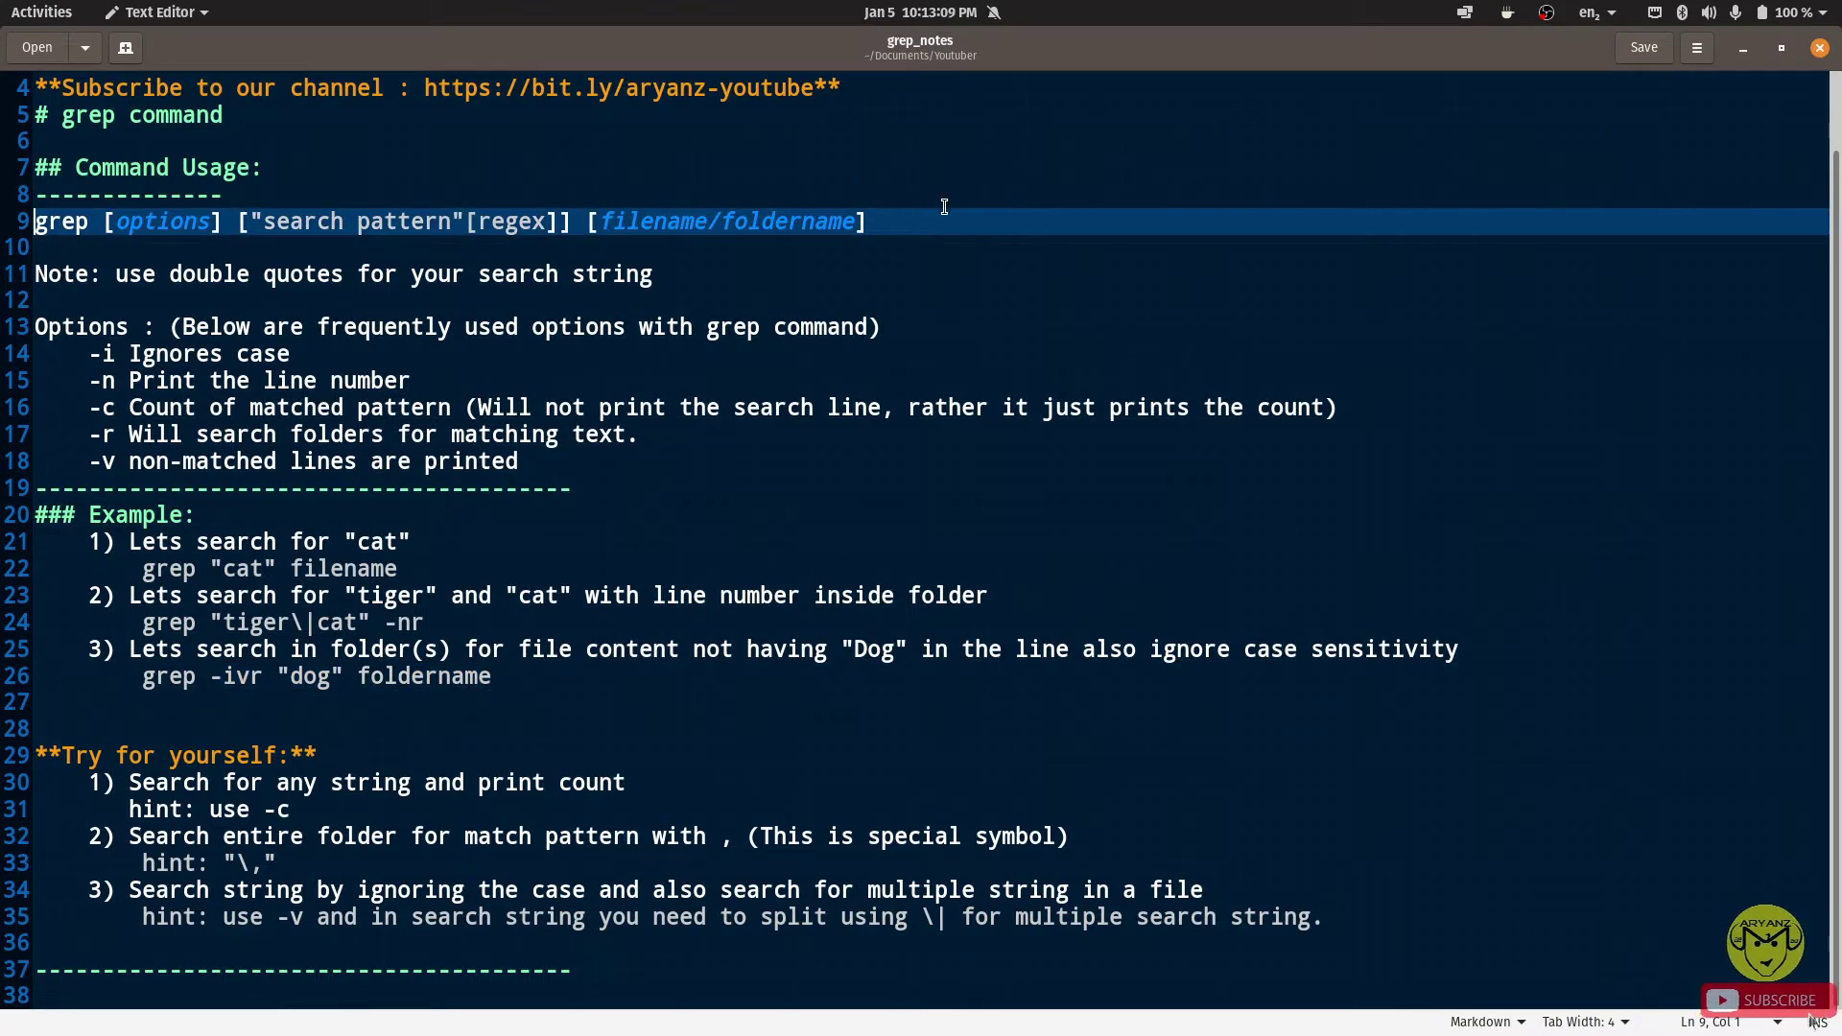
left_click(917, 219, "shift")
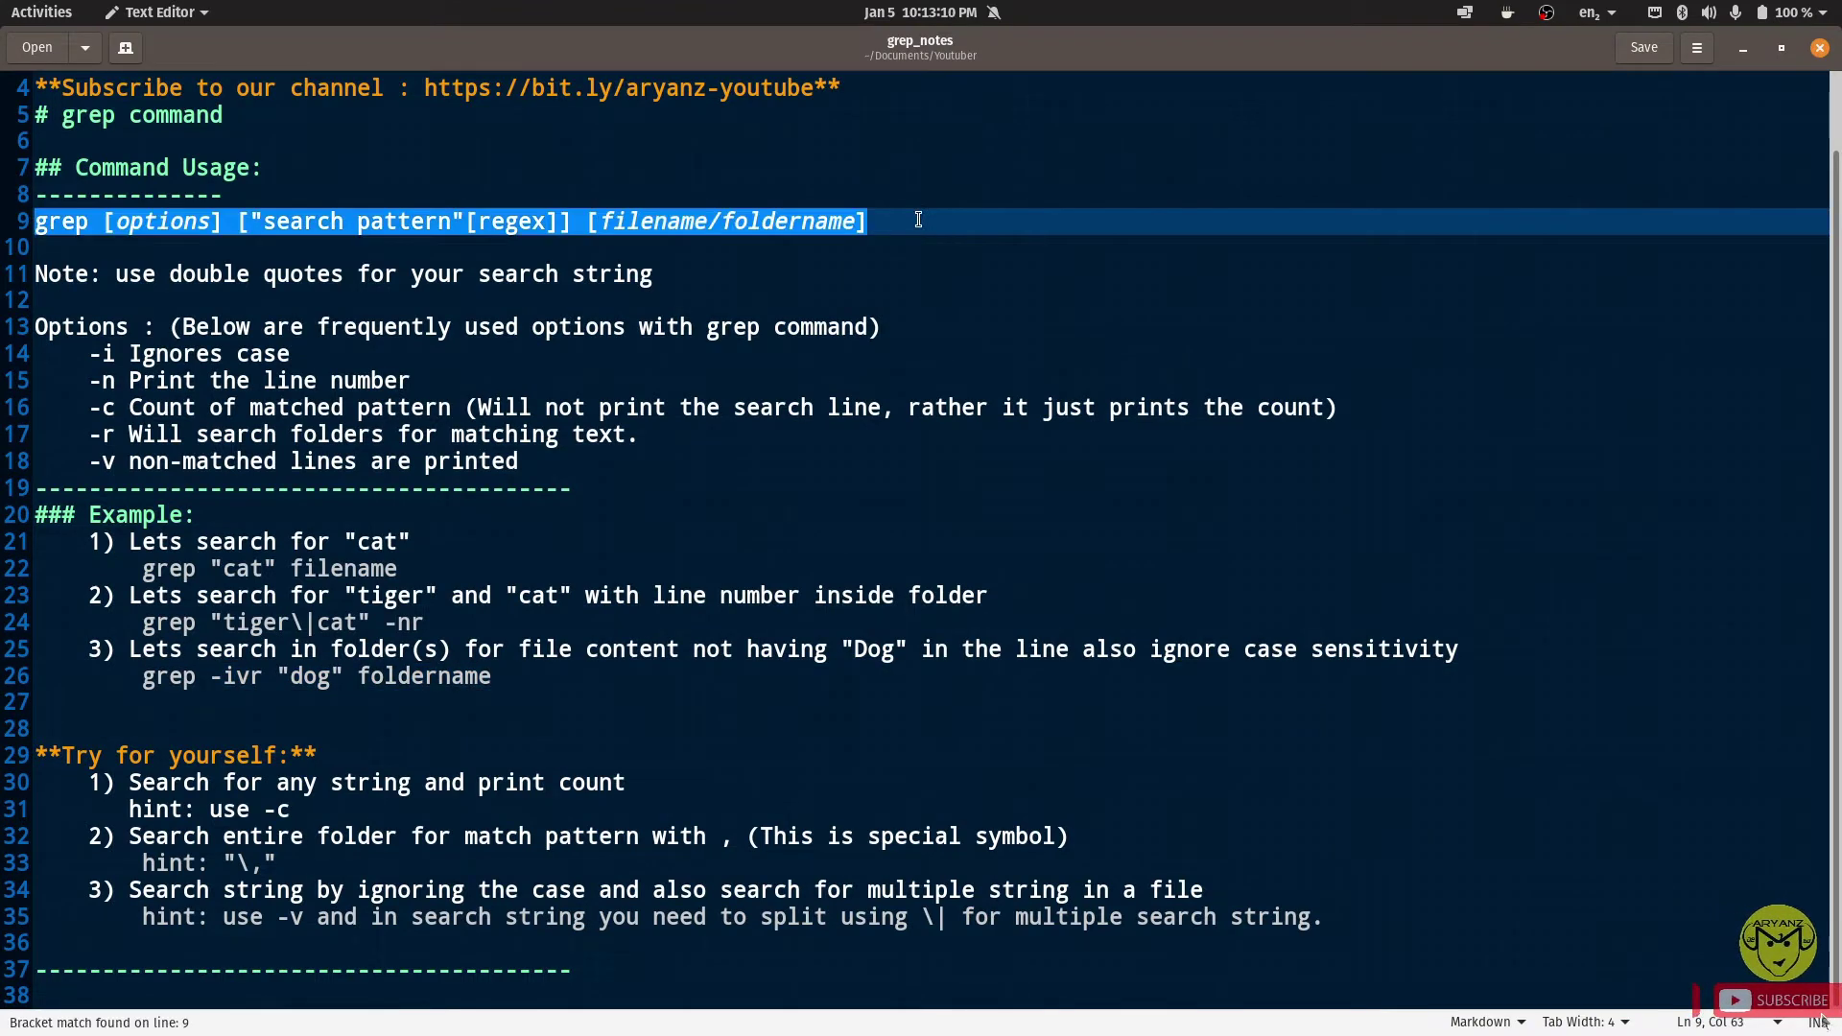
double_click(51, 223)
left_click_drag(104, 223, 228, 225)
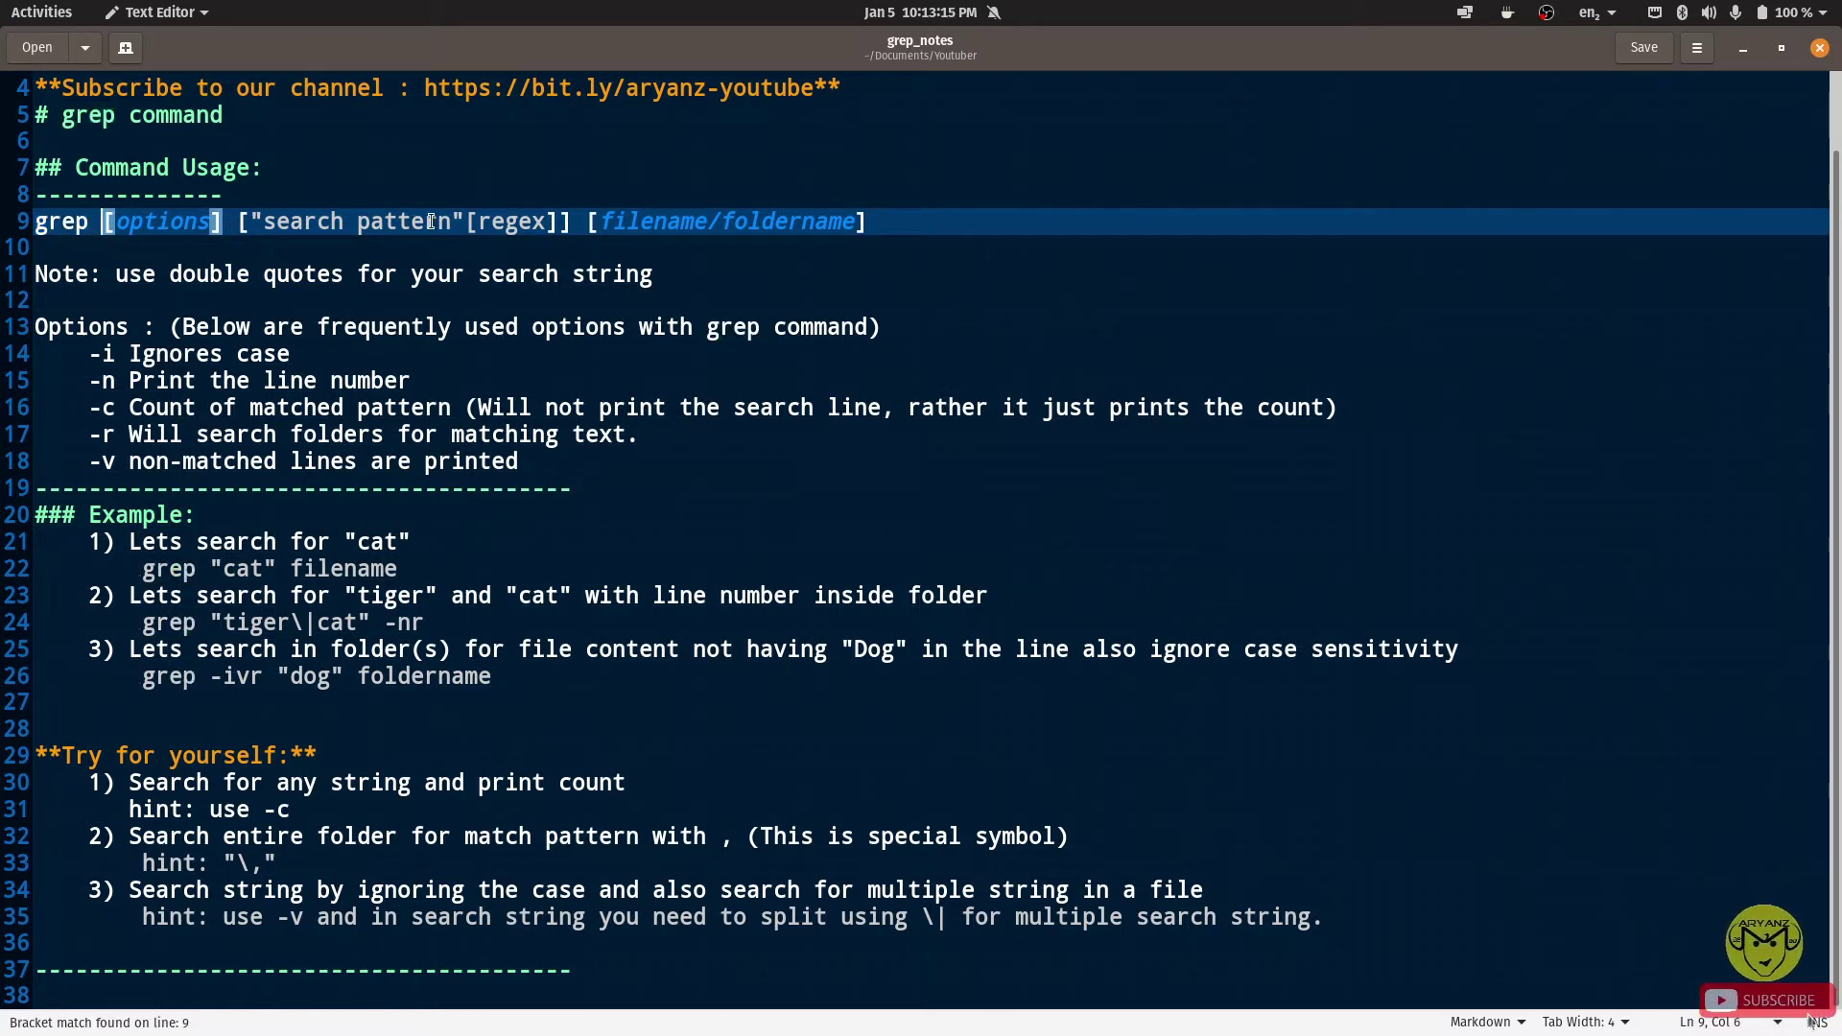
left_click(559, 224)
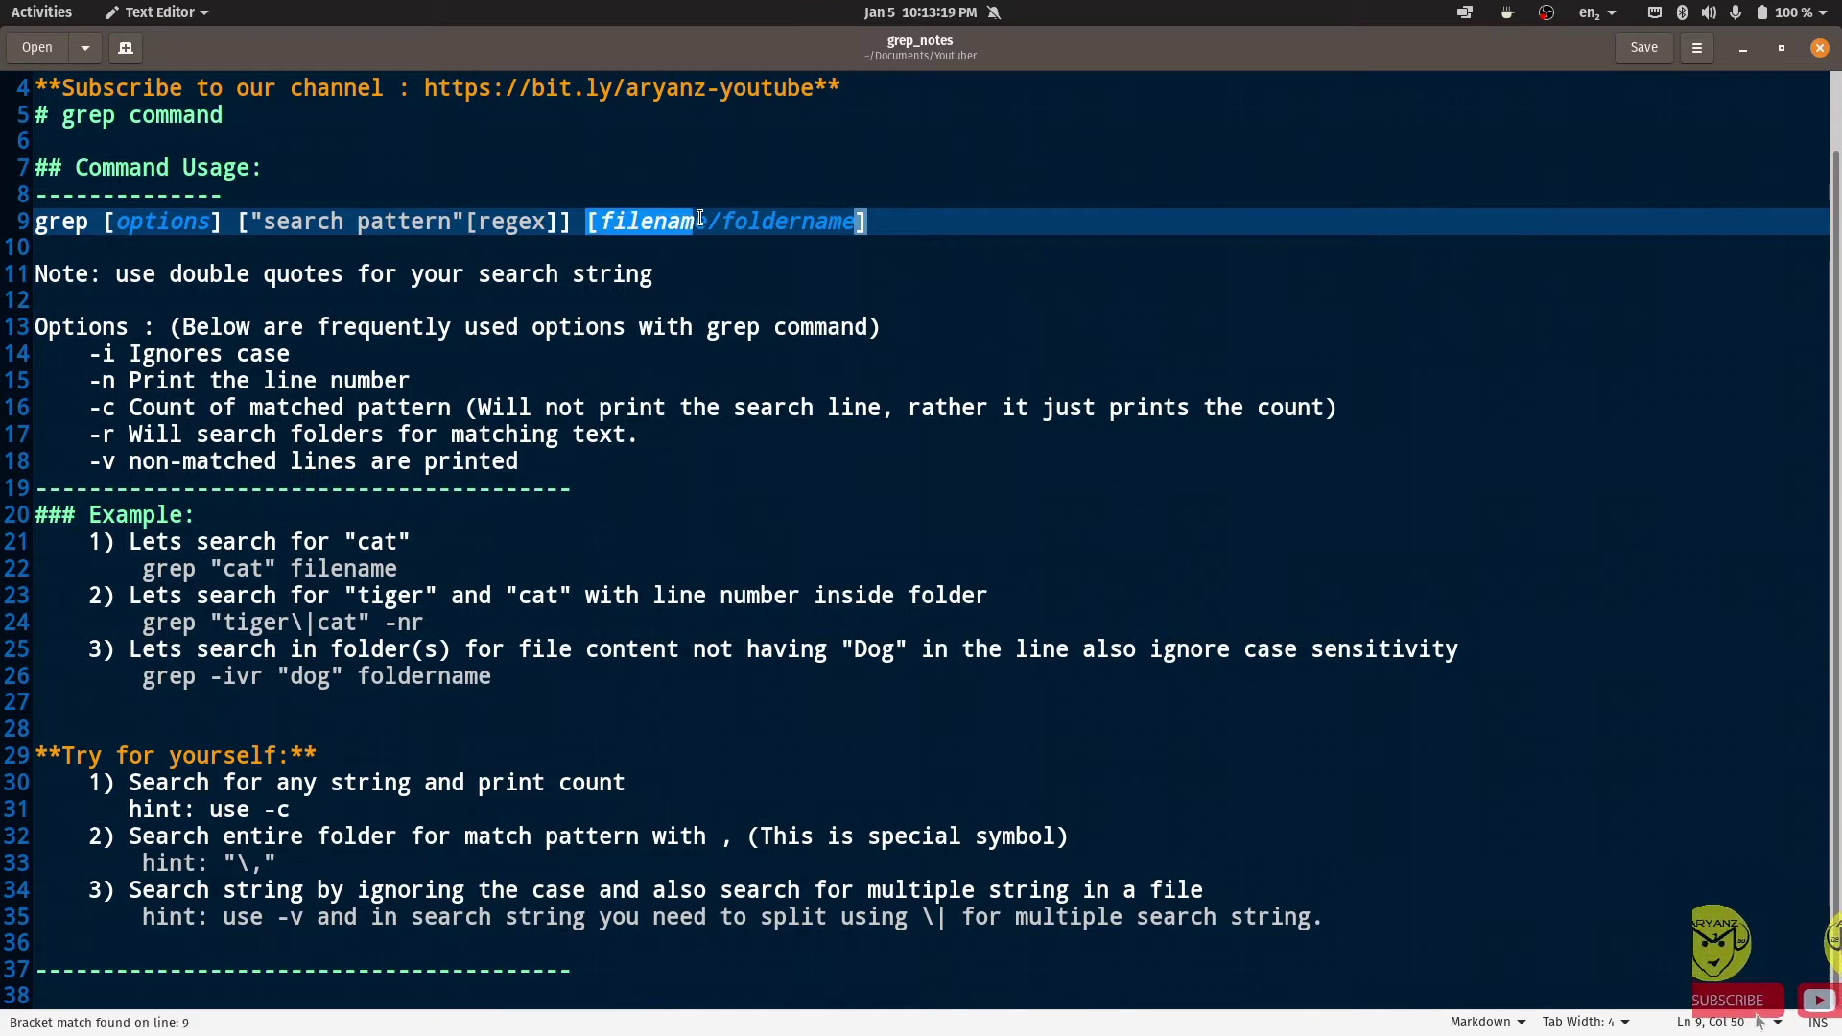
left_click_drag(589, 223, 708, 223)
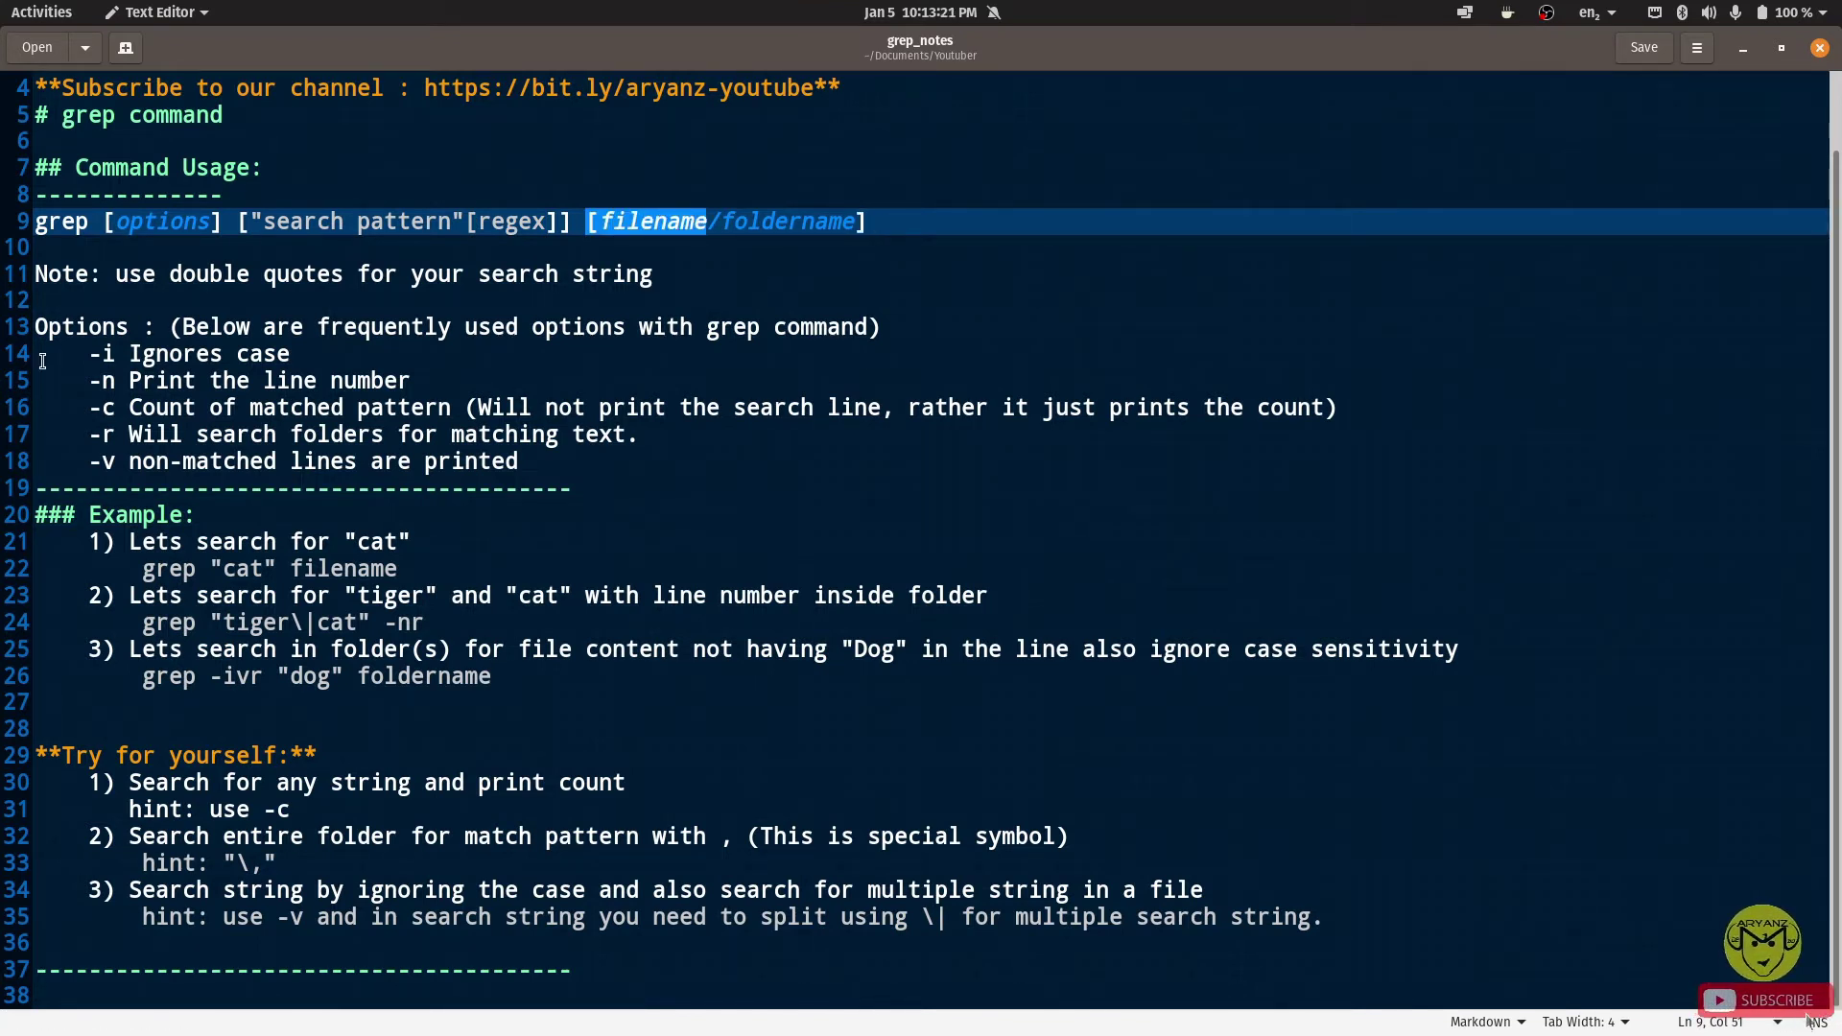
Go over the list of grep options, then switch past the slide to the Tilix terminal.
left_click(82, 354)
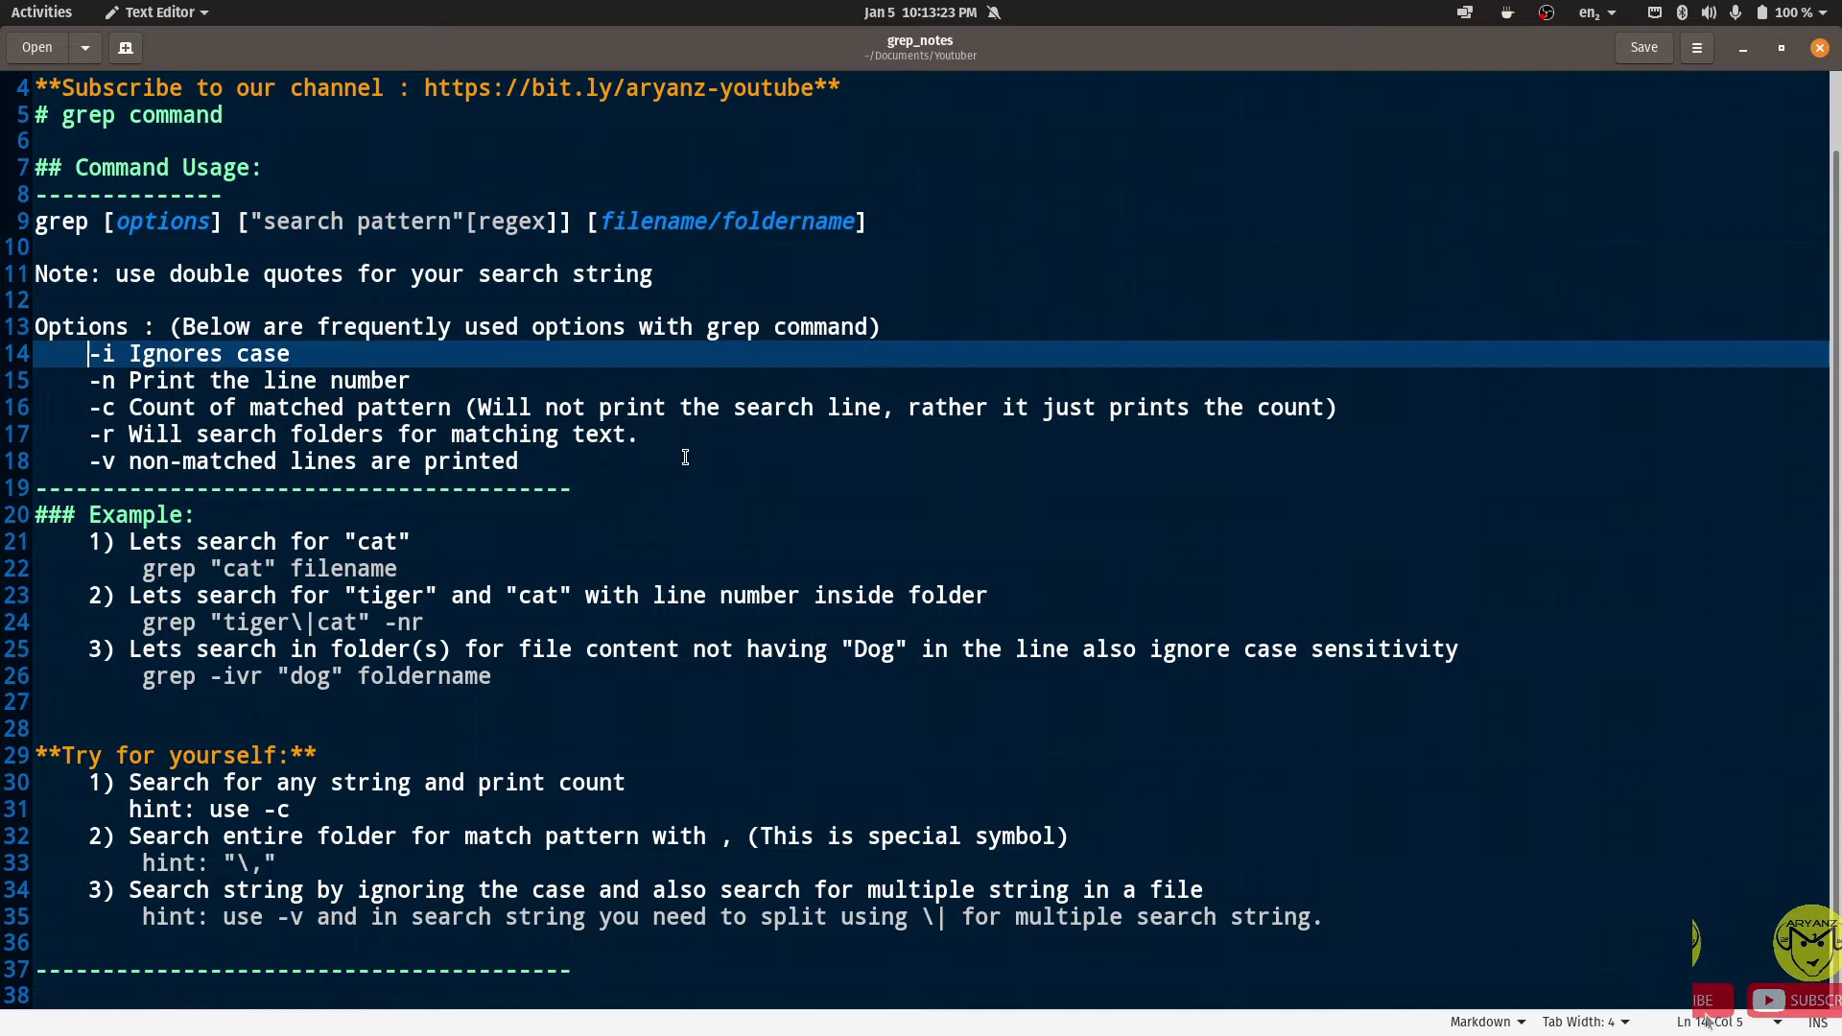
left_click(587, 458, "shift")
left_click(585, 457)
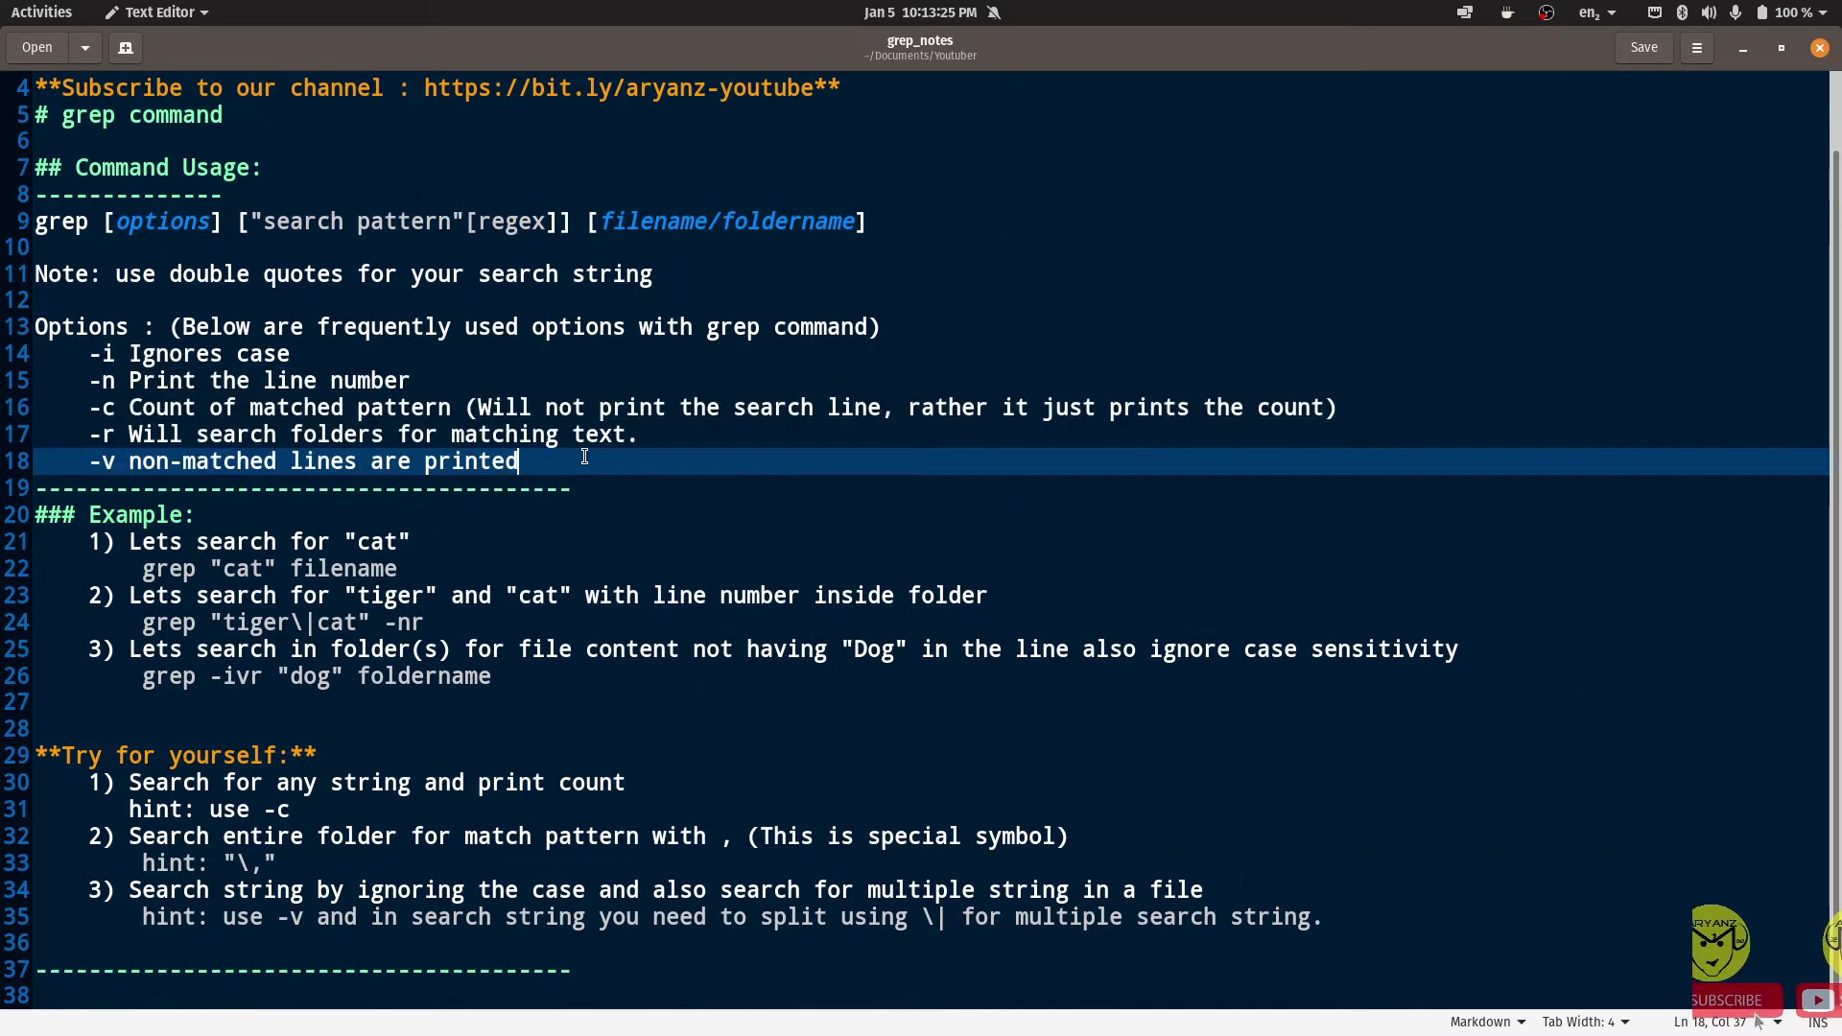
left_click(84, 355, "shift")
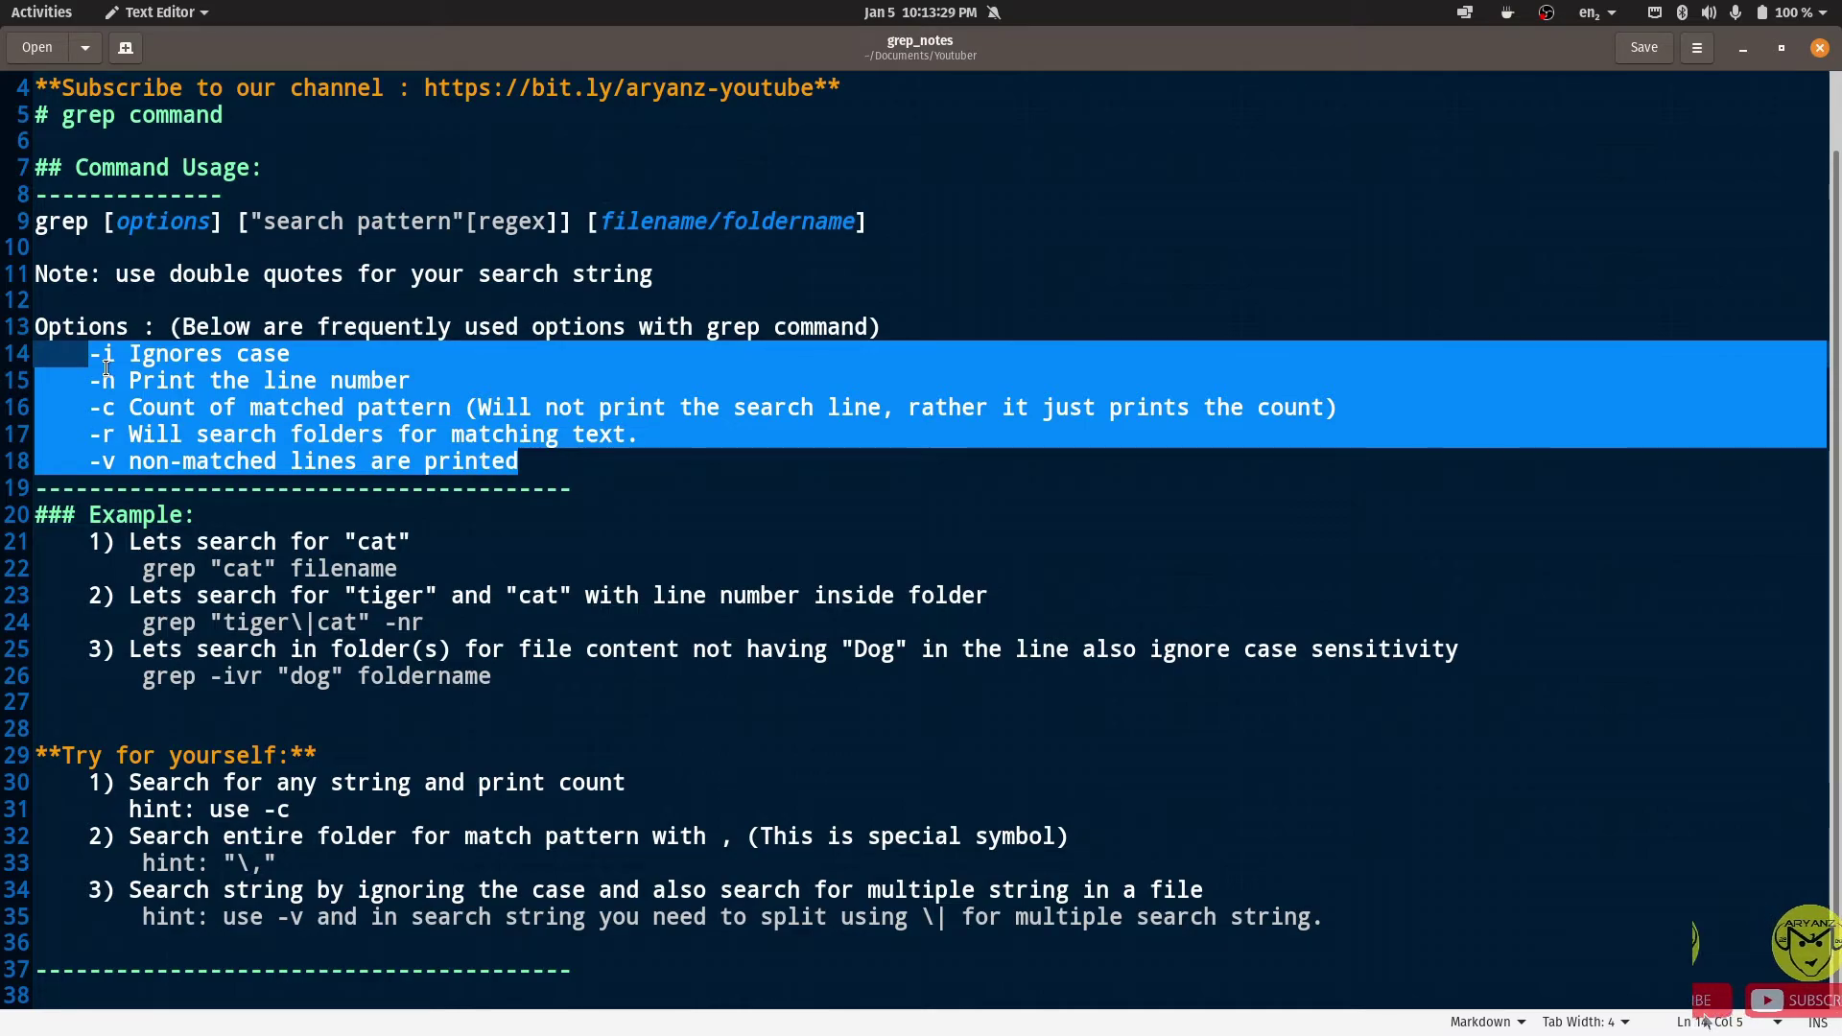
left_click(115, 355)
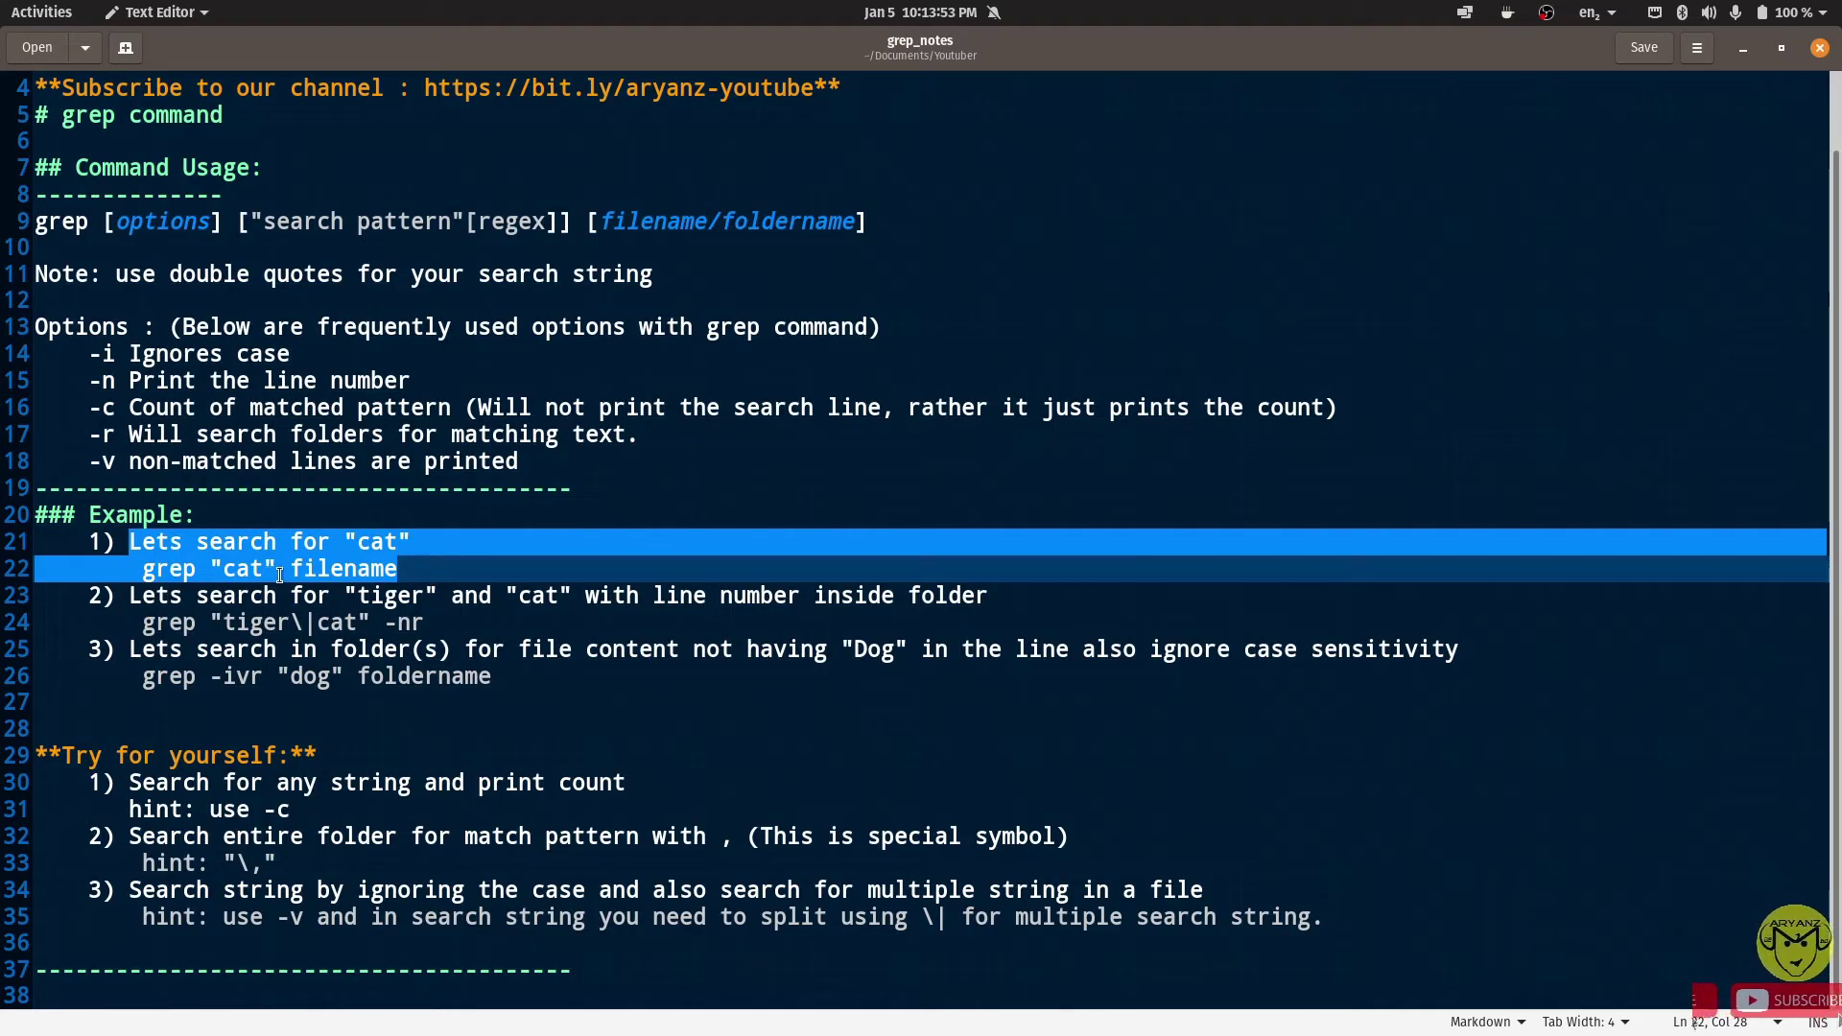
key("alt+Tab")
key("alt+Tab")
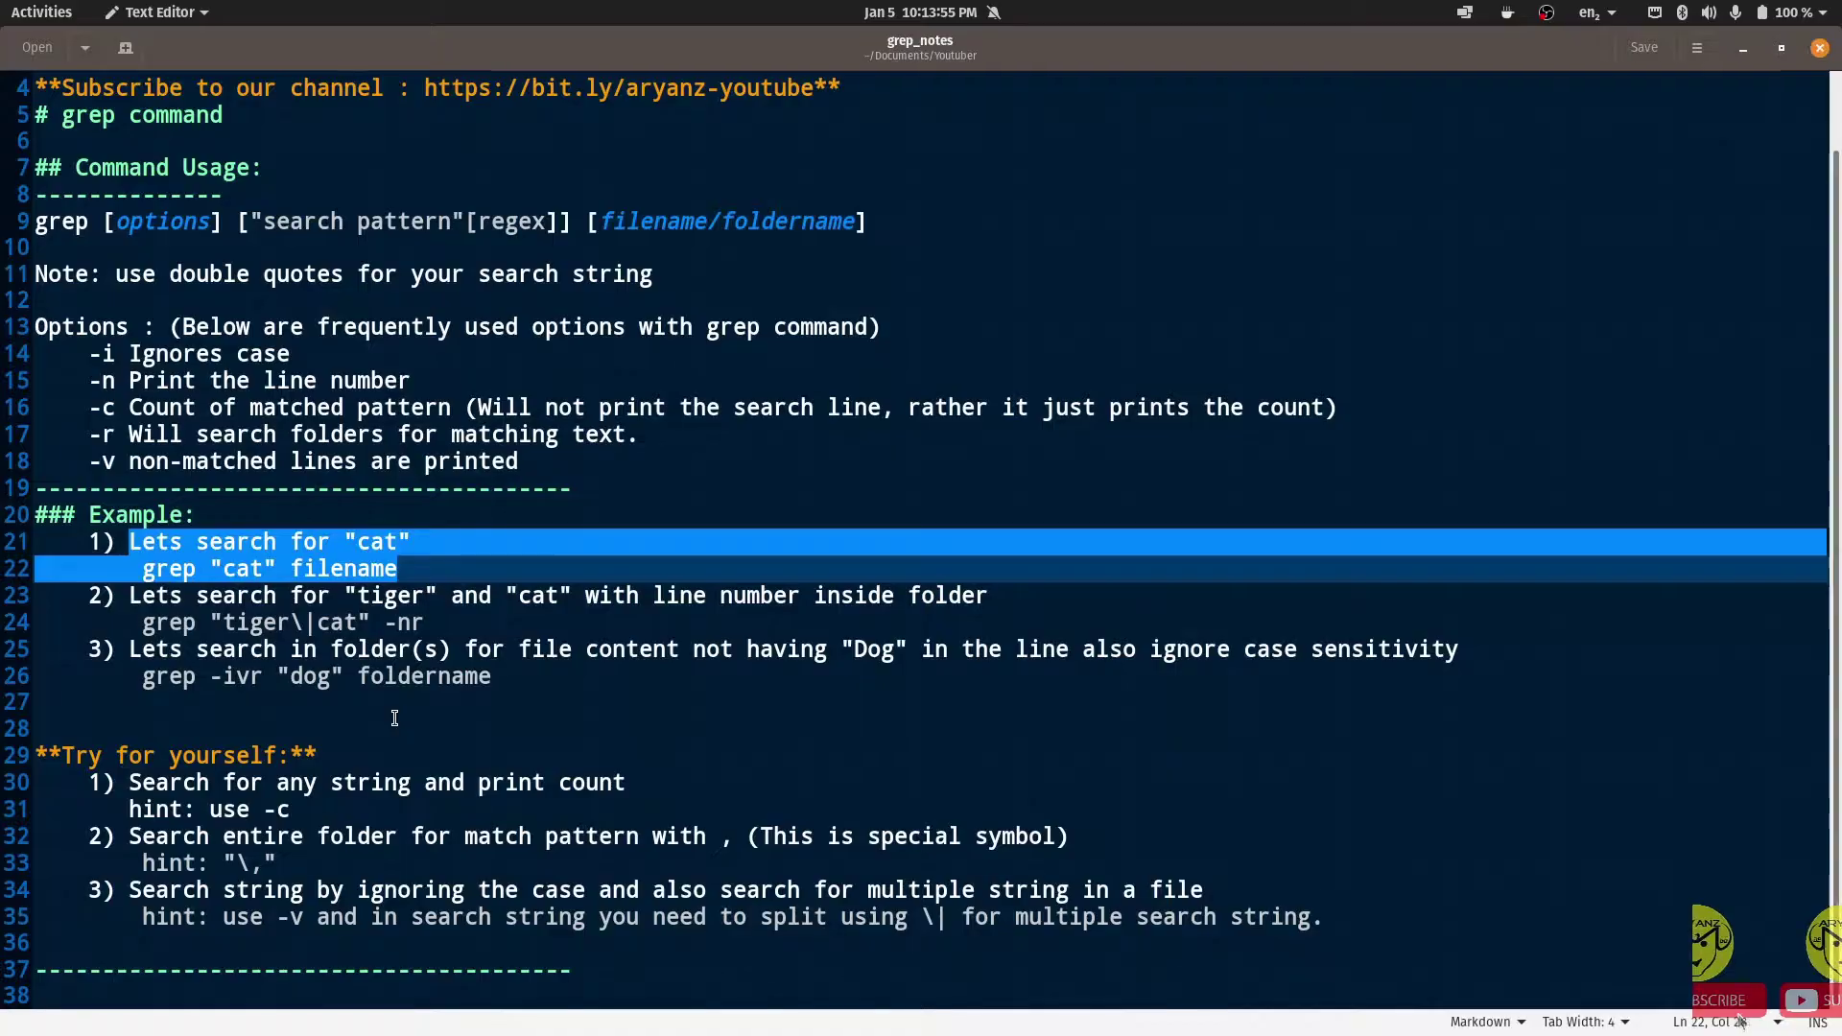
key("alt+Tab")
key("alt+Tab")
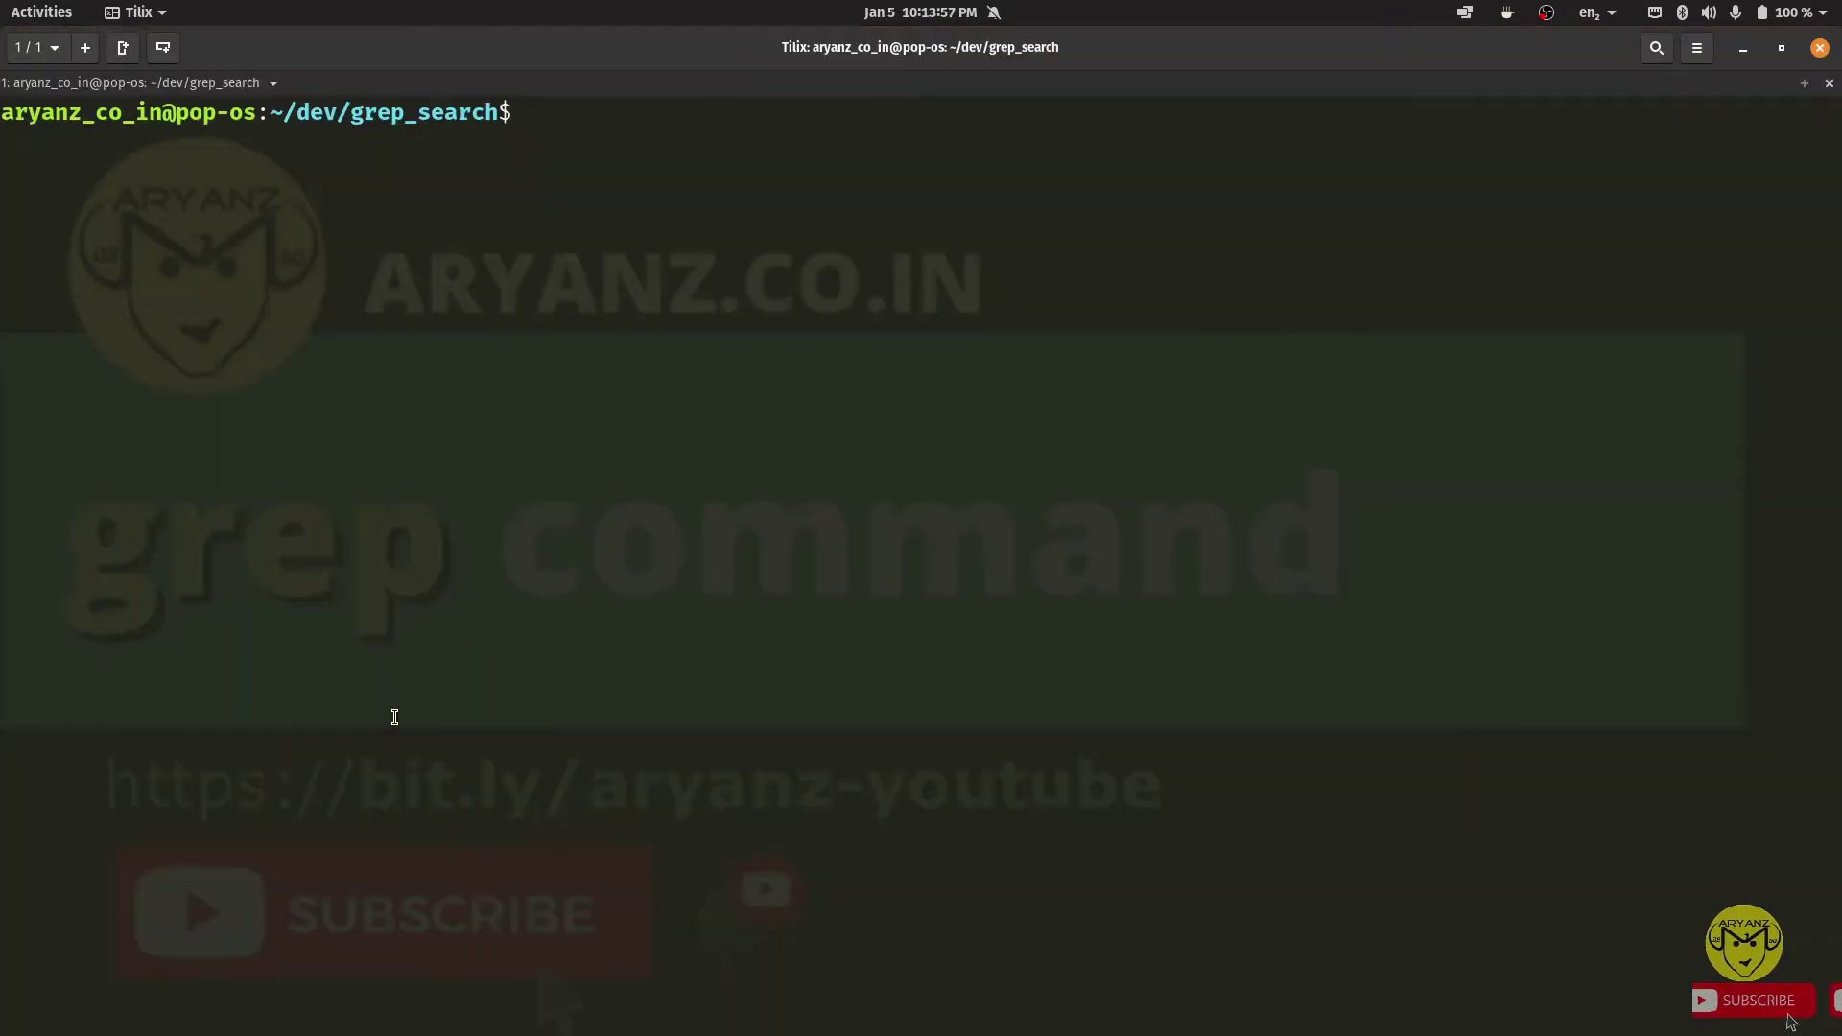
List the search folder and print the contents of animals.txt and wild-animals.txt.
key("Return")
type("ca")
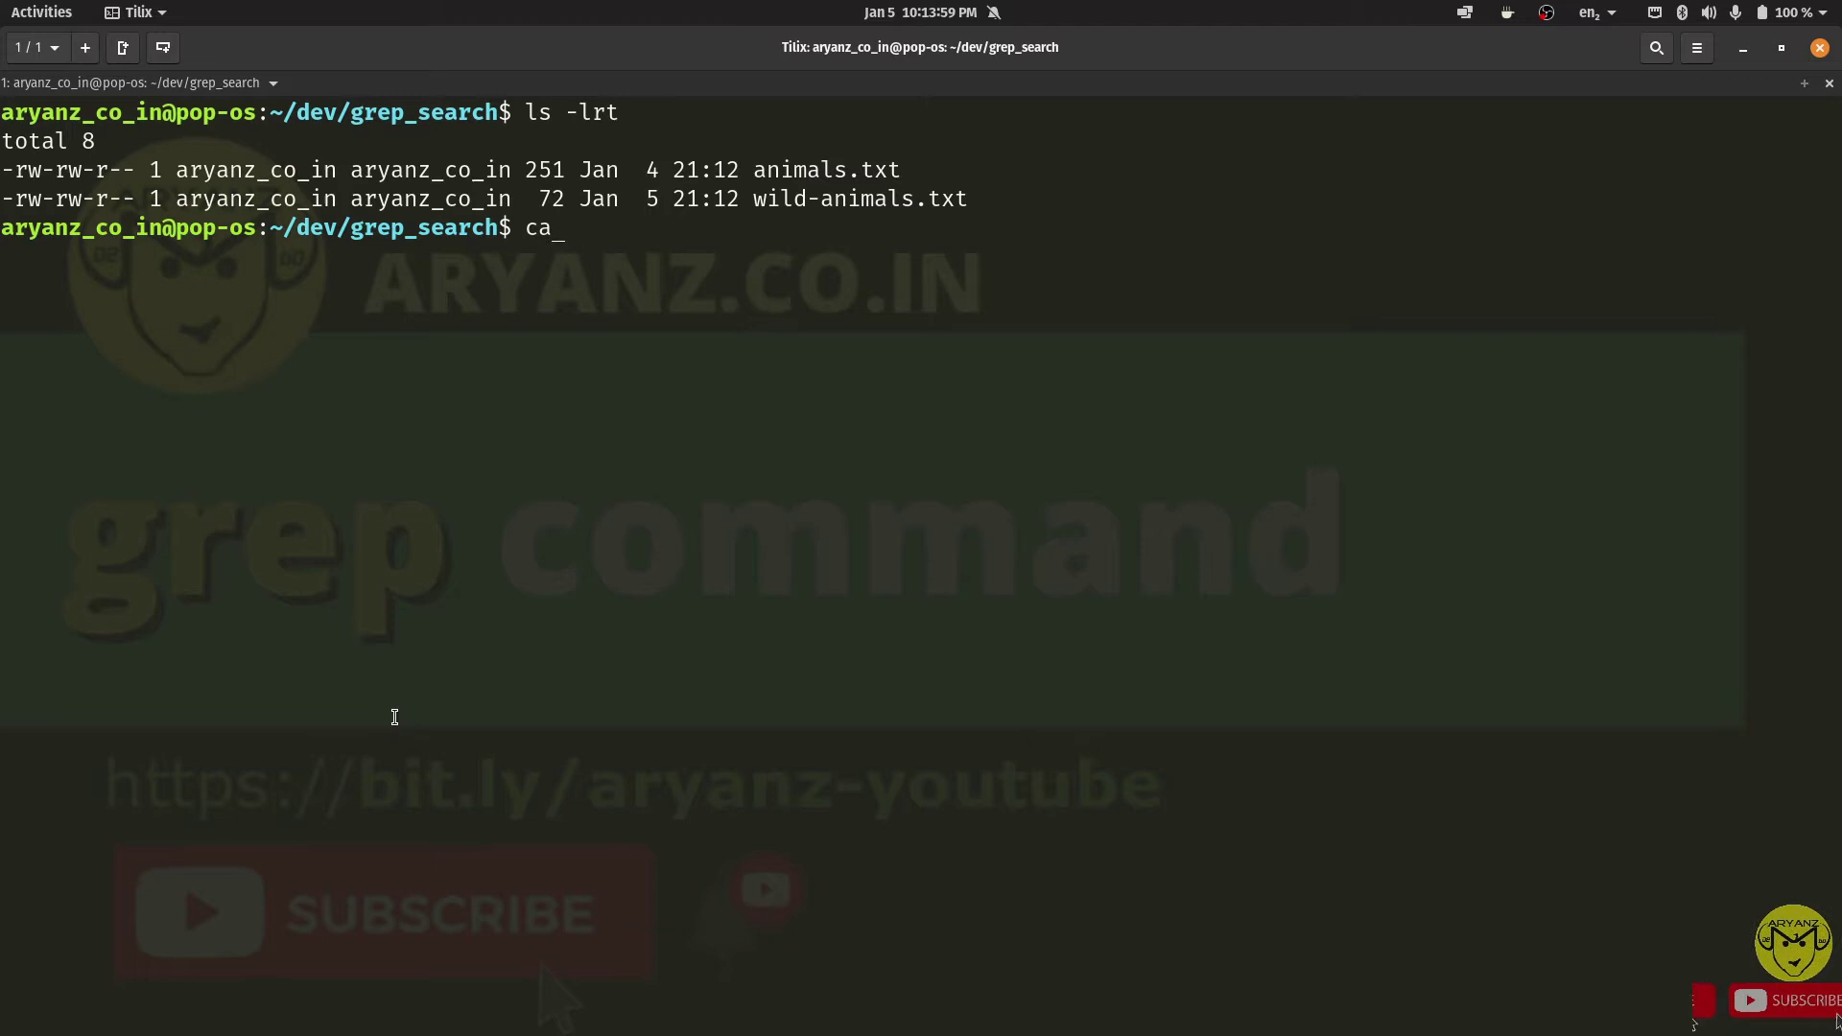
type("t animals.txt")
key("Return")
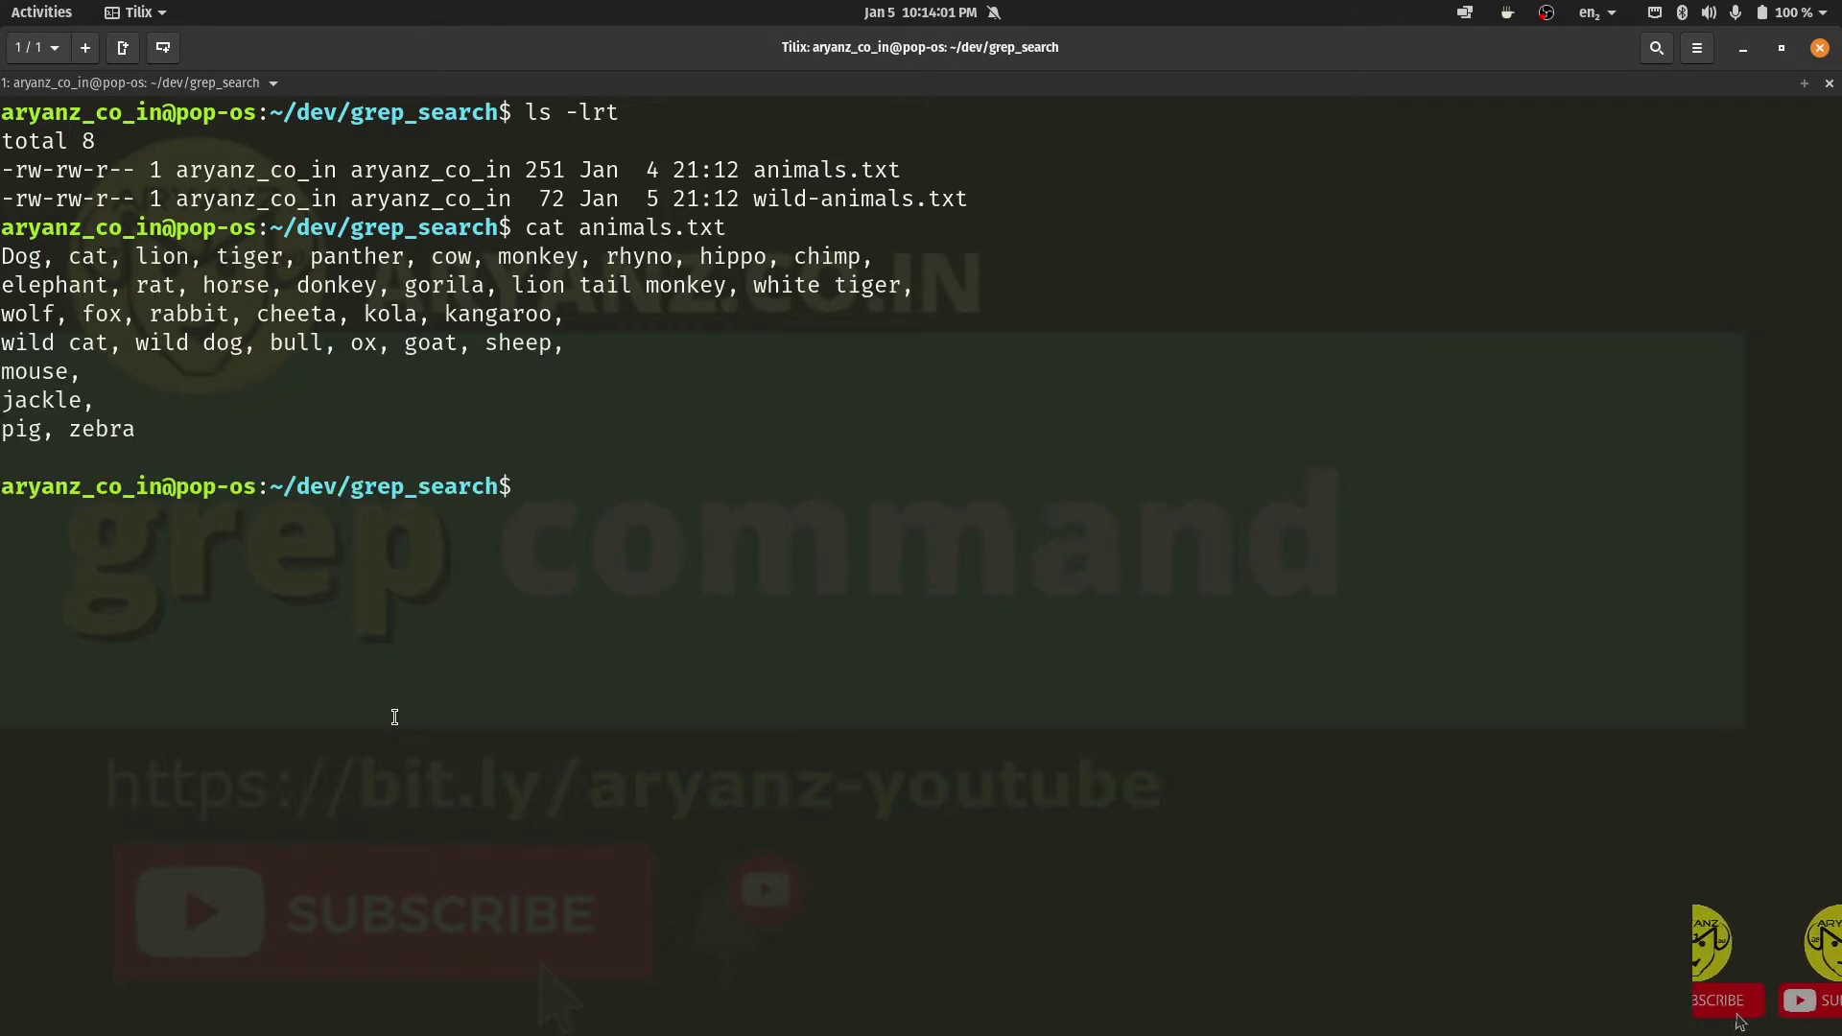
type("cat wi")
key("Tab")
key("Return")
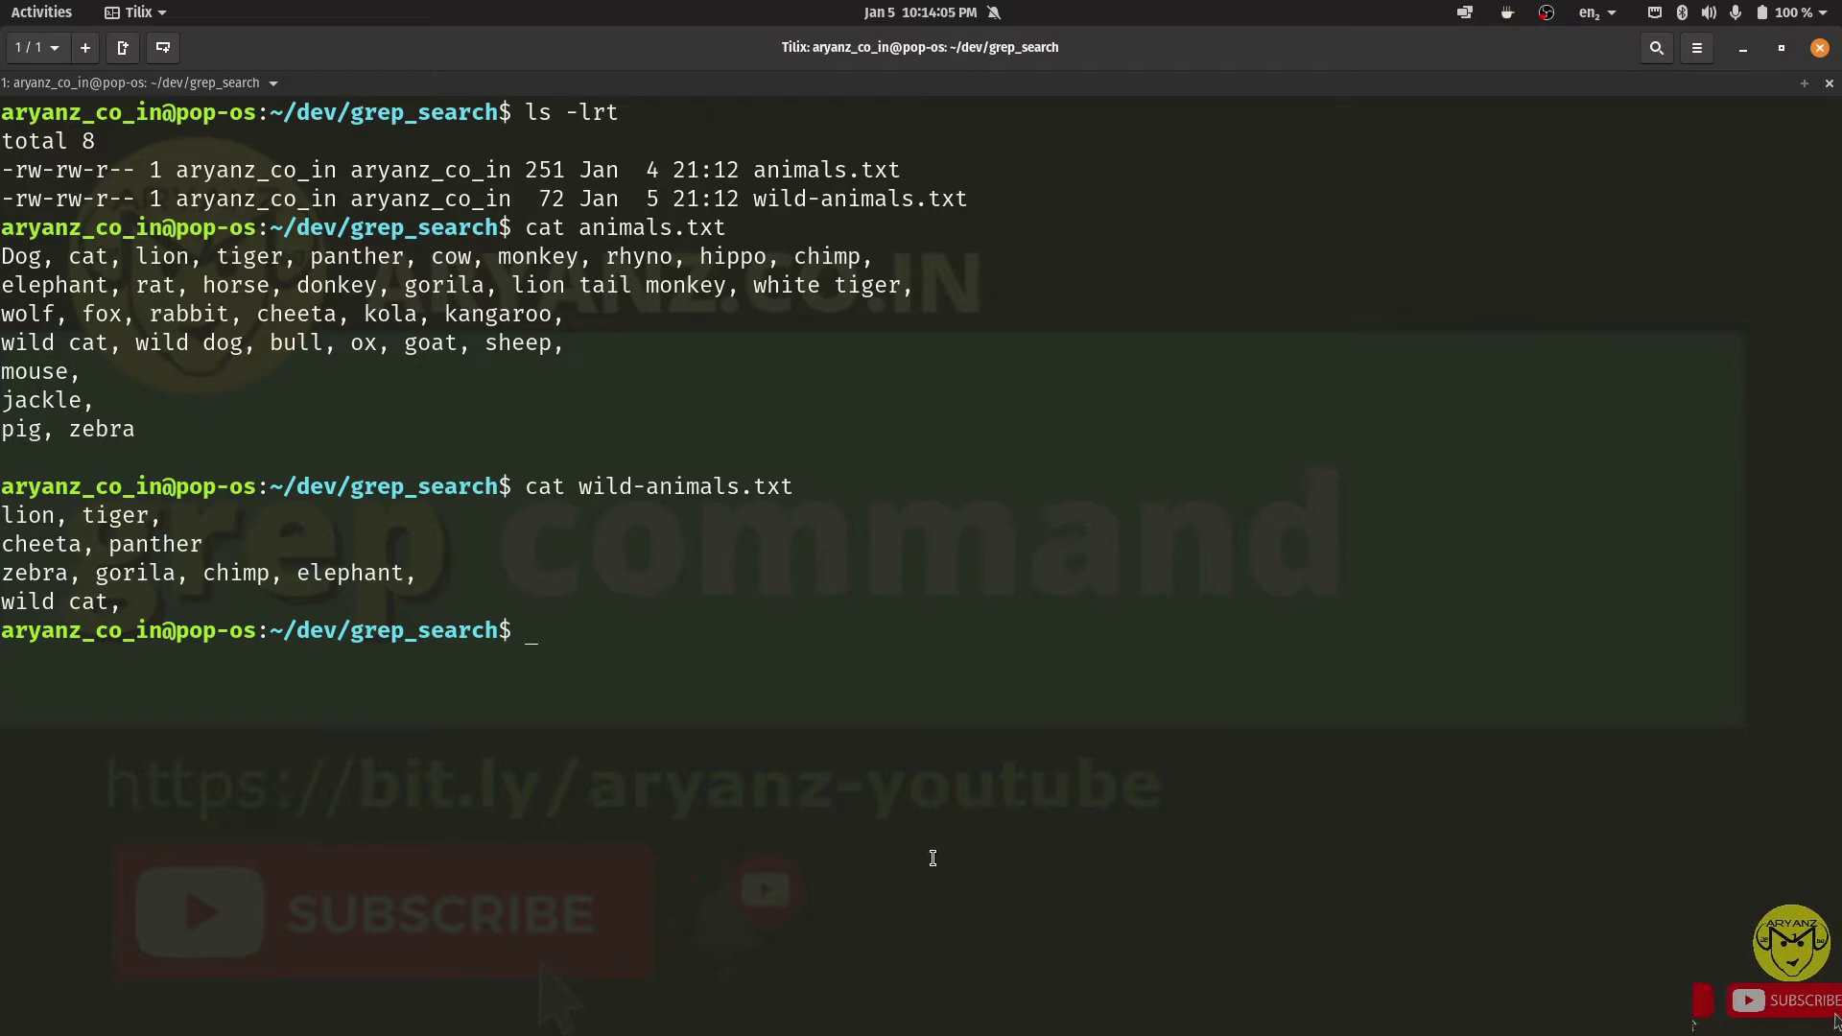
type("grep")
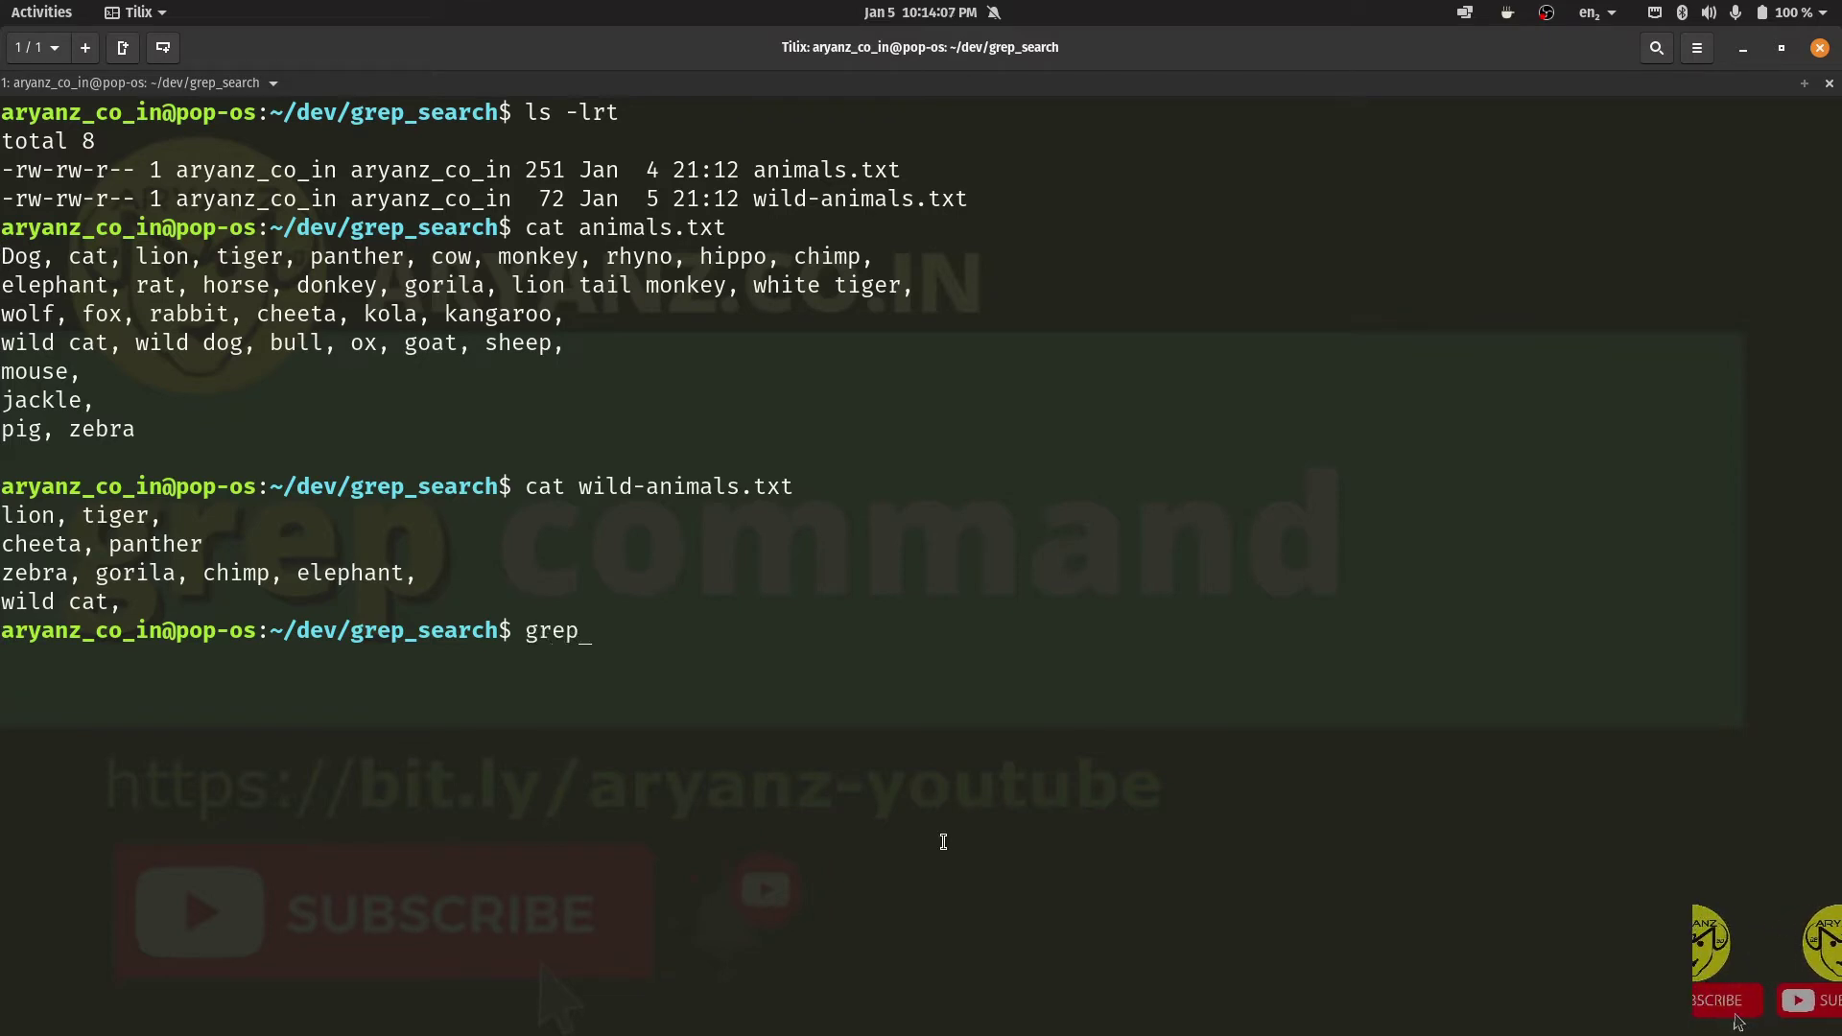
Search for "cat" with grep in animals.txt and then in wild-animals.txt.
left_click(956, 783)
type("\"")
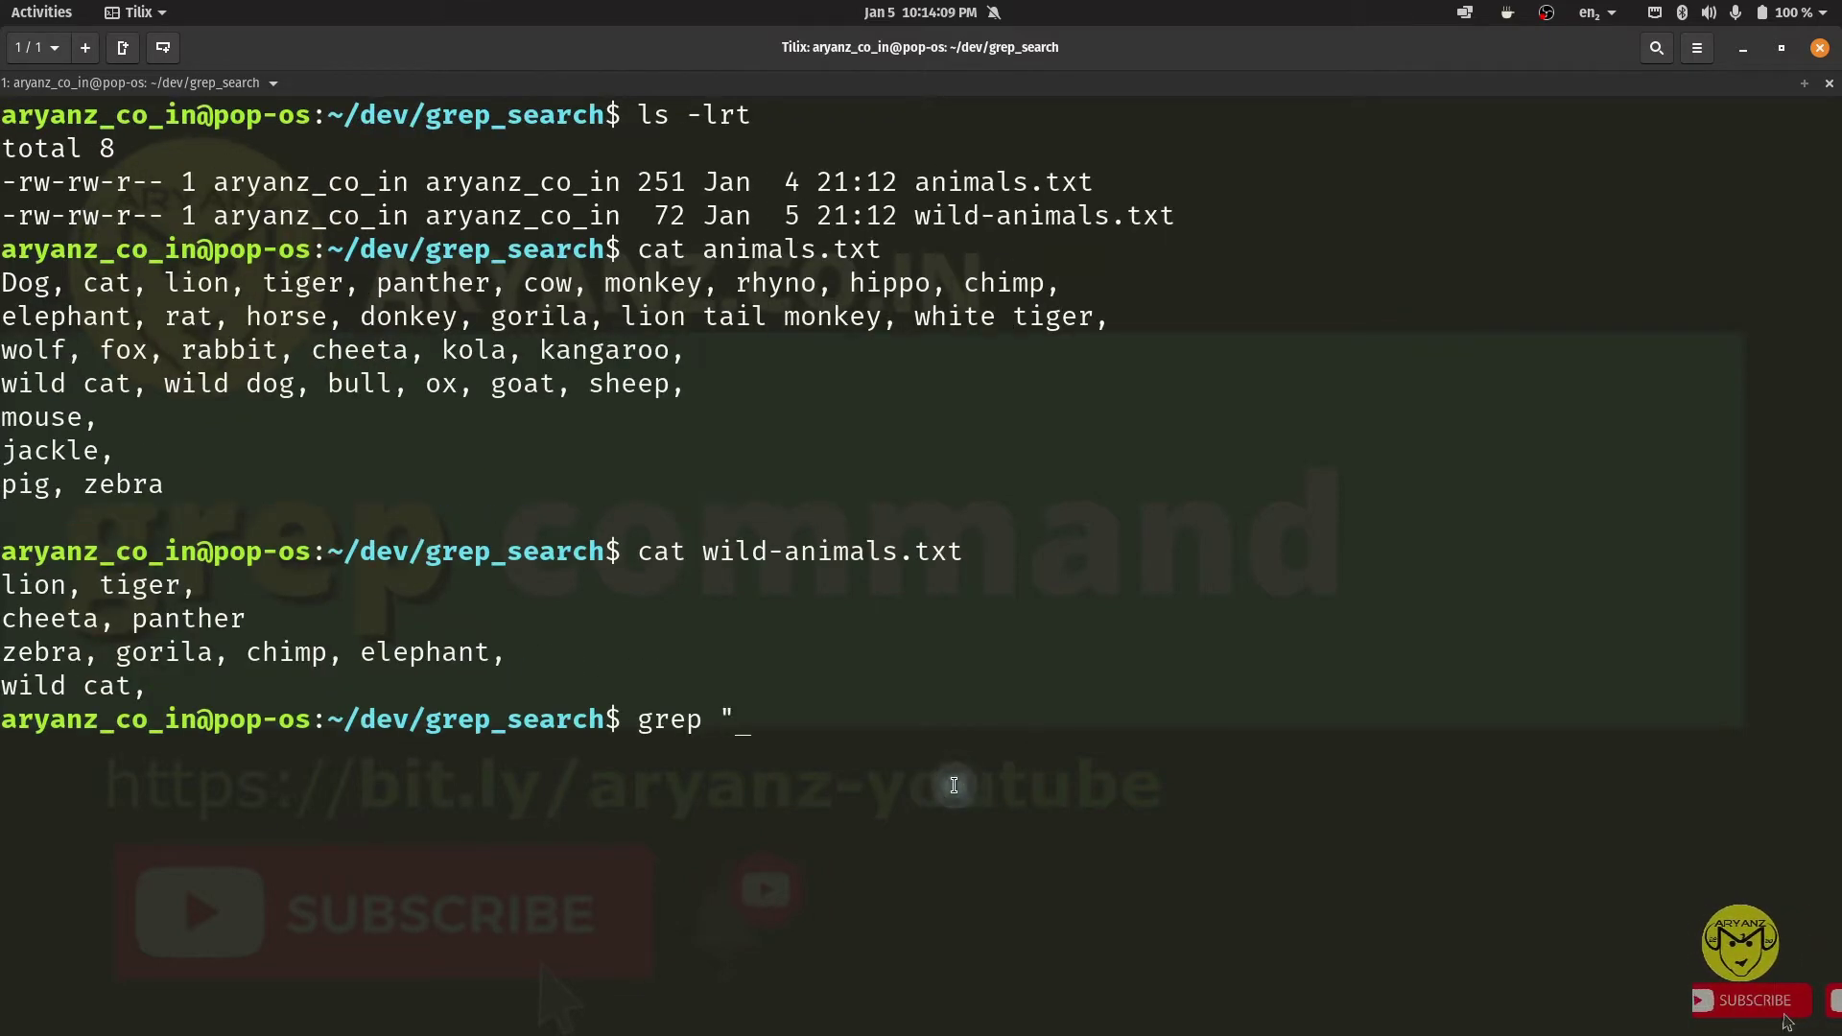
type("cat\" ")
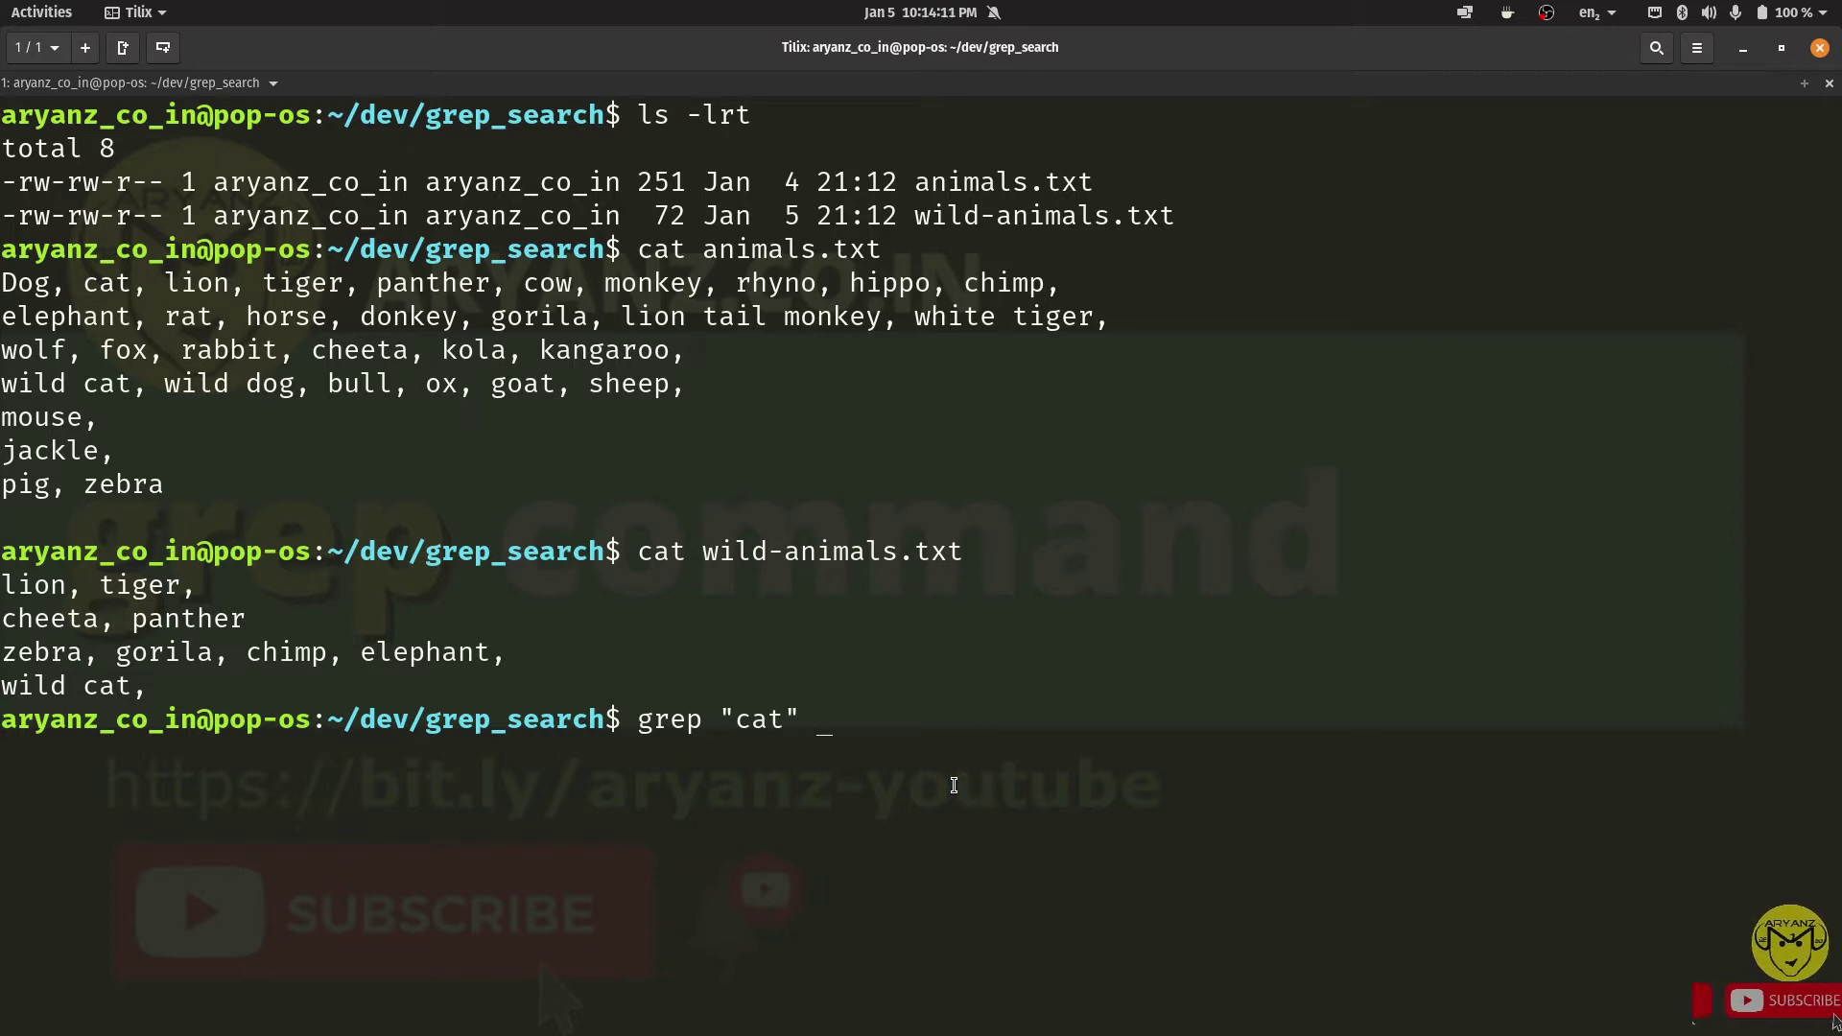
type("animals.txt")
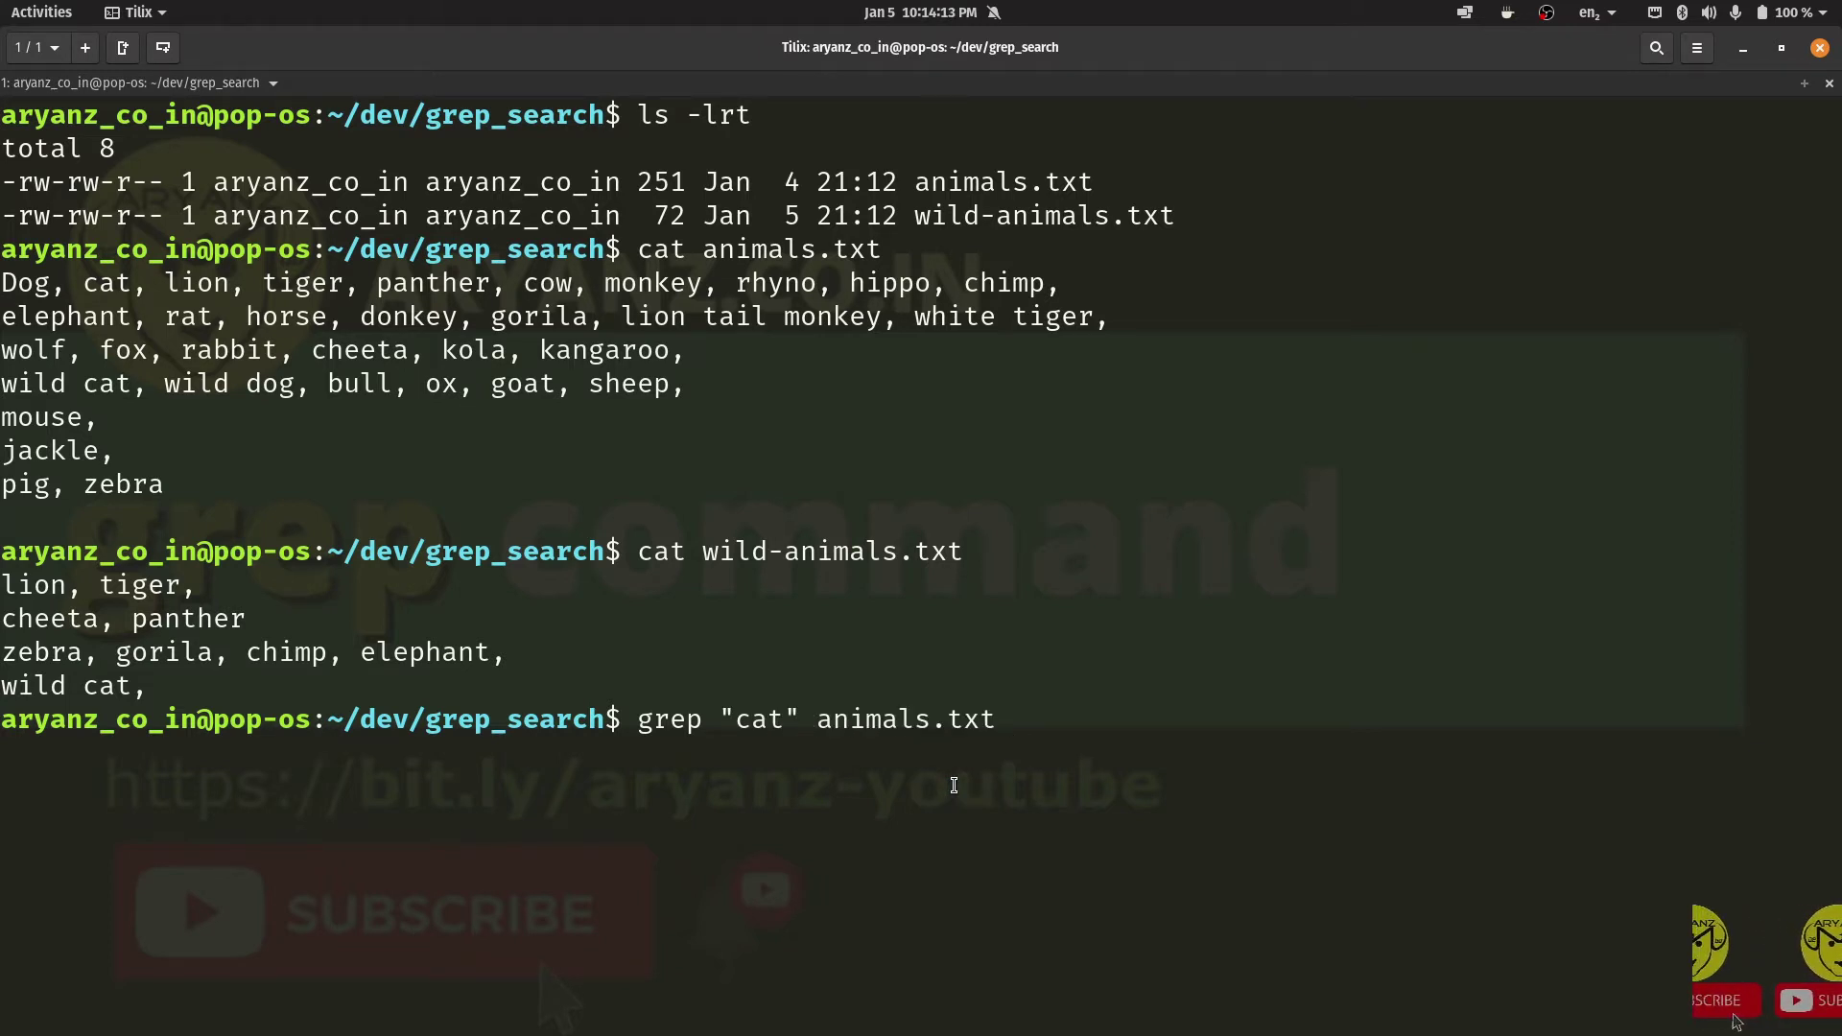
key("Return")
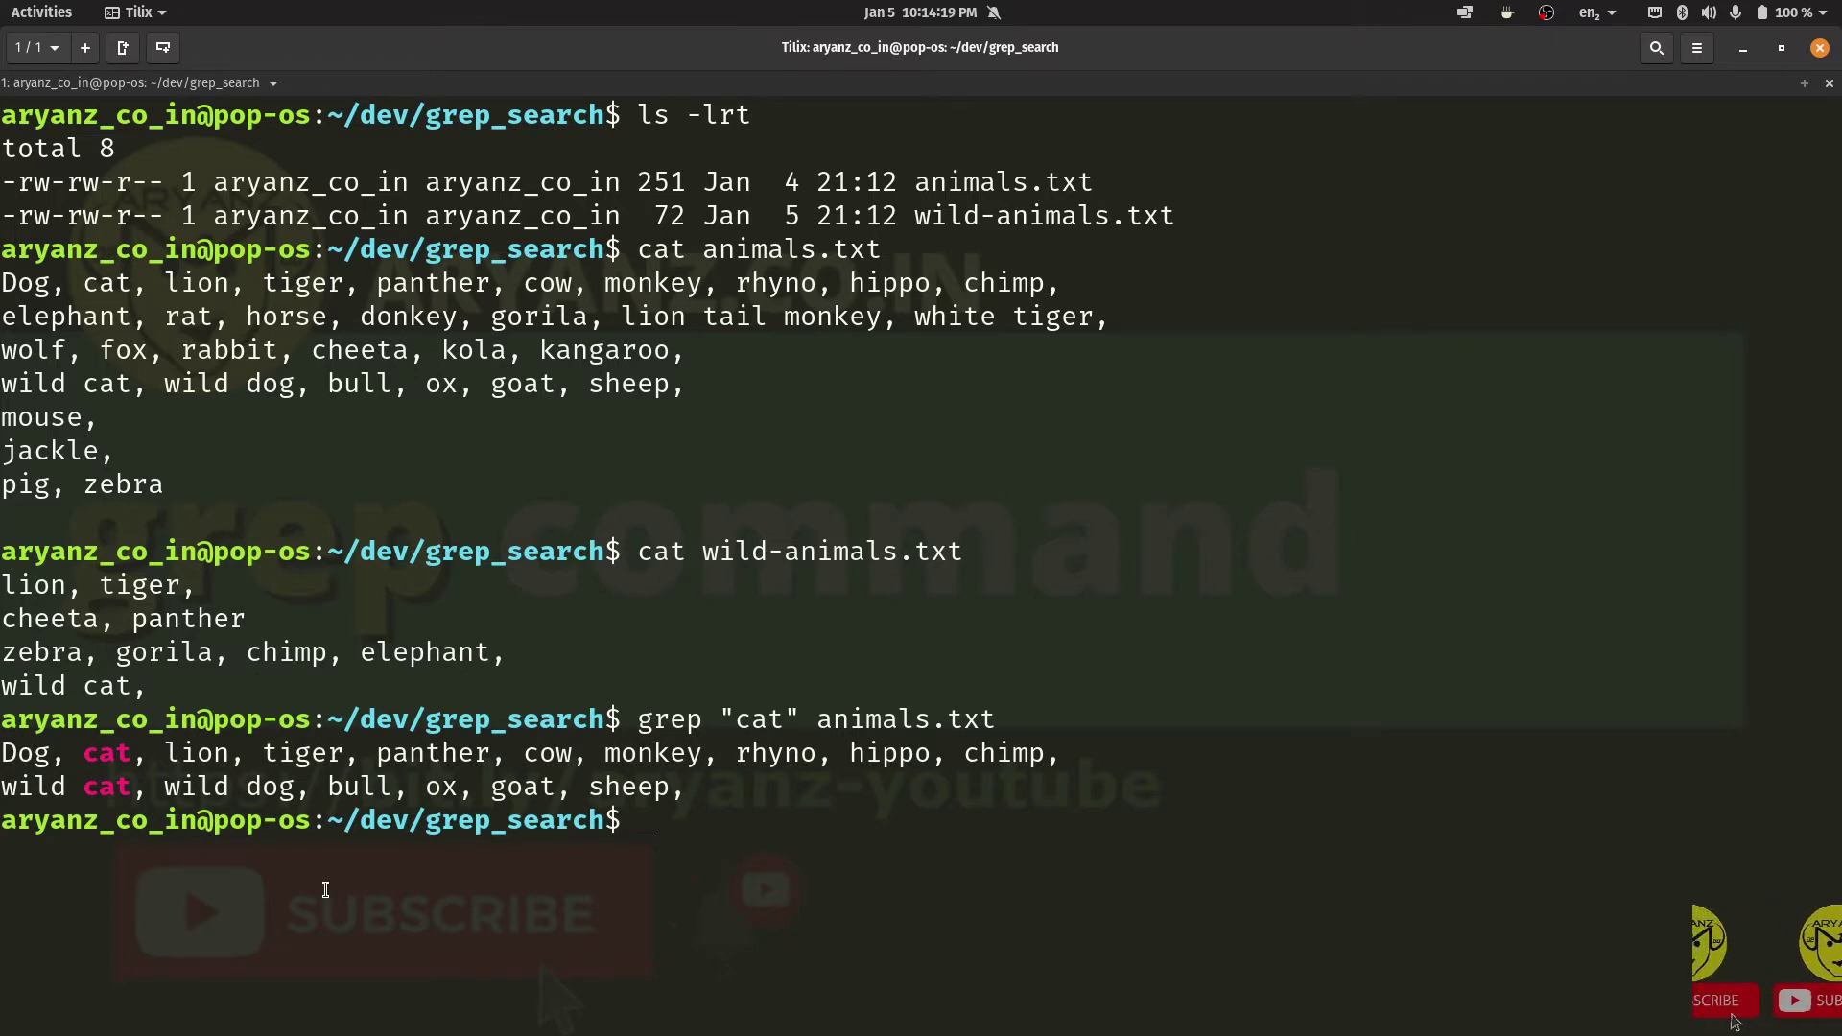
type("gr")
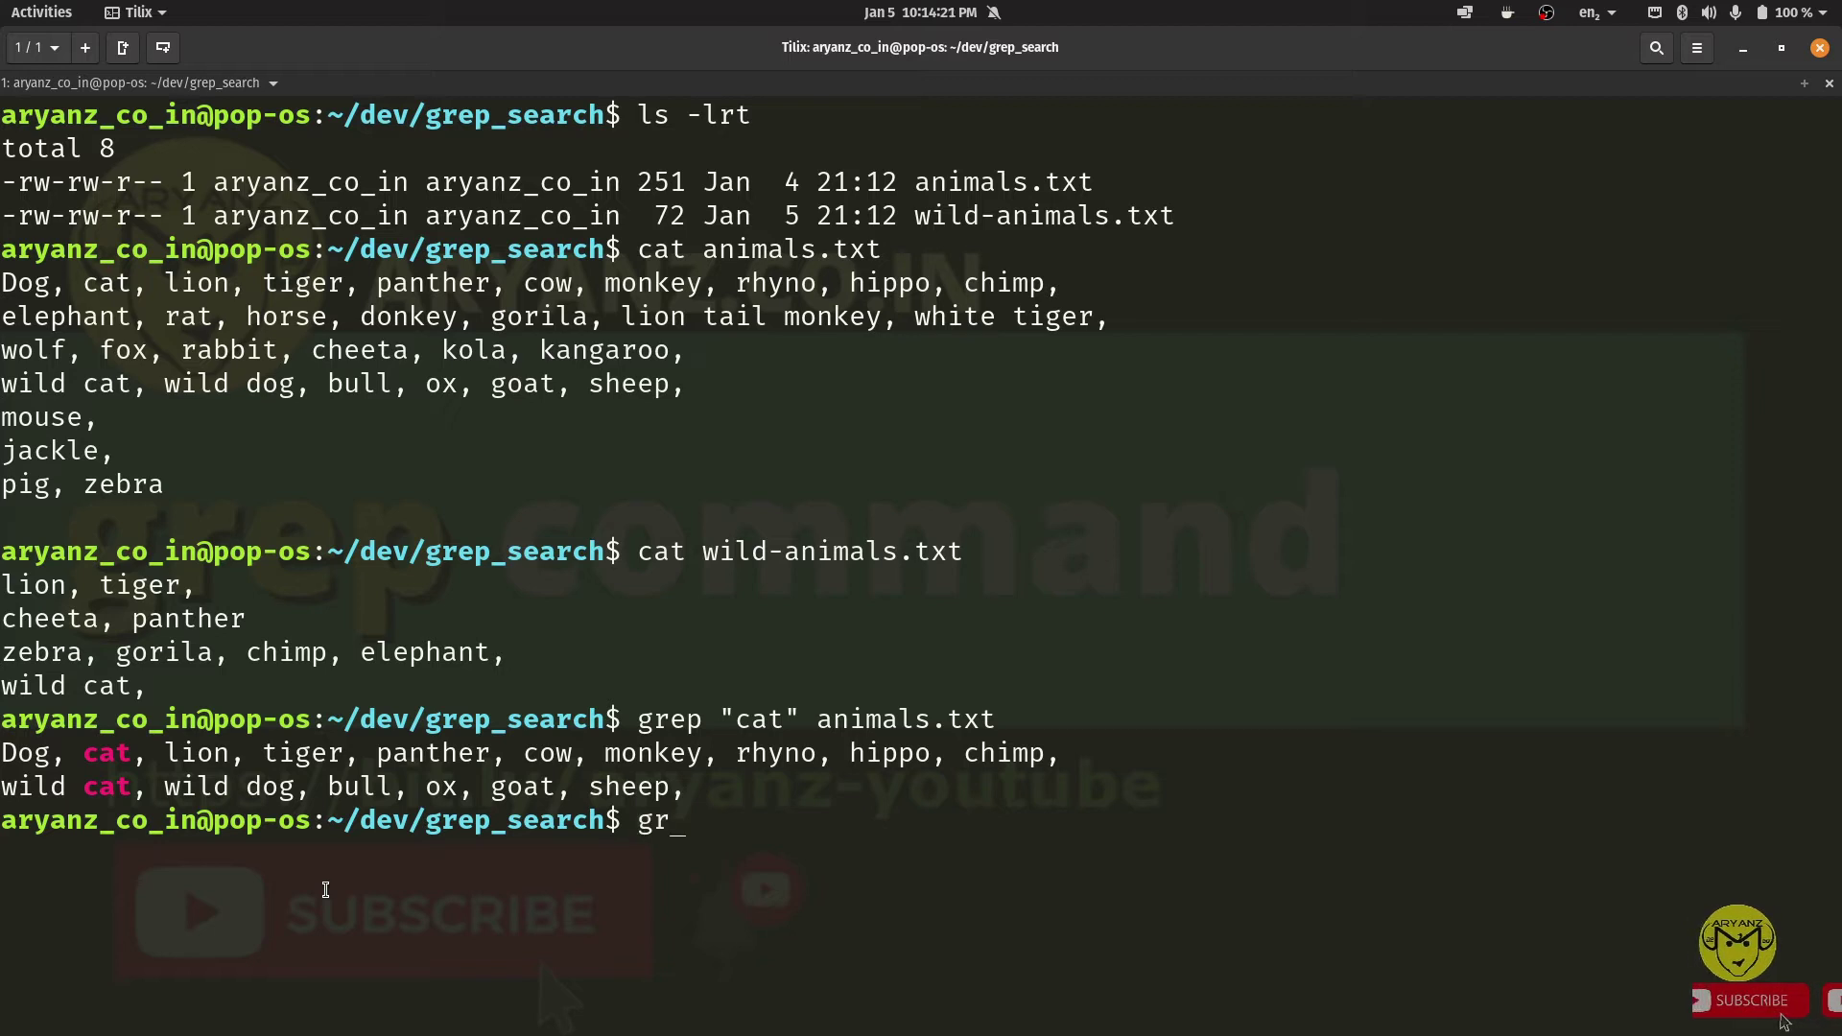
type("ep ")
type("\"car")
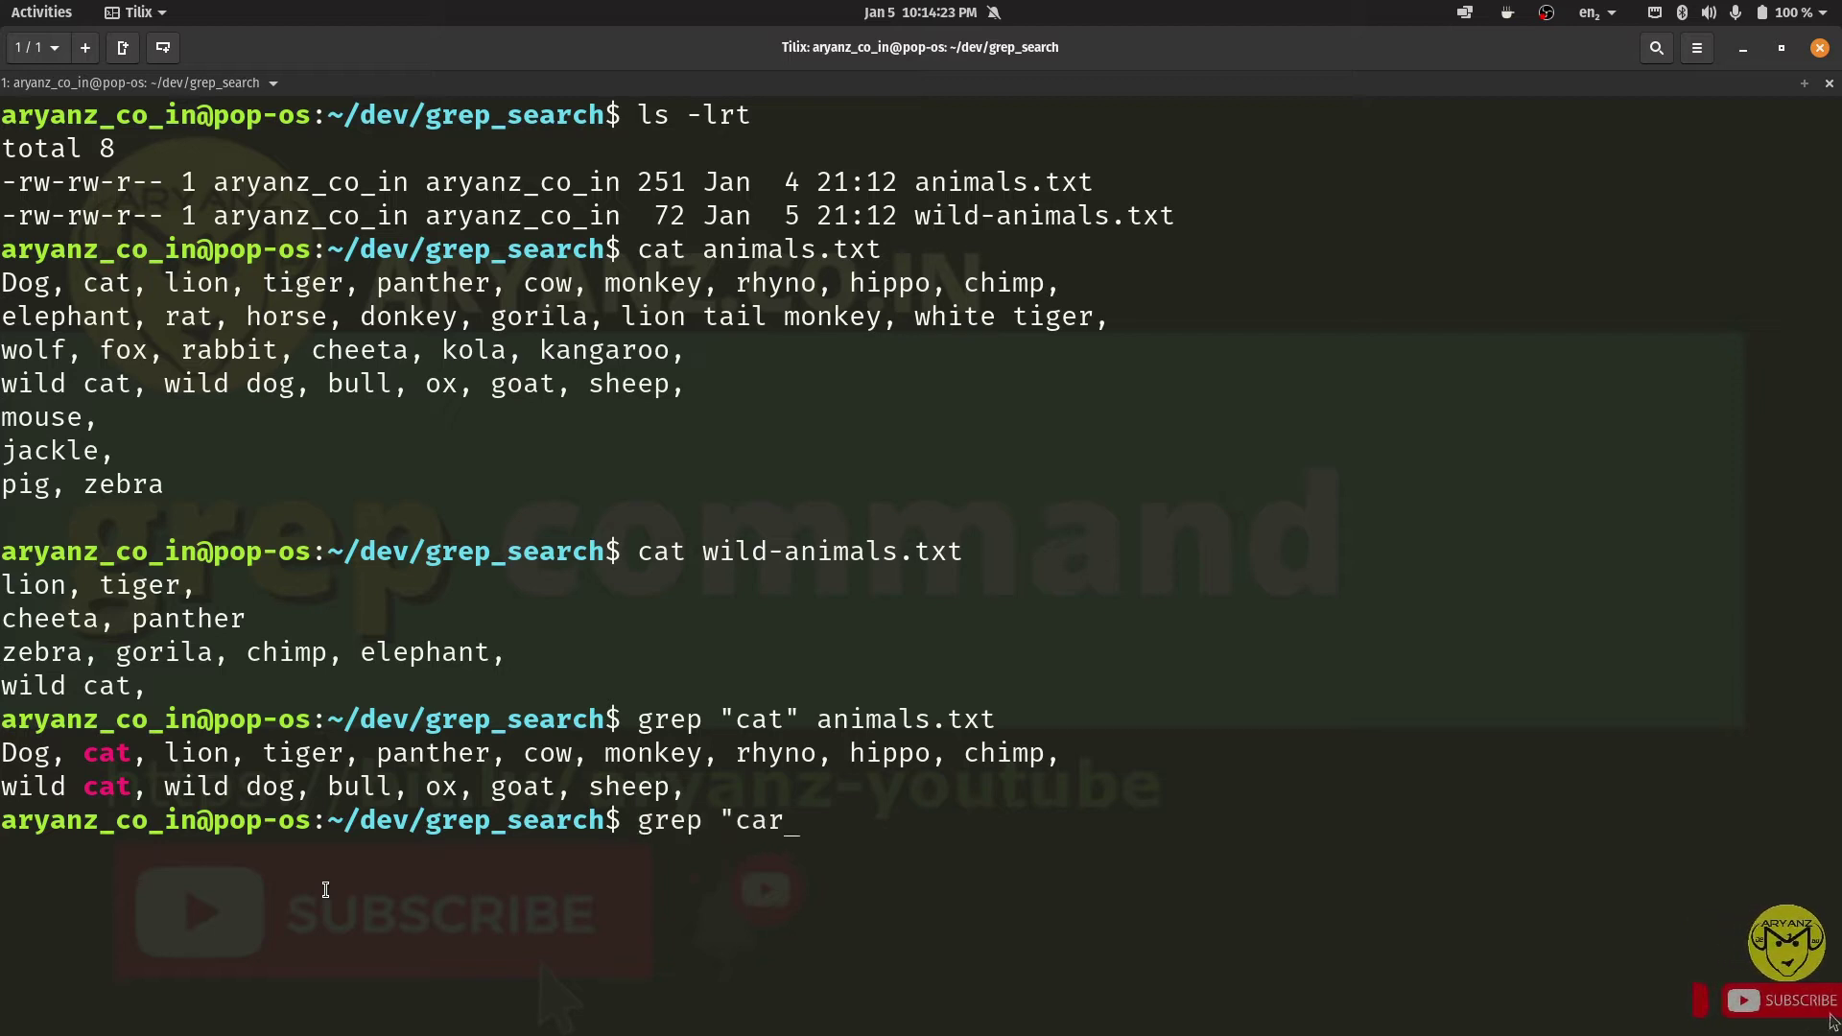
key("BackSpace")
type("t\" an")
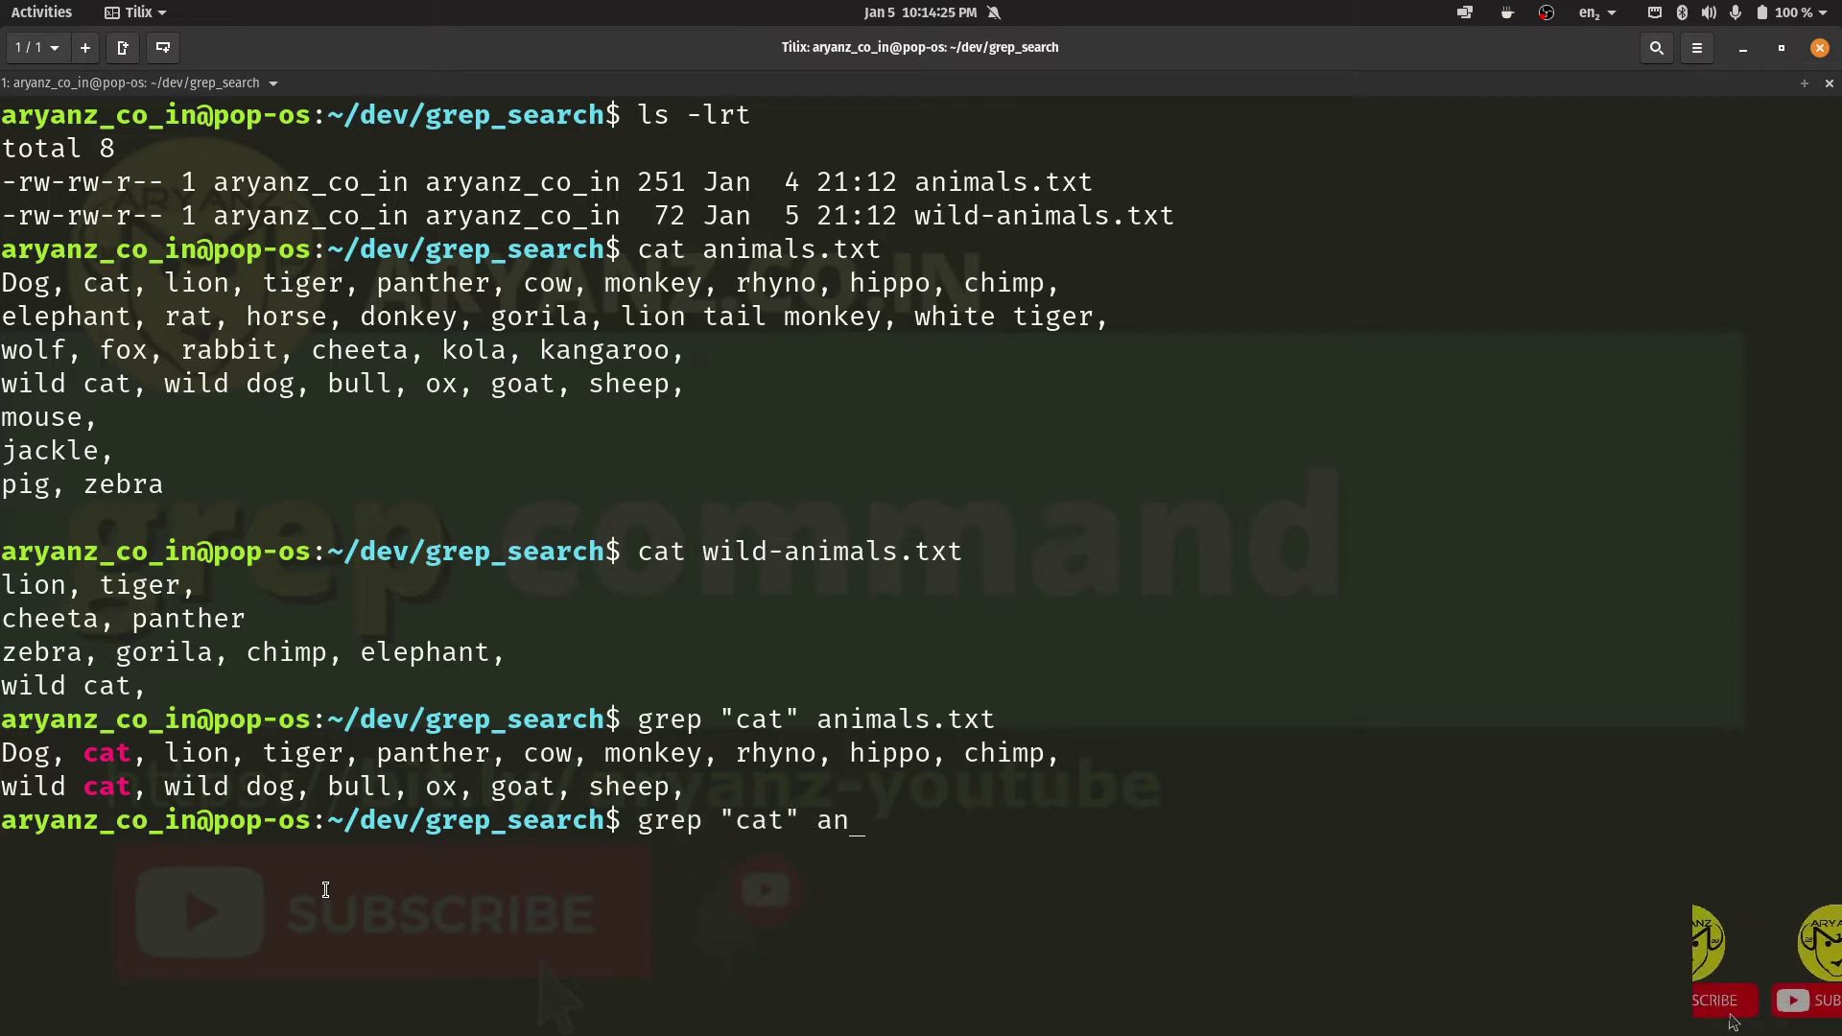
key("BackSpace")
key("BackSpace")
type("wi")
key("Tab")
key("Return")
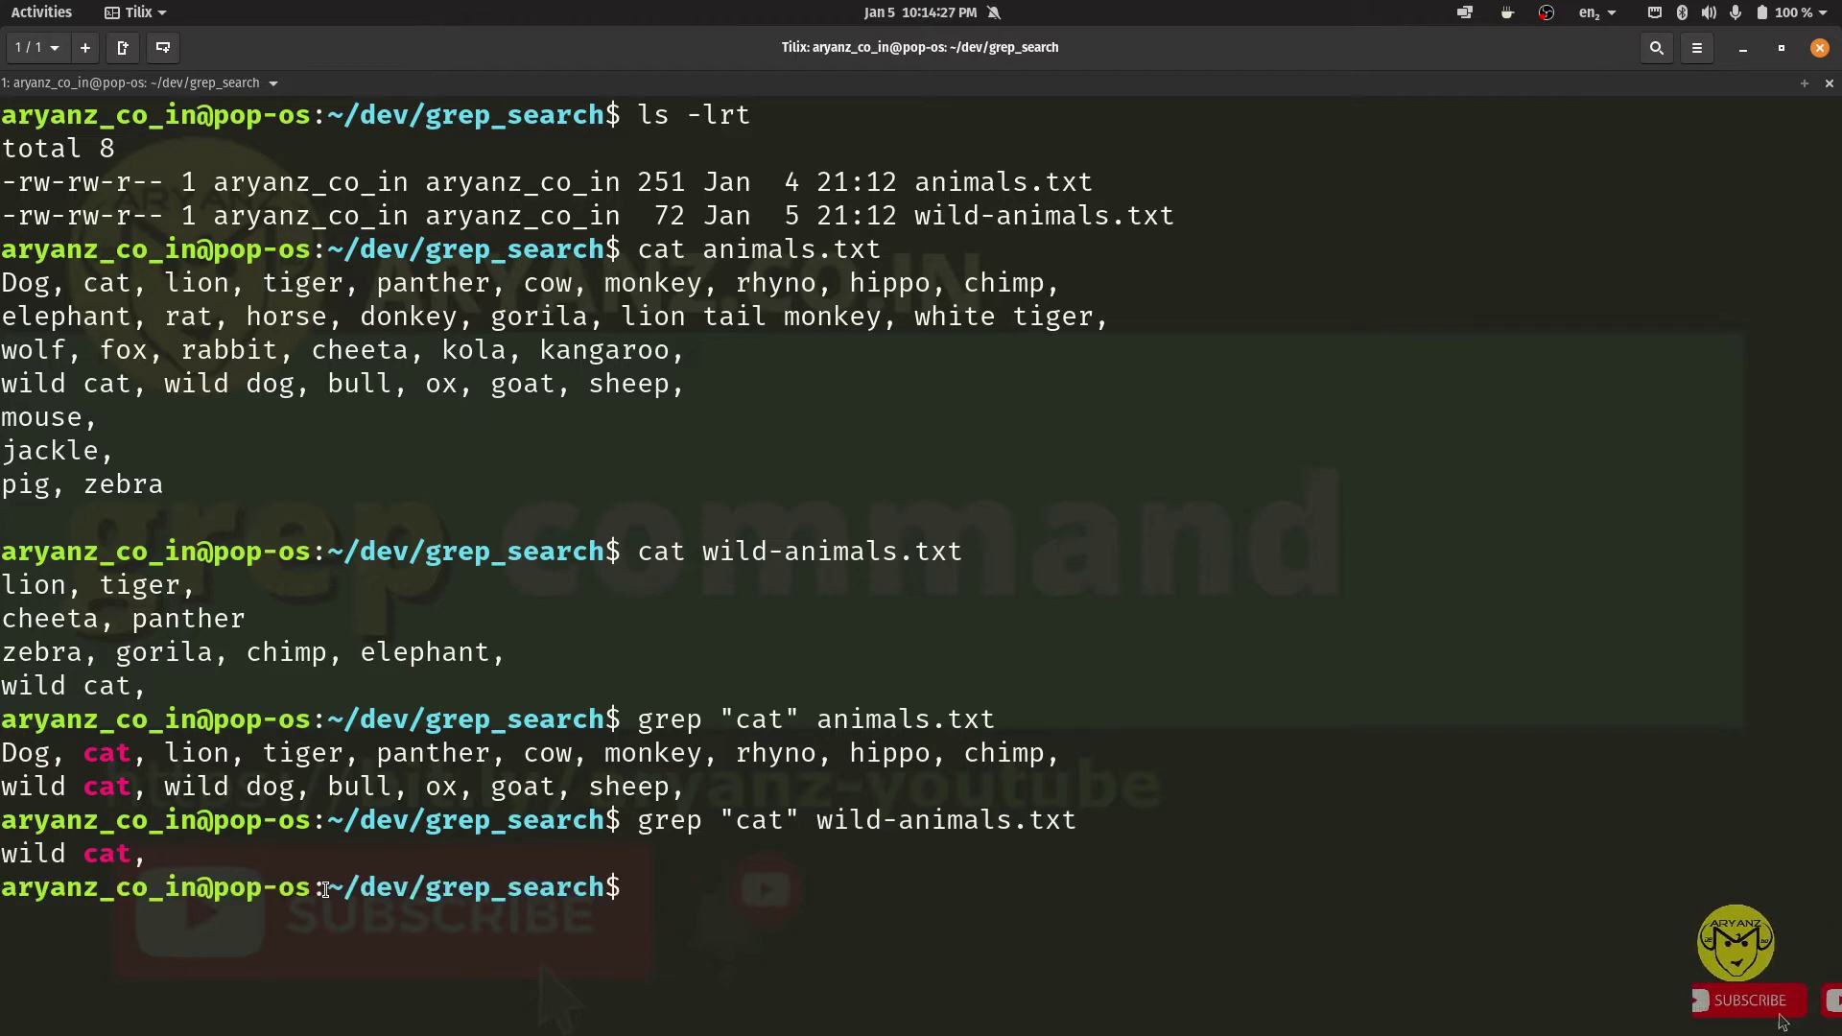
Select the second example in the notes, picking out tiger, cat and the words inside folder.
key("alt+Tab")
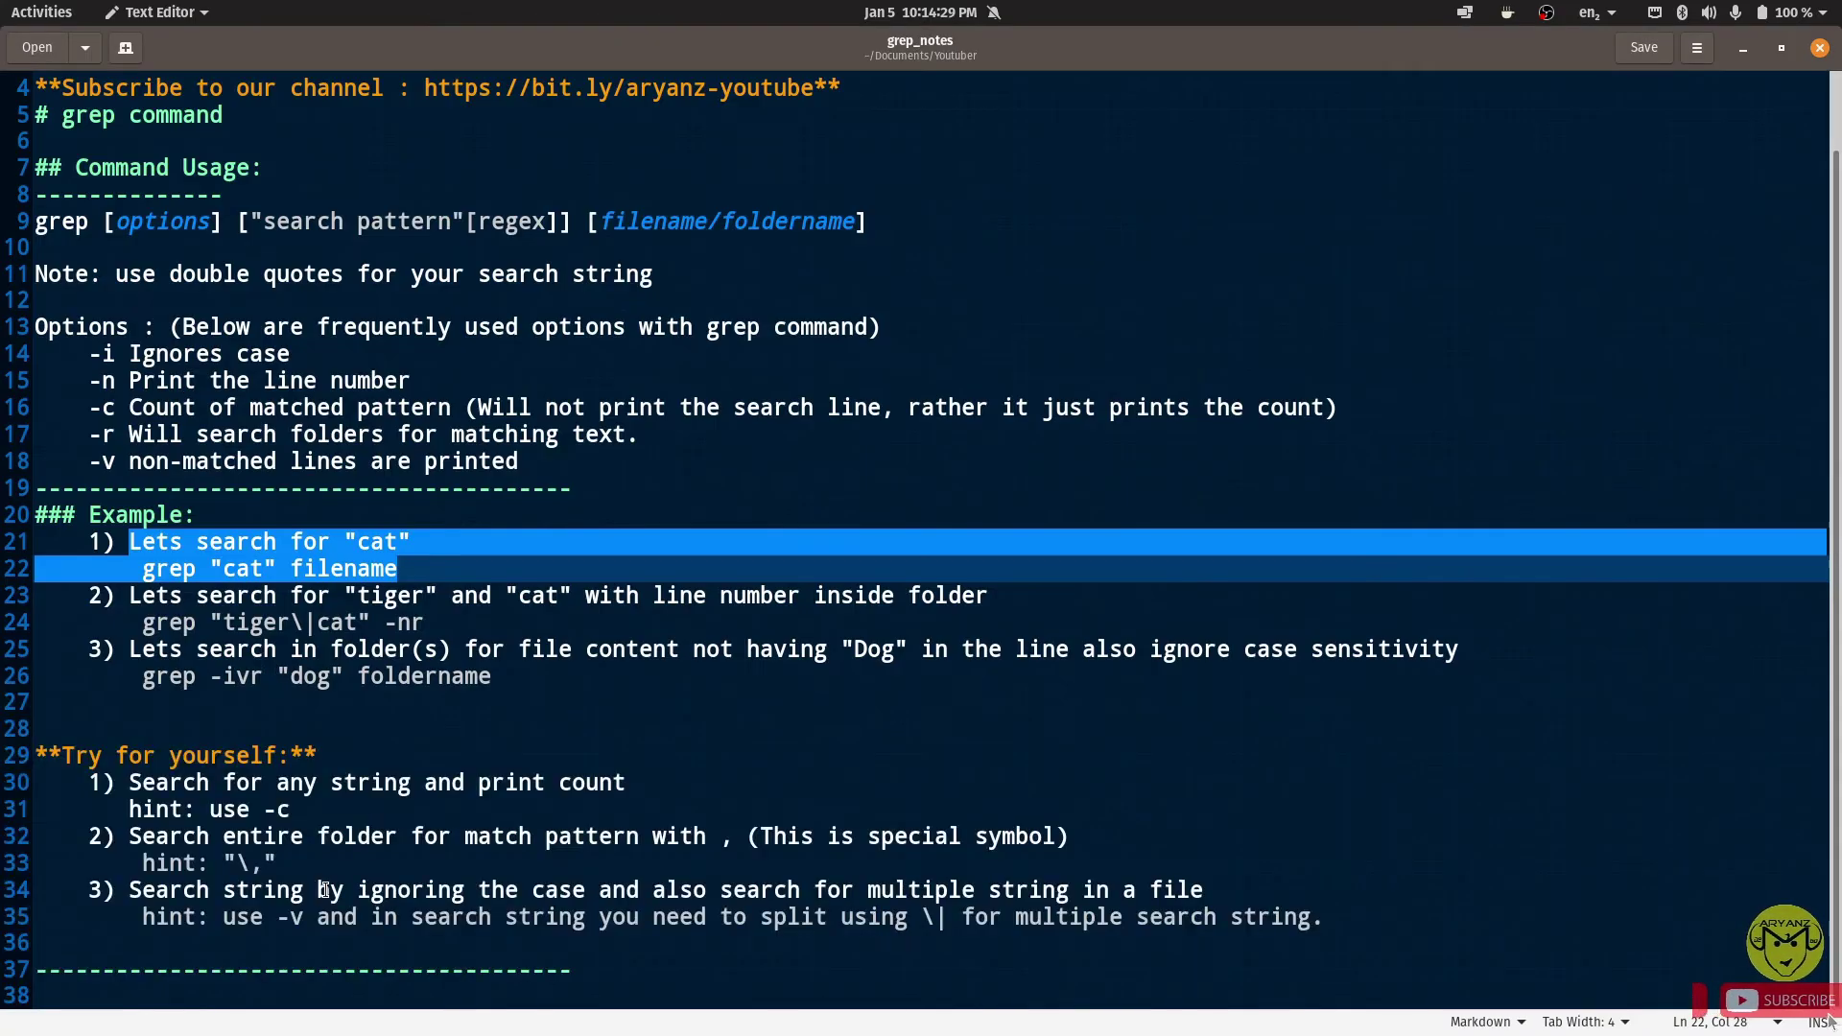
left_click(124, 596)
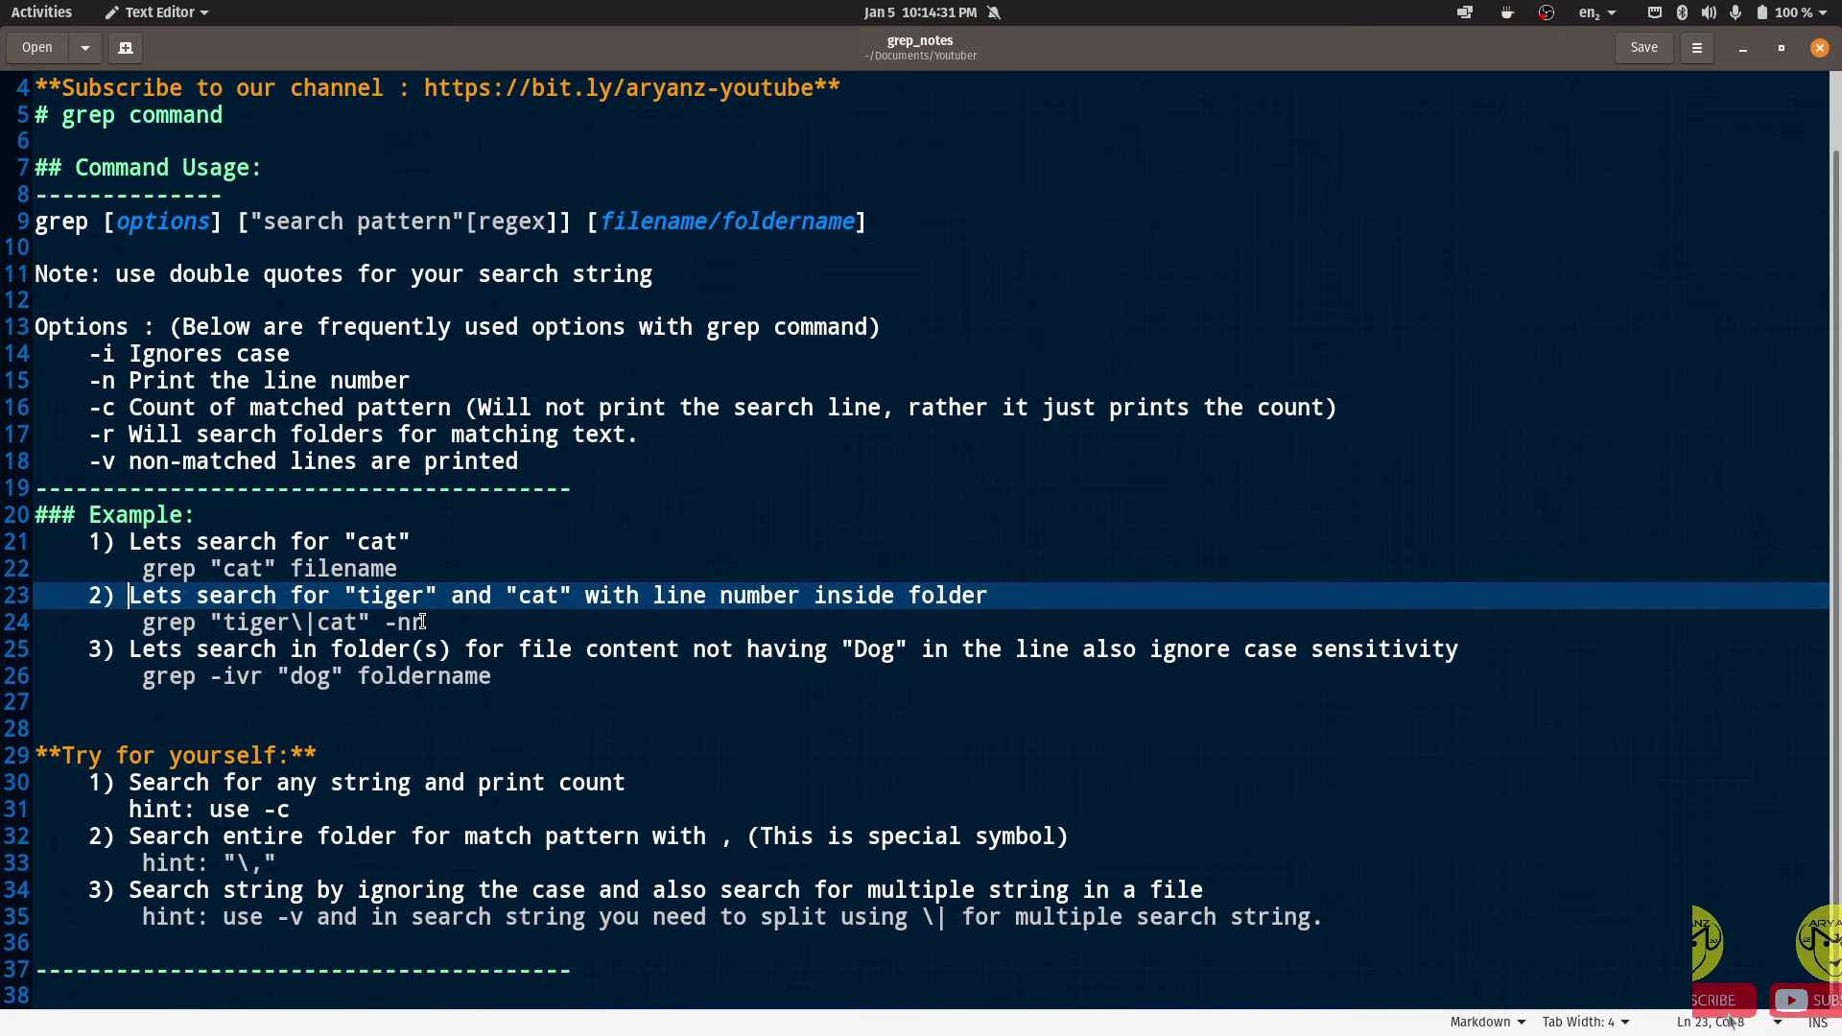
left_click(468, 634, "shift")
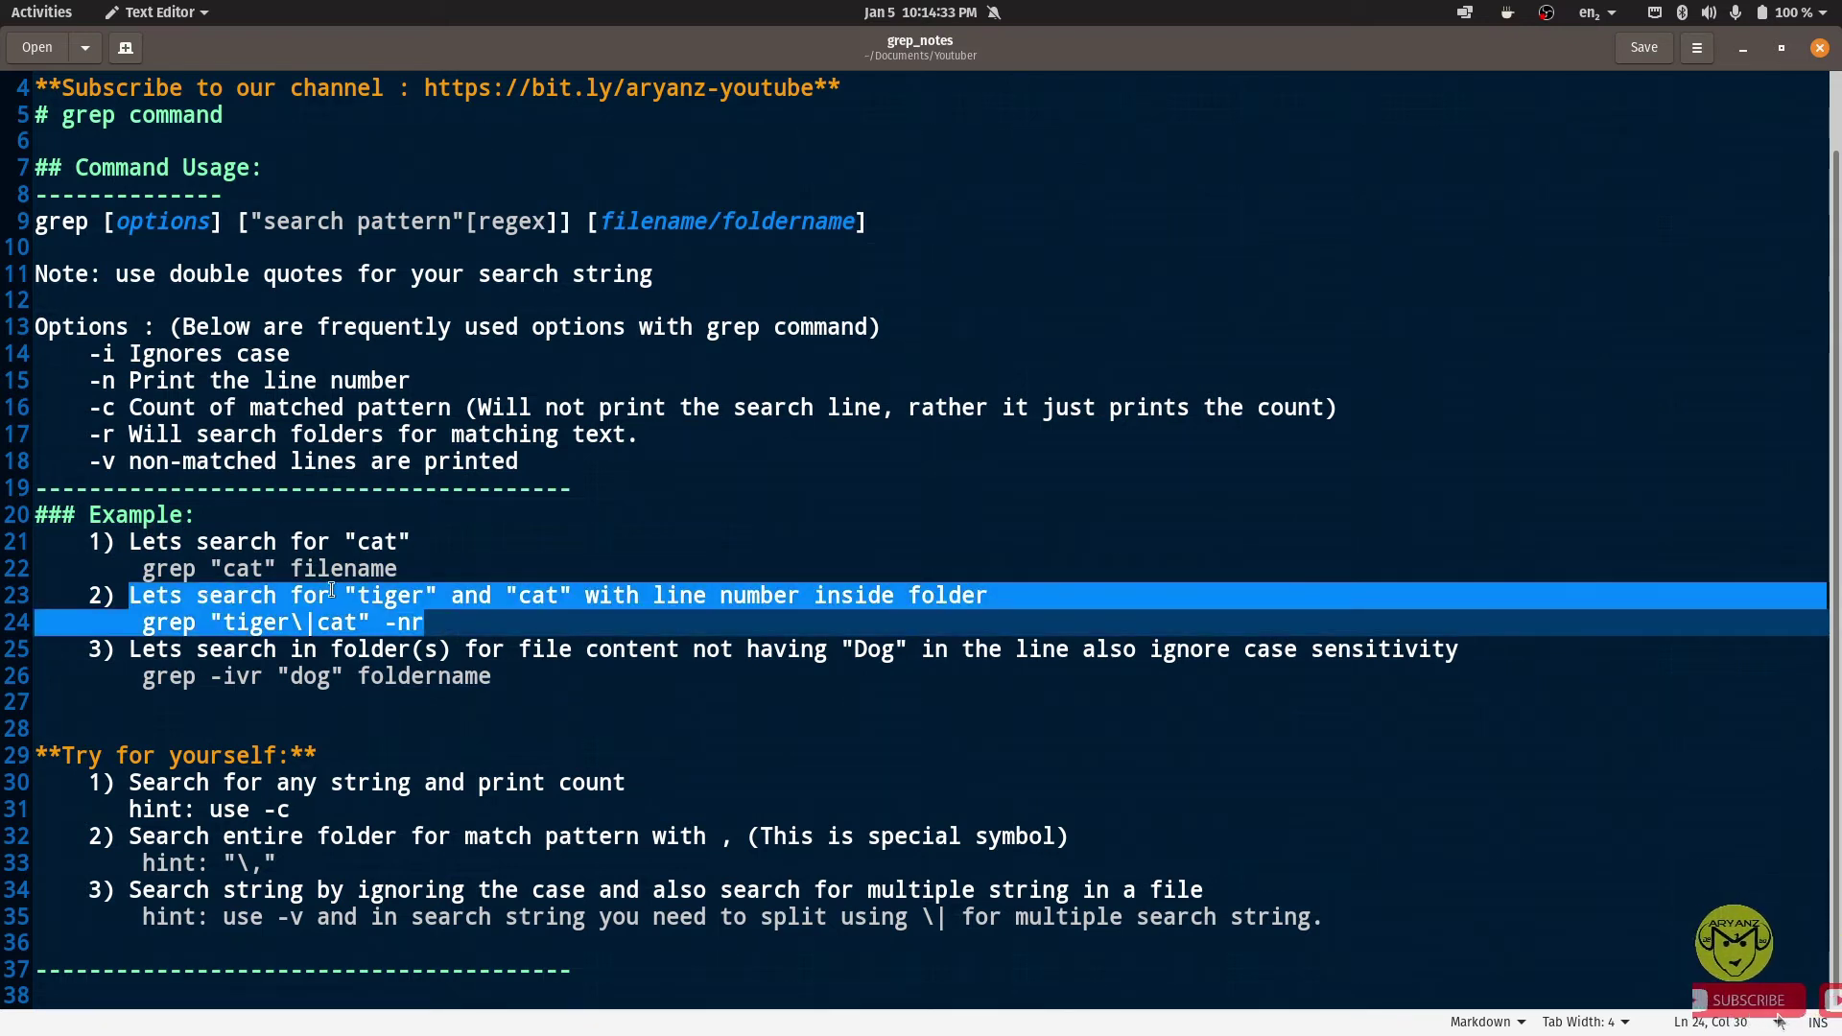
double_click(389, 595)
left_click(522, 595)
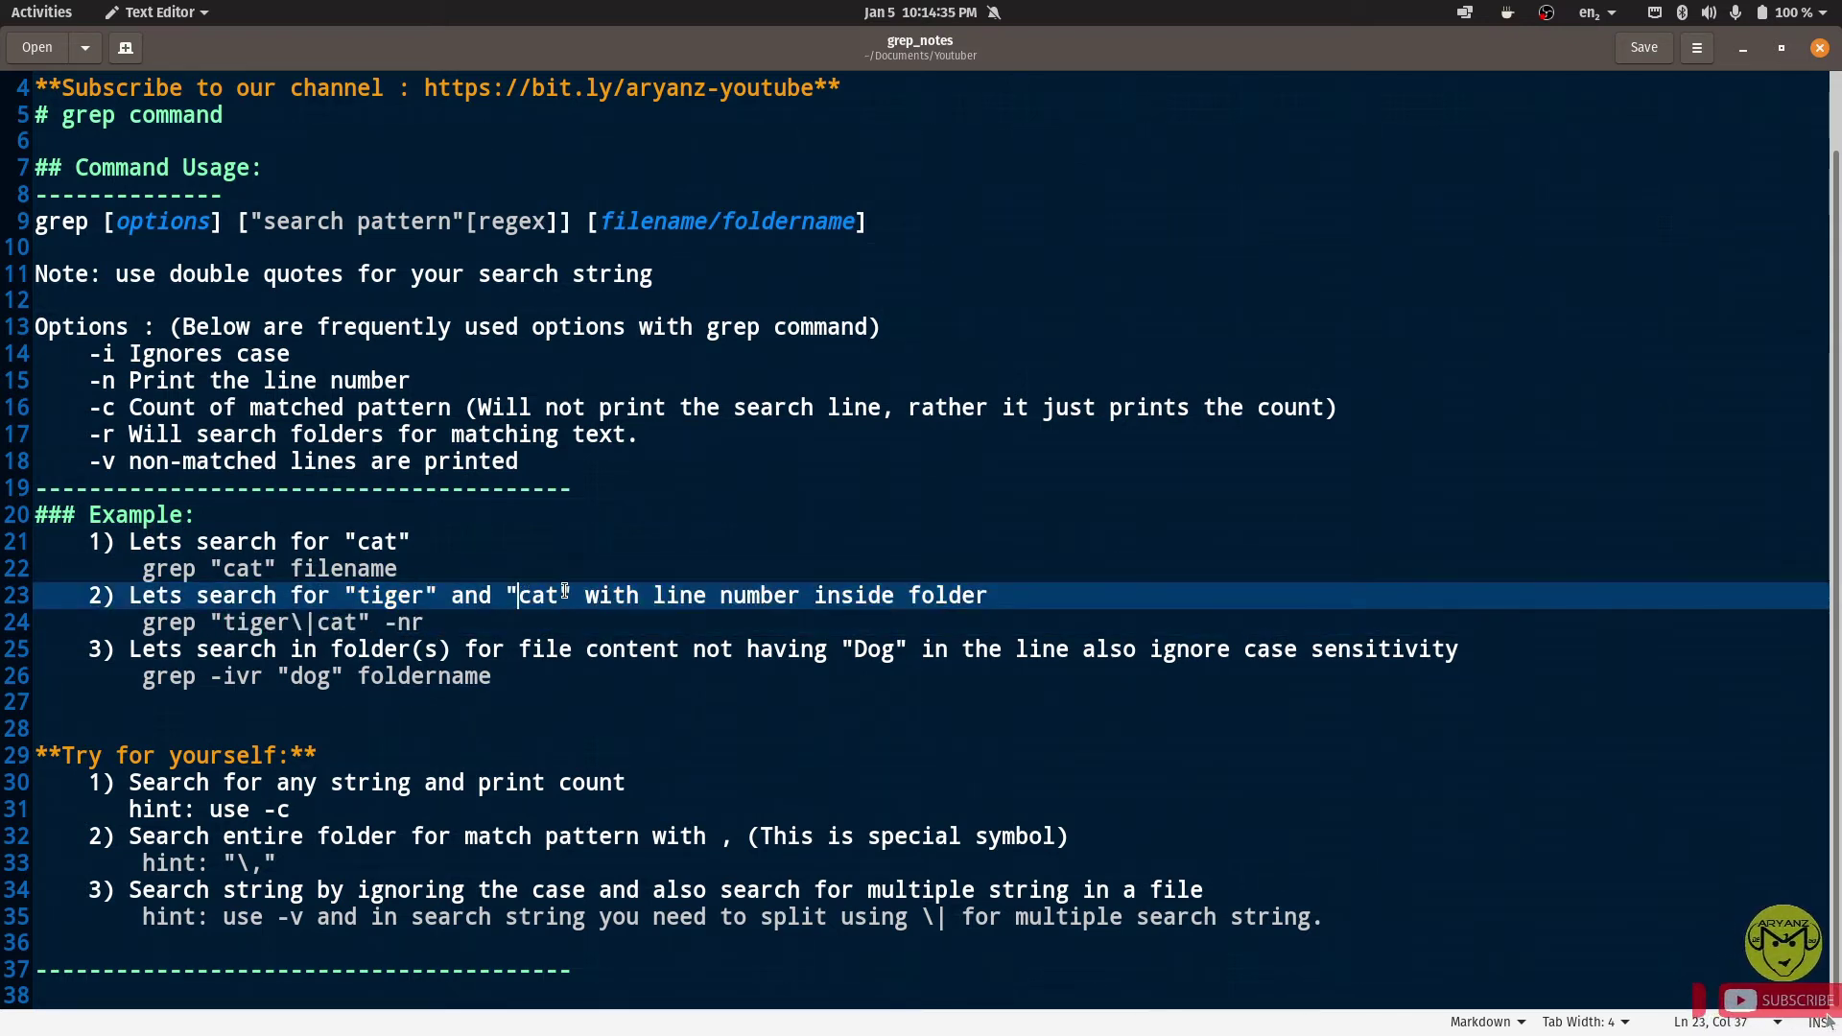
left_click_drag(1000, 595, 801, 594)
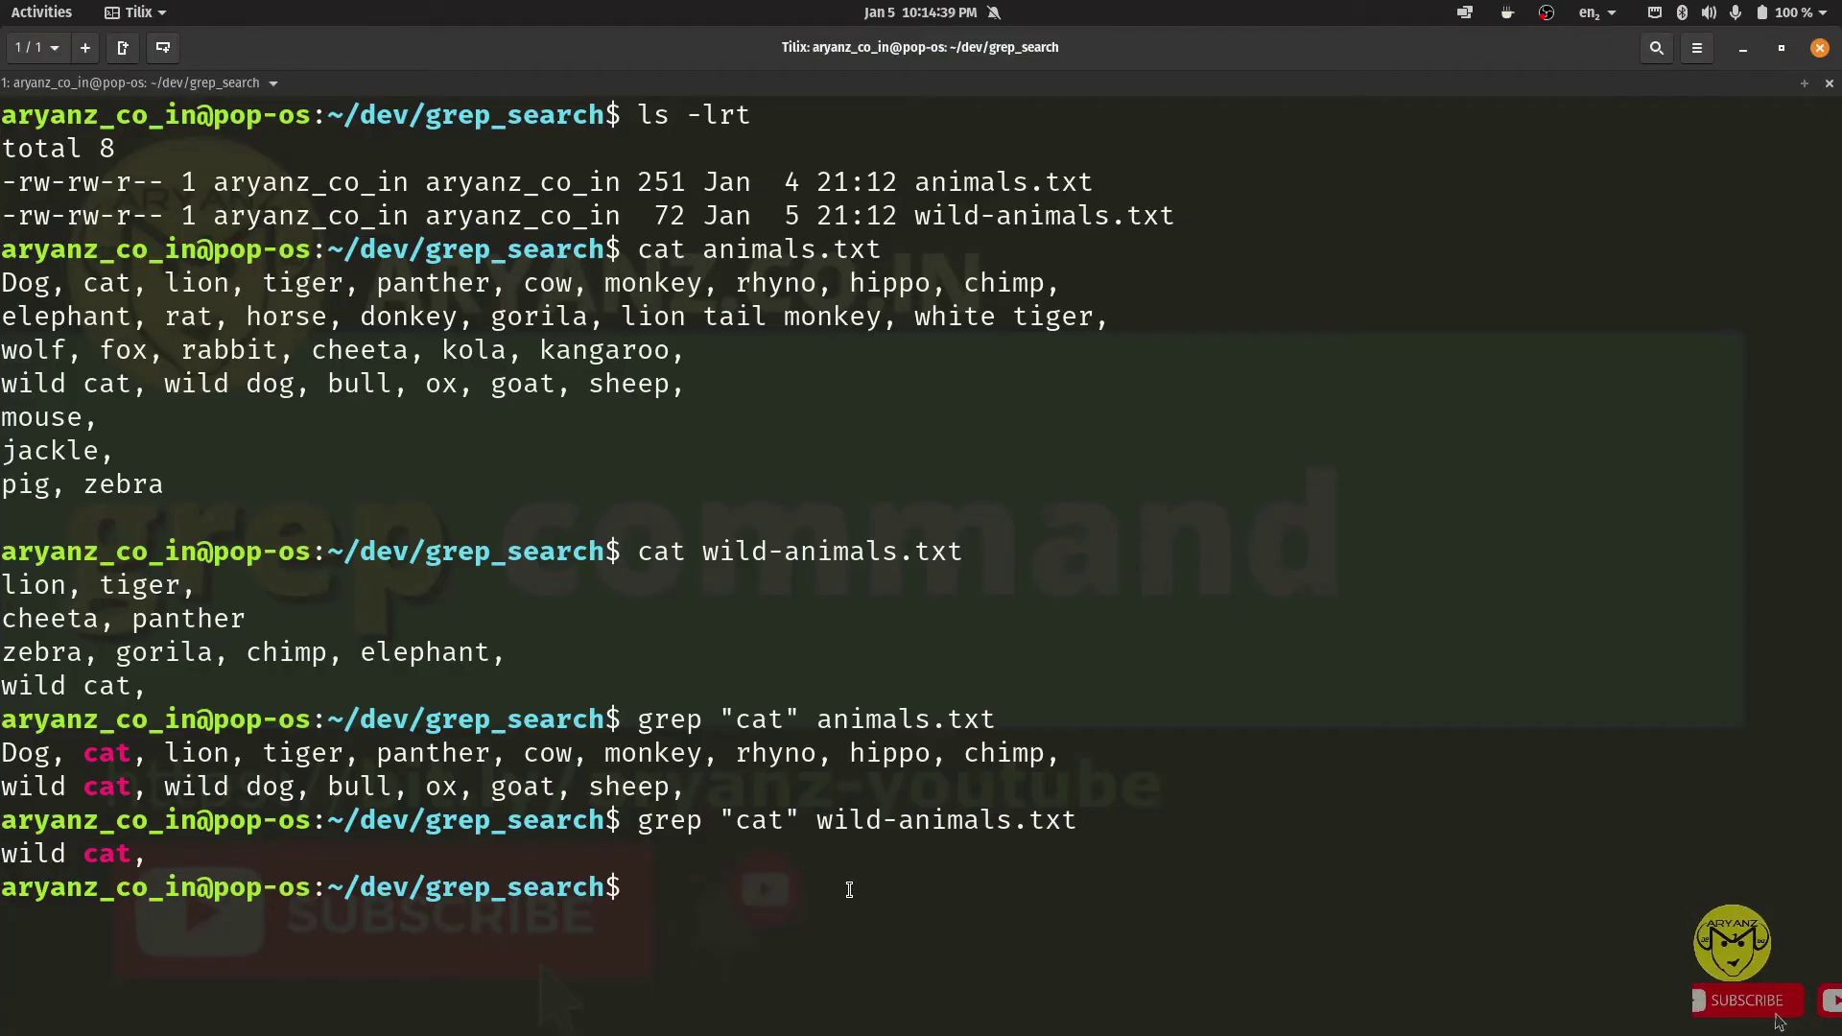
type("cd ..")
Move up to dev and compose grep "cat\|tiger" -rn on the completed grep_search/ folder.
key("Return")
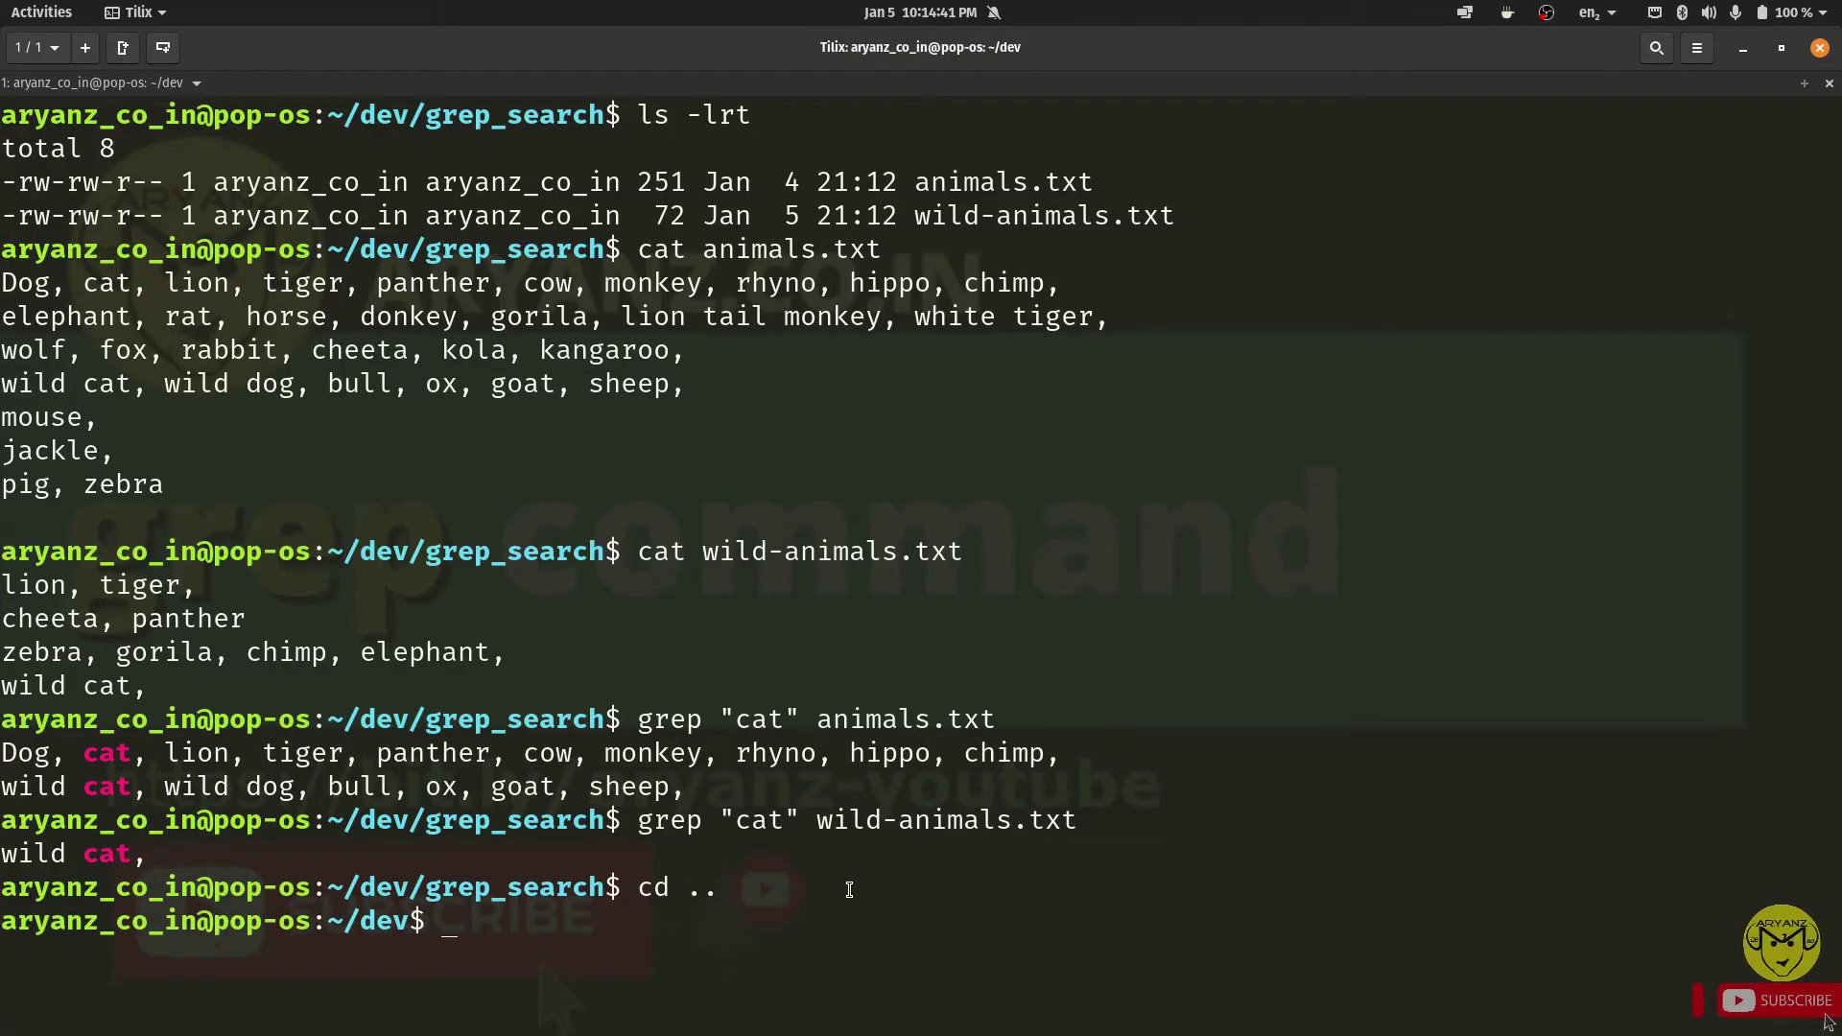
type("gr")
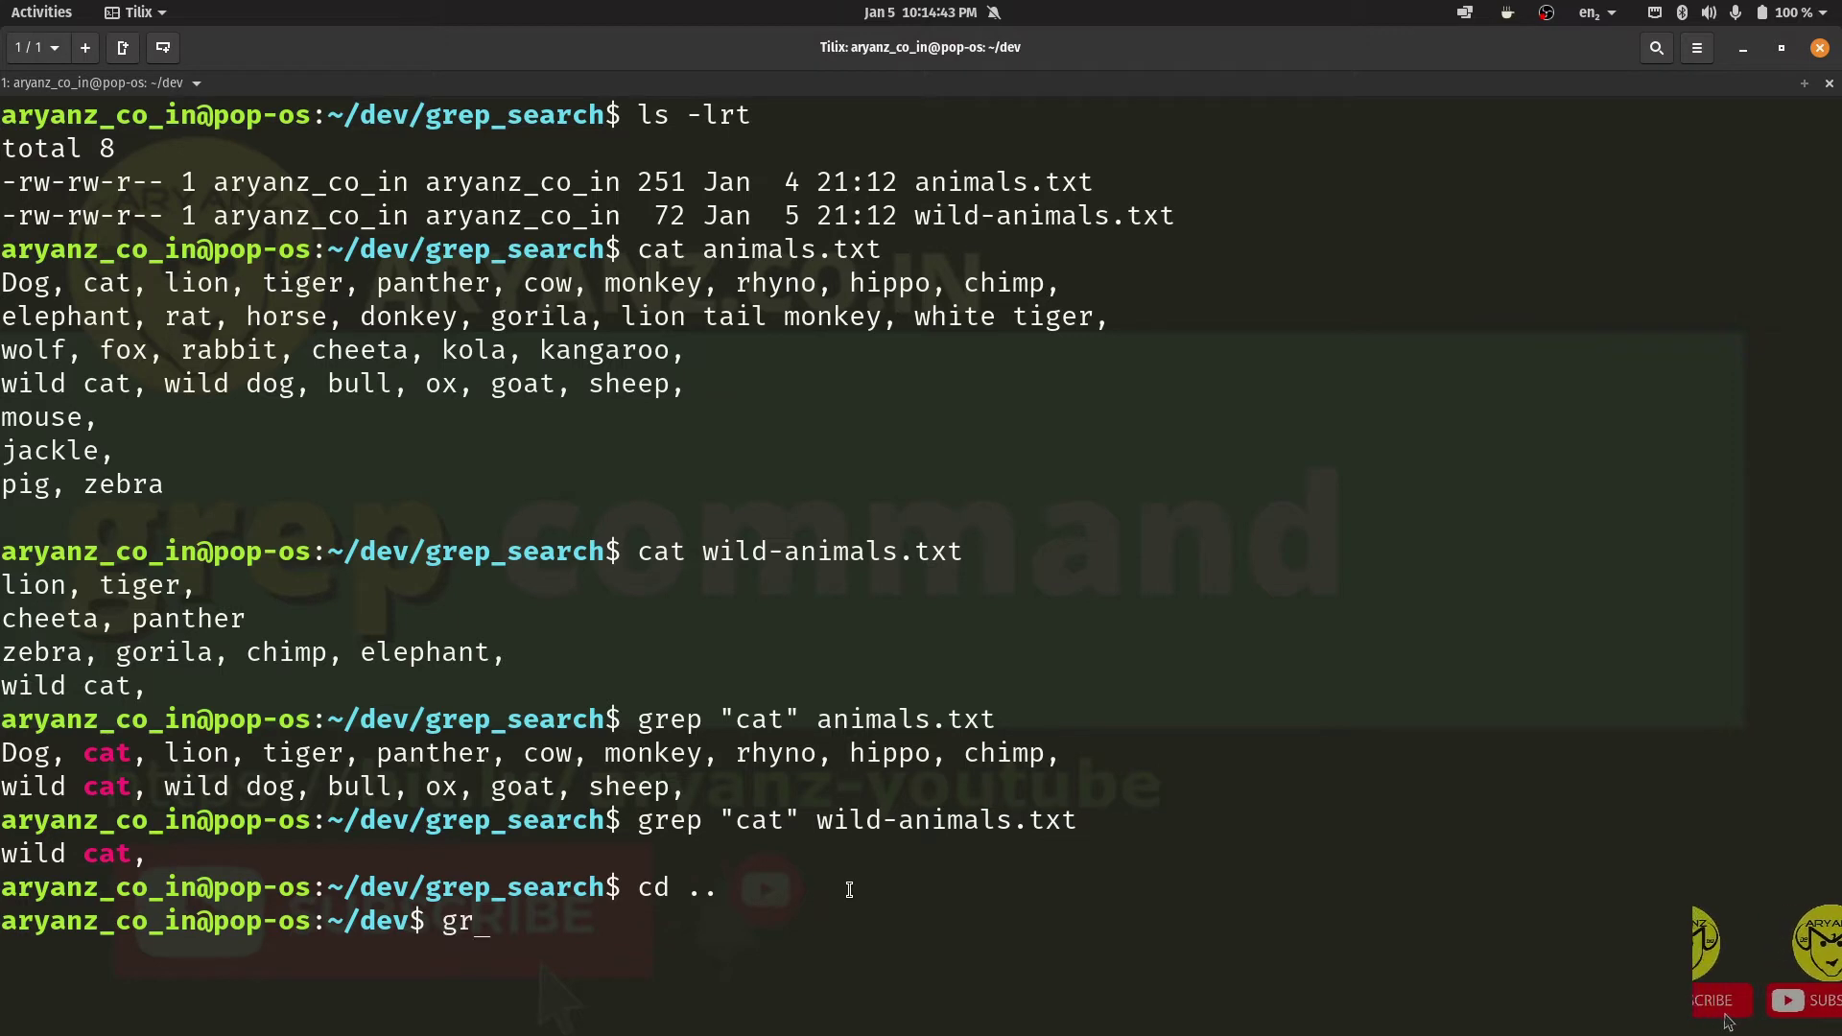
type("ep \"")
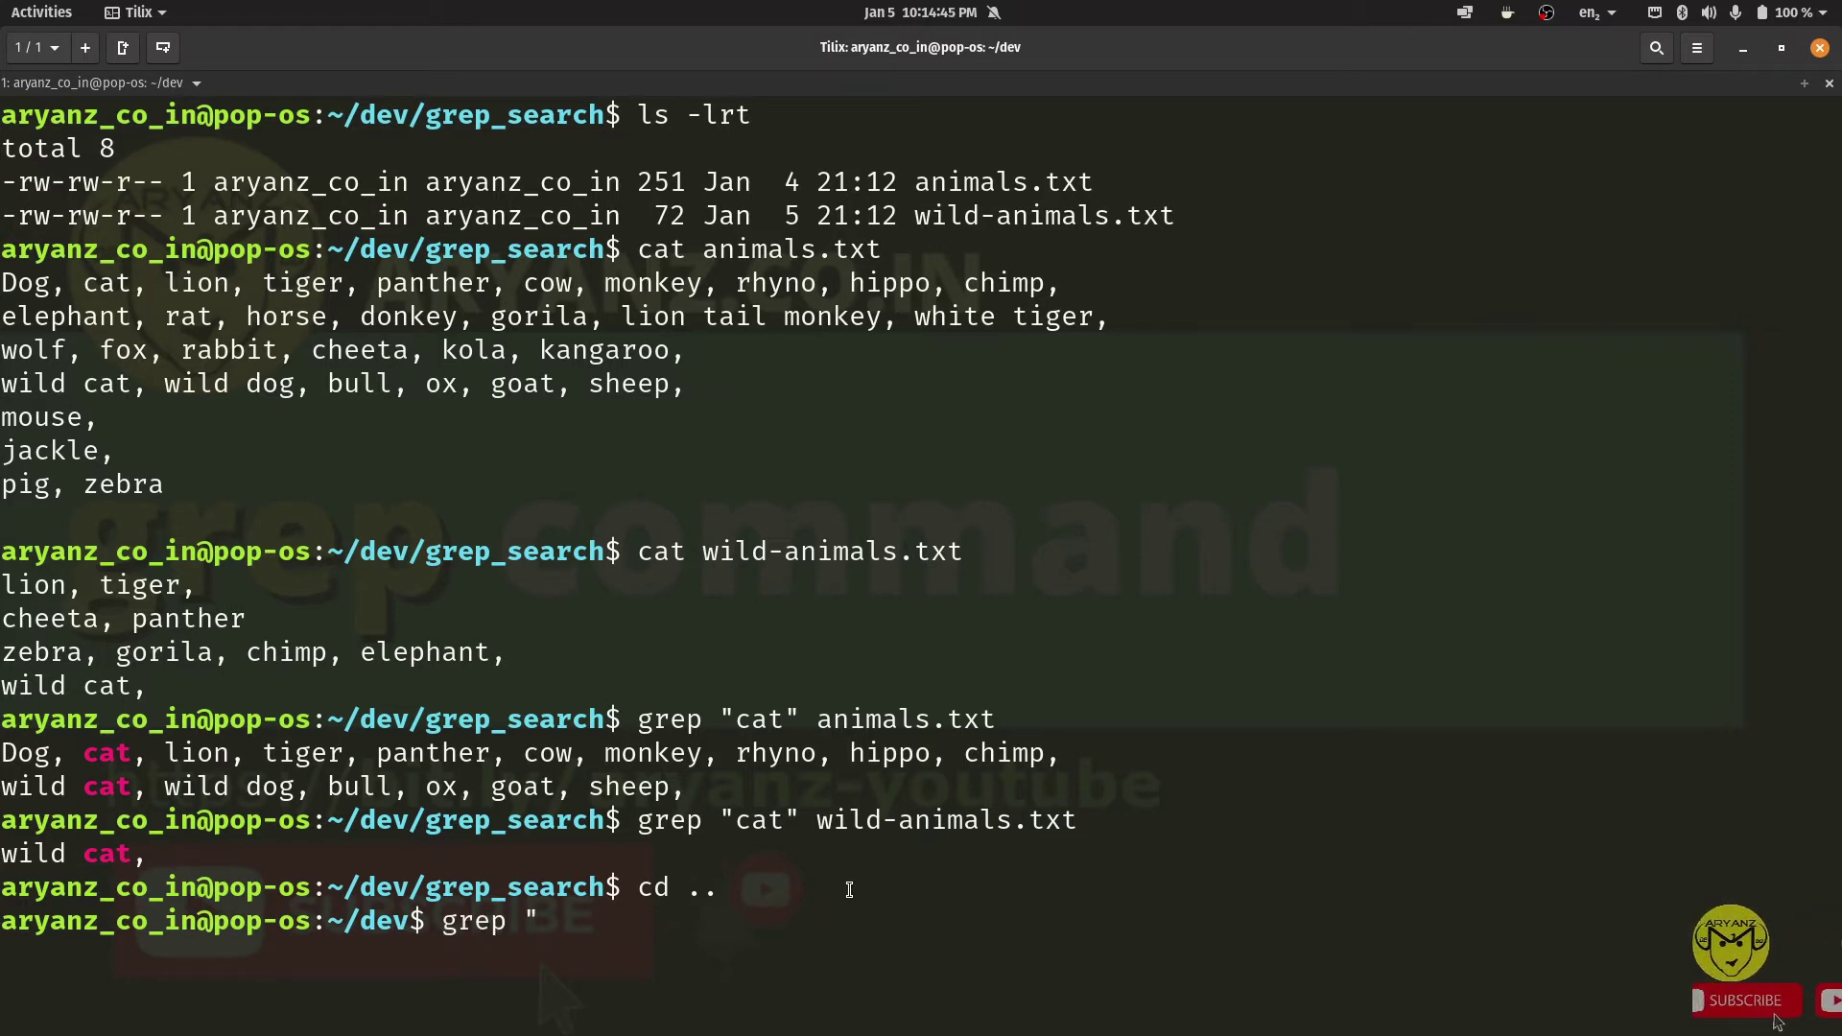
type("cat")
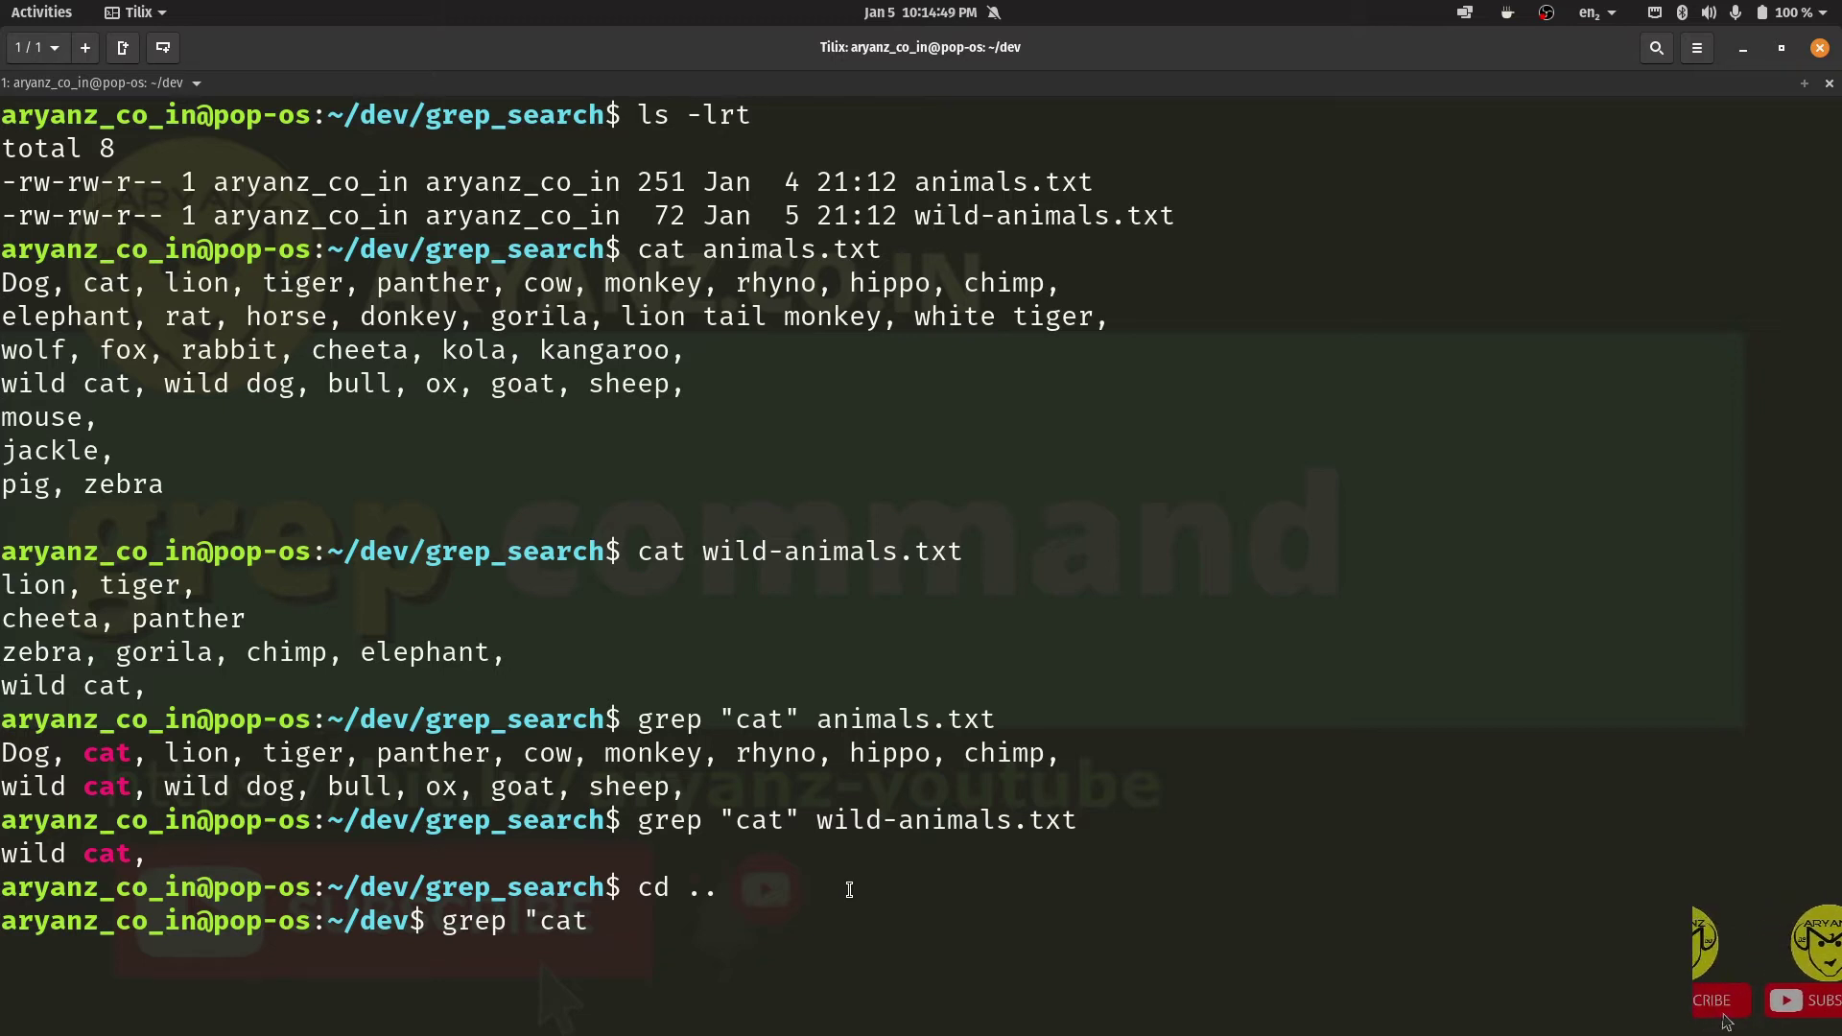
type("\\")
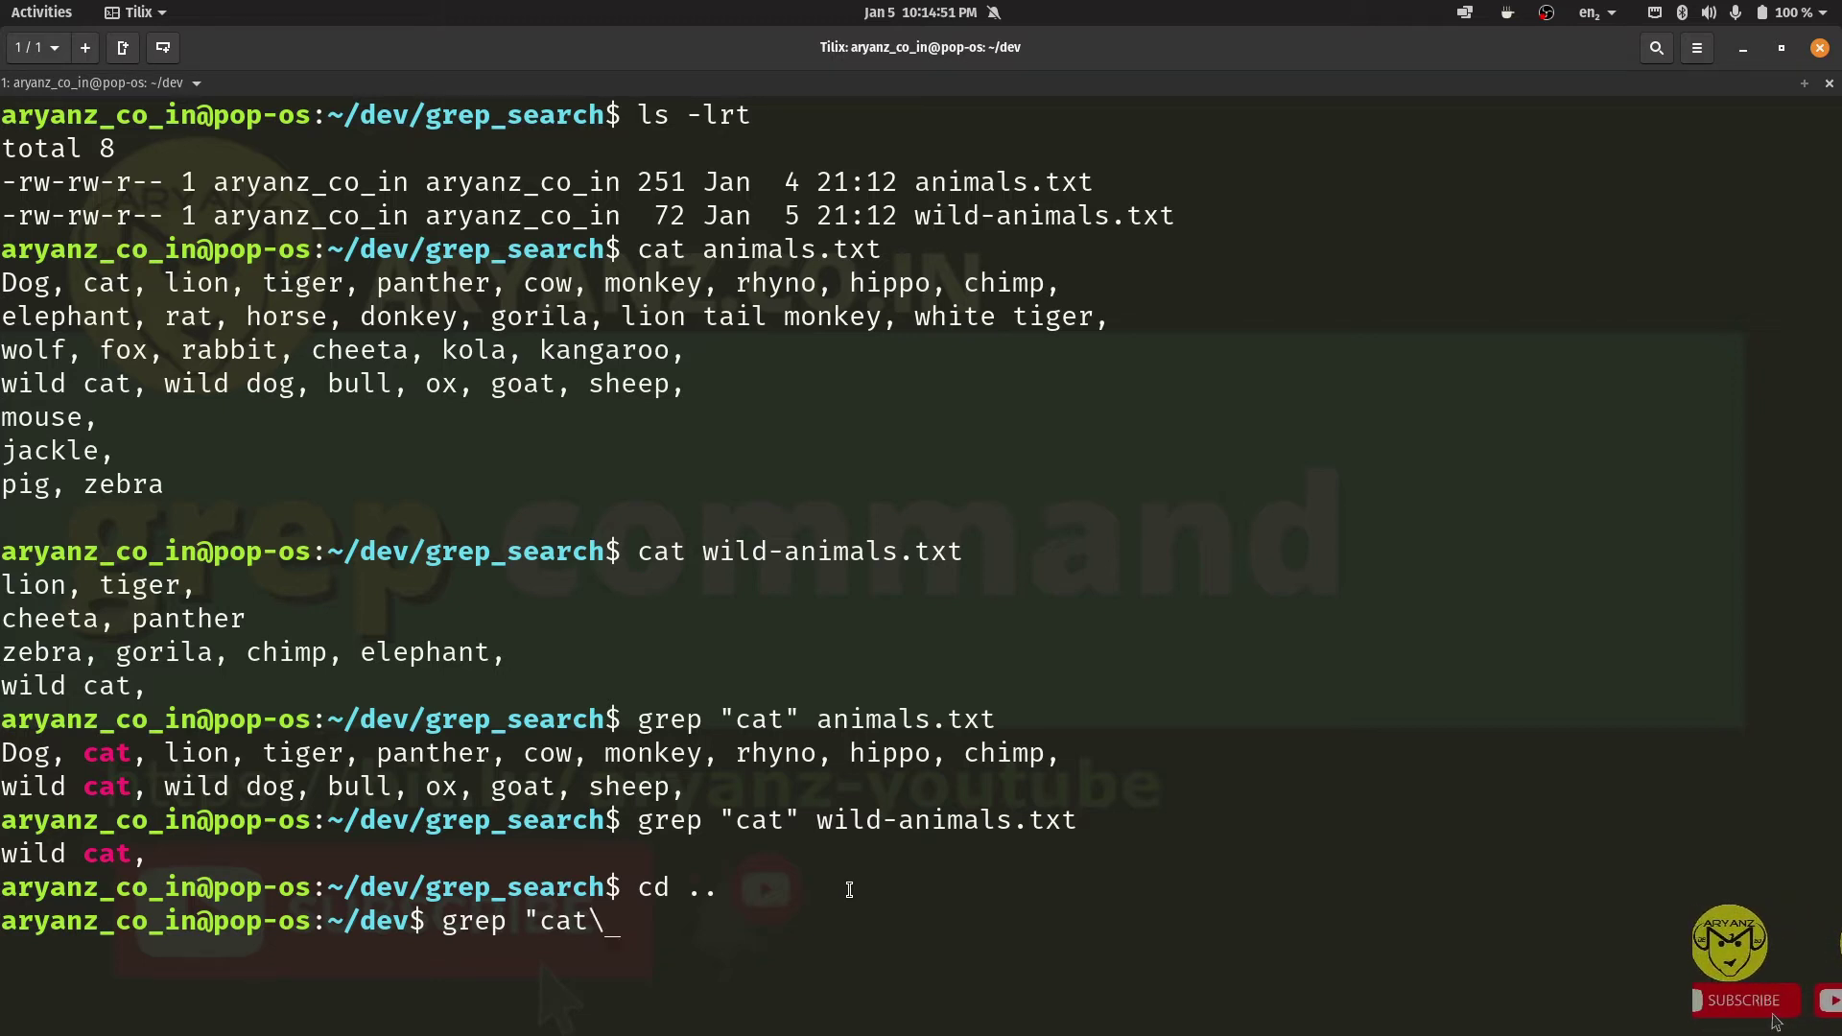
type("|")
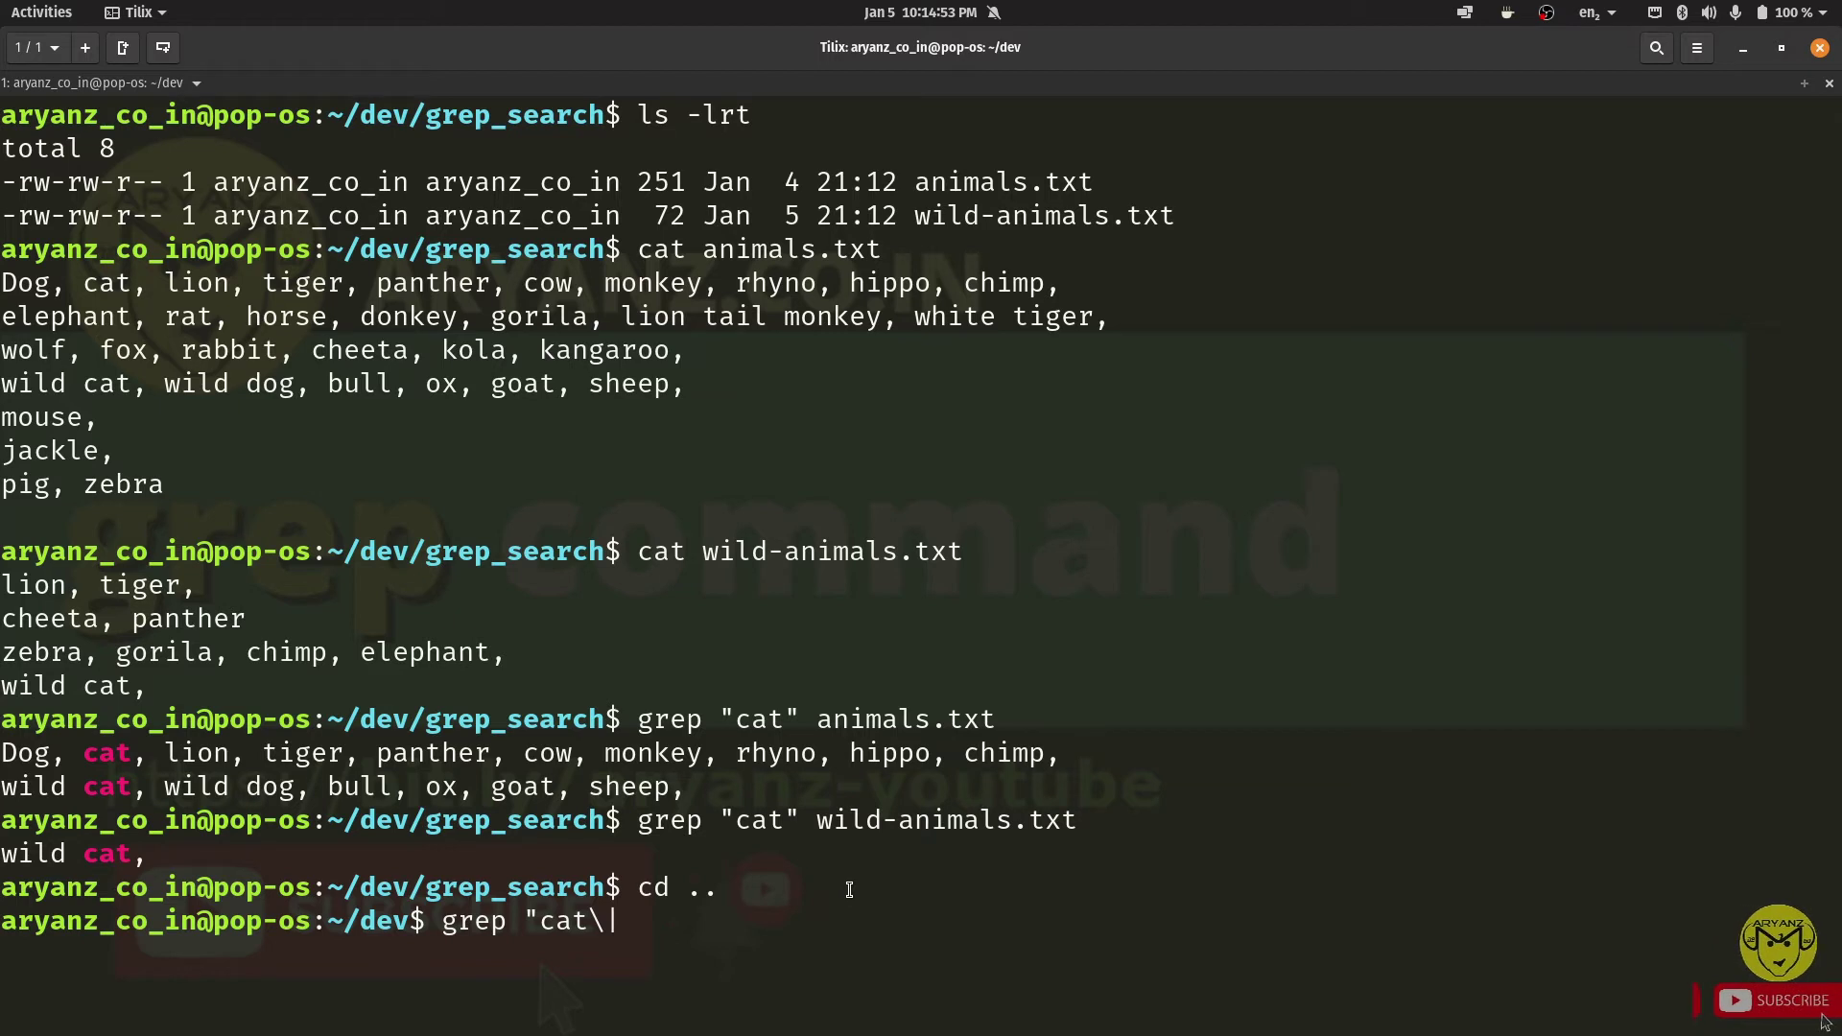
type("ti")
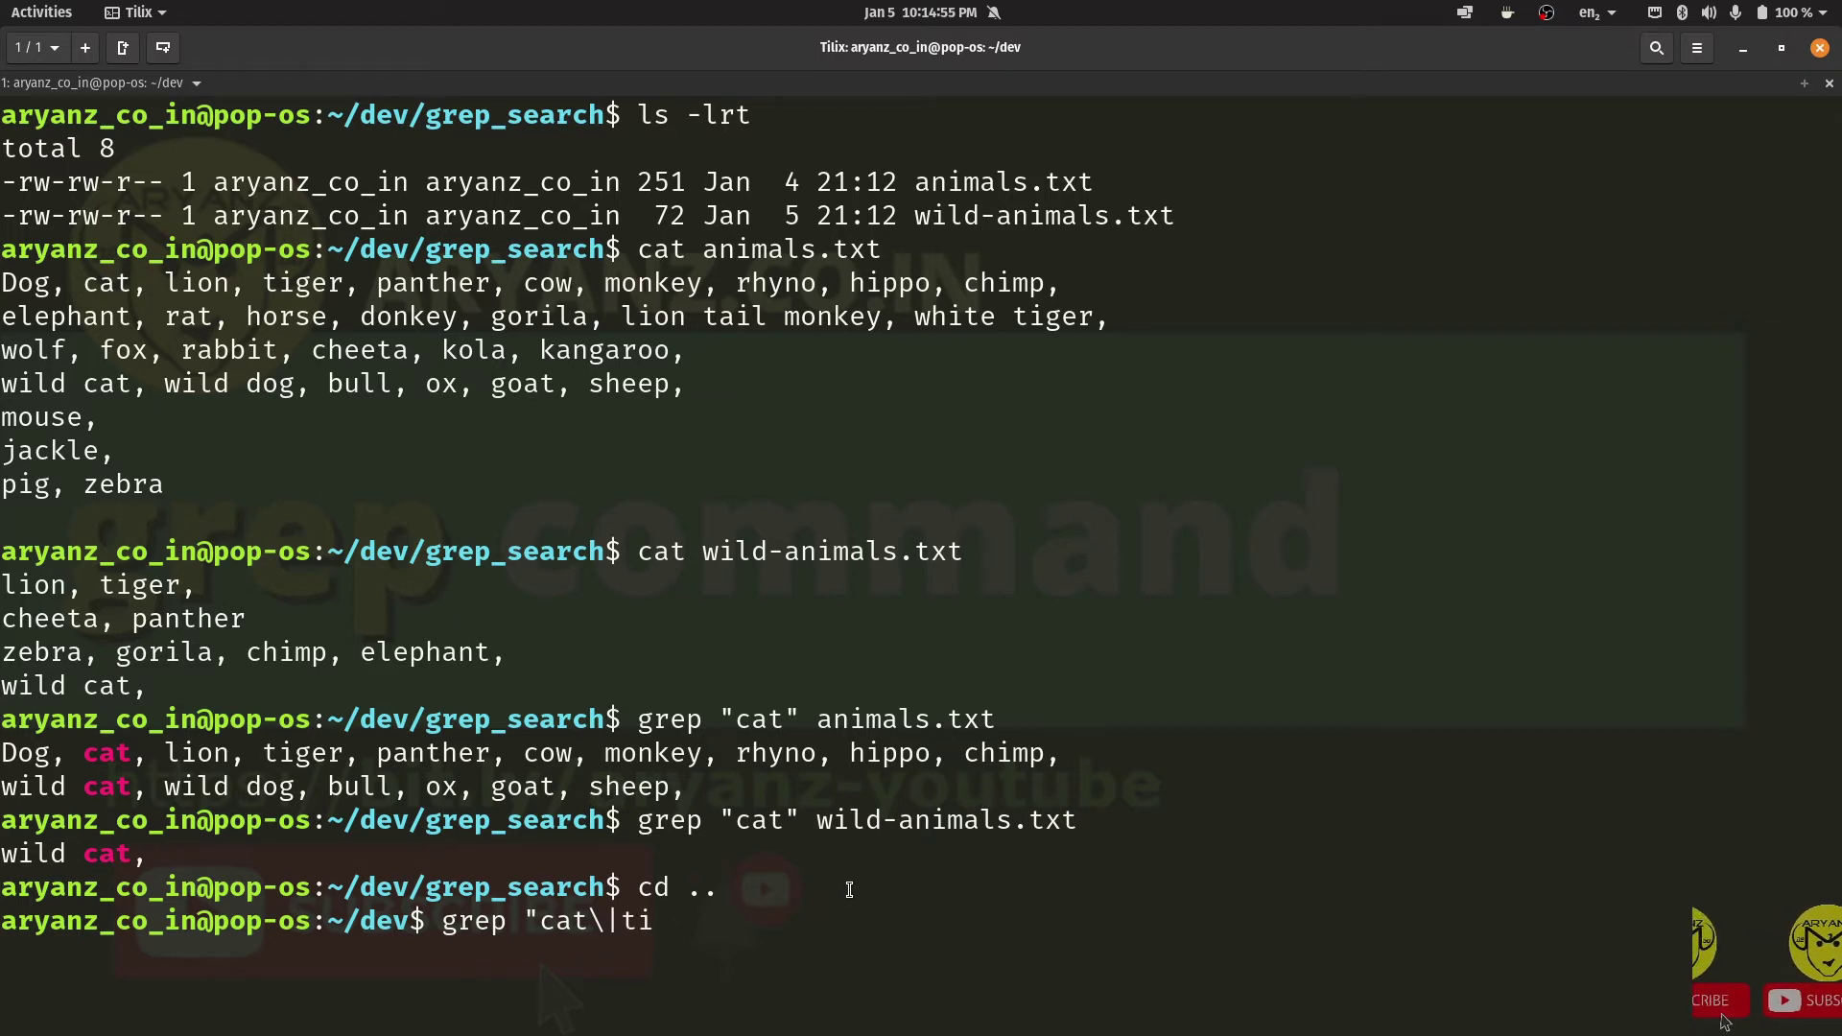
type("ger")
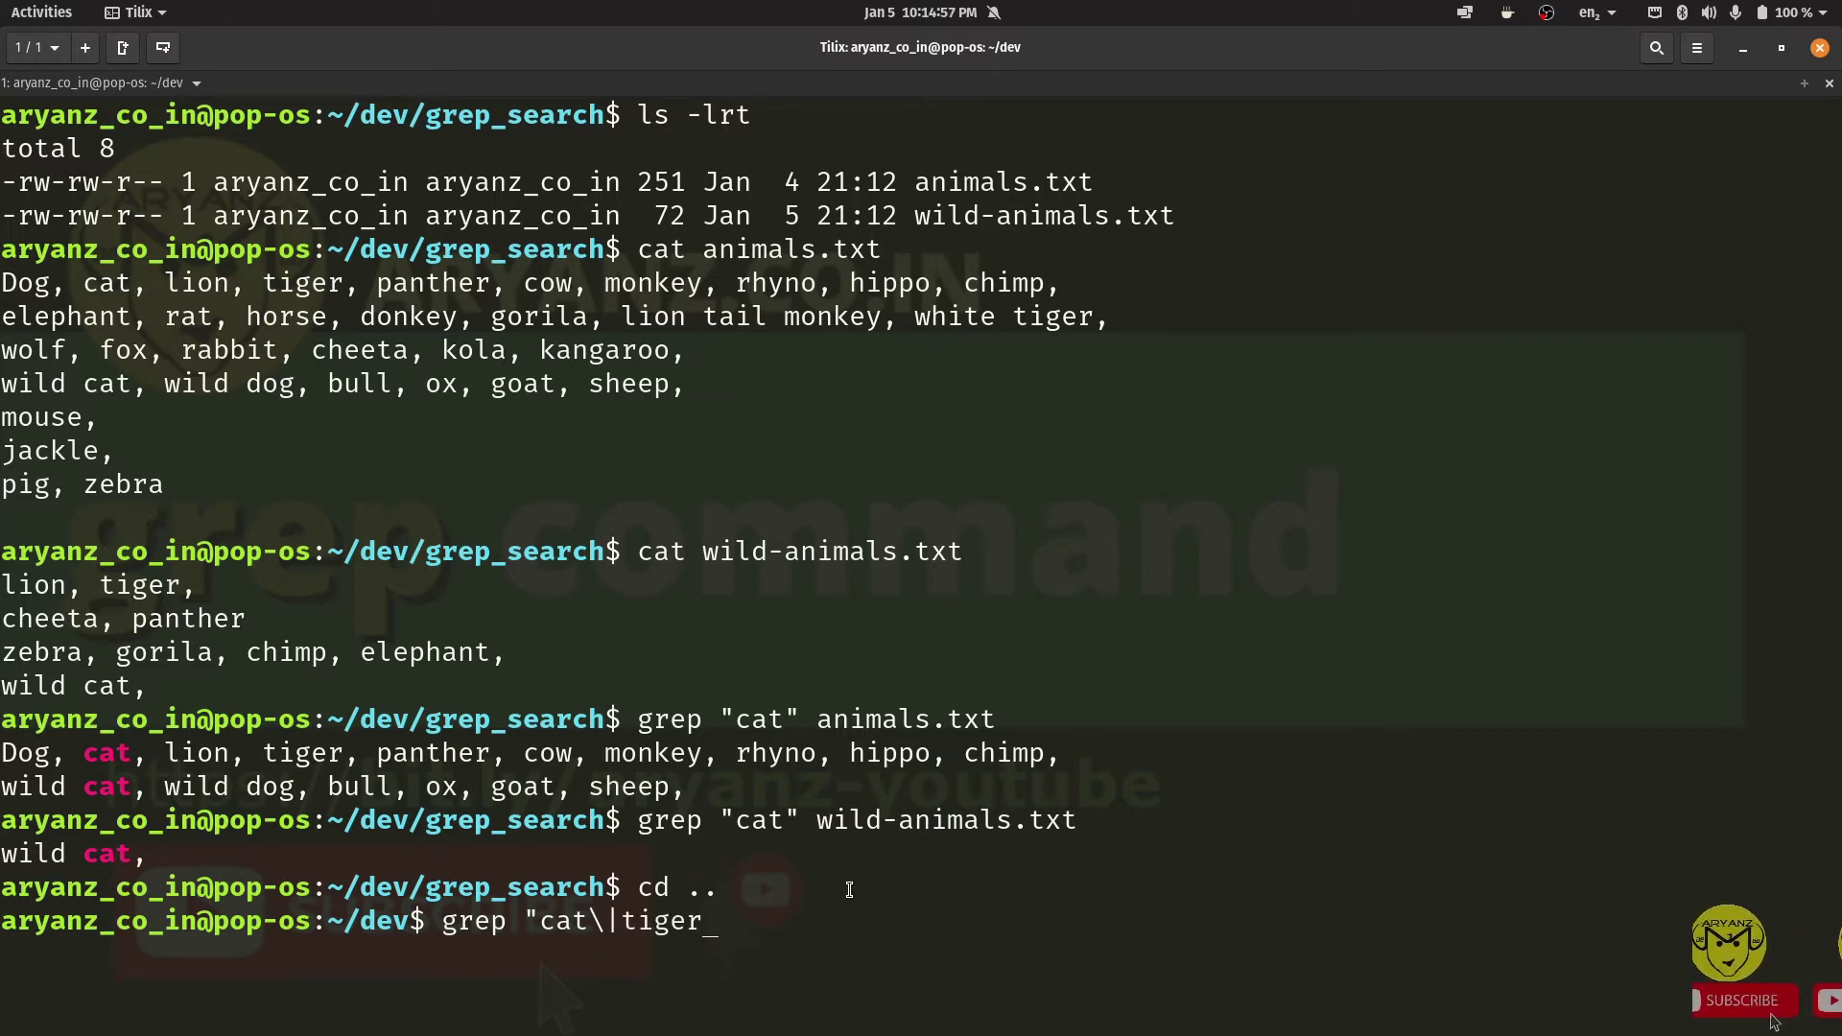
type("\"")
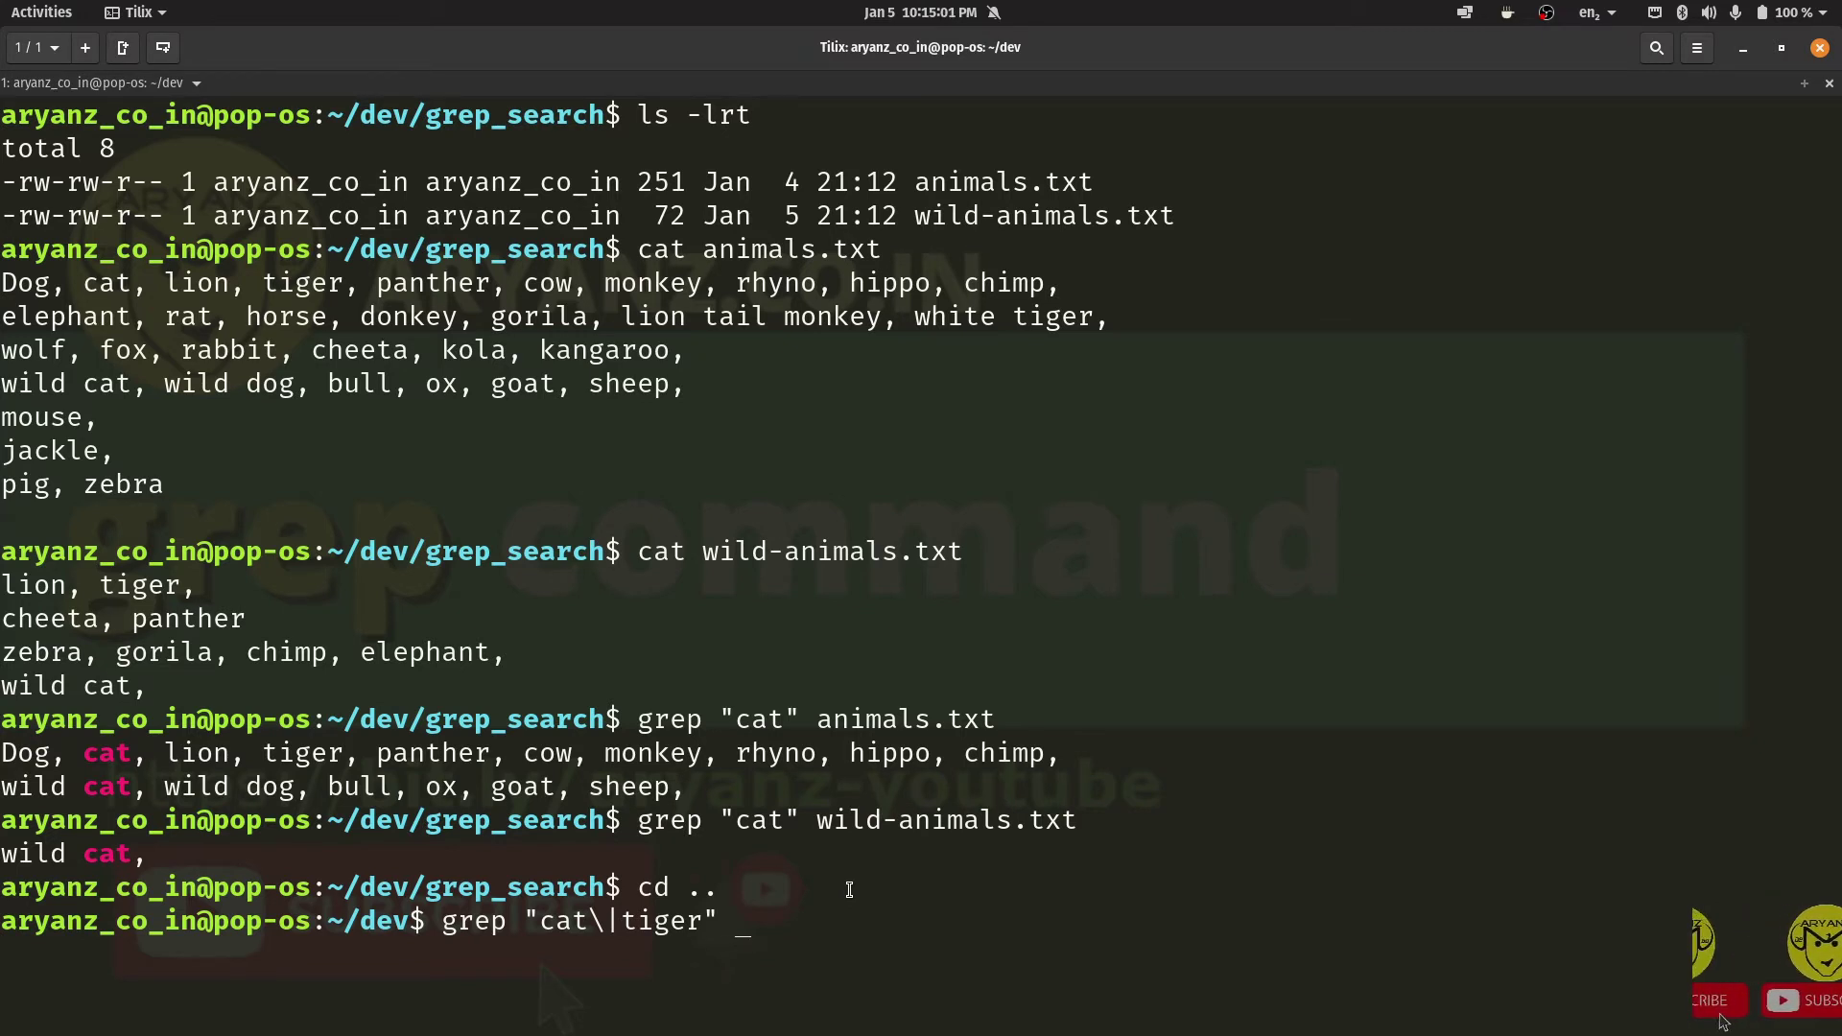
type(" -r")
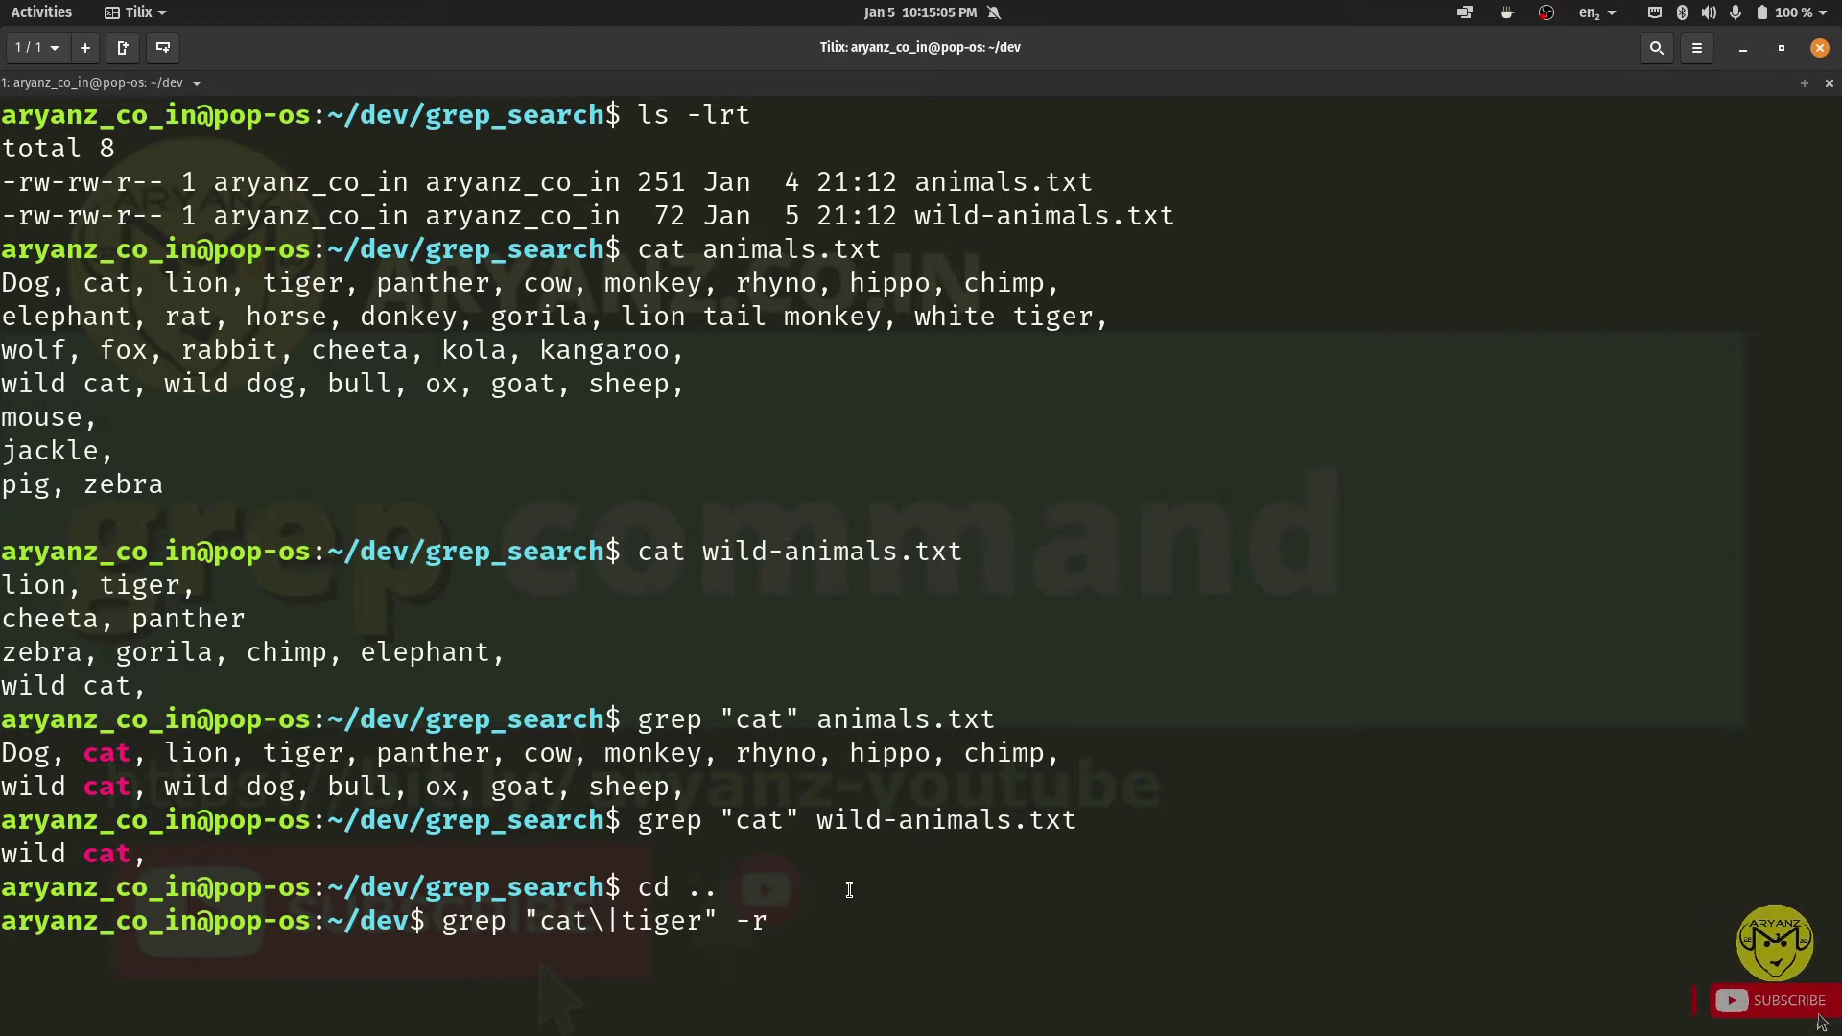
type("n")
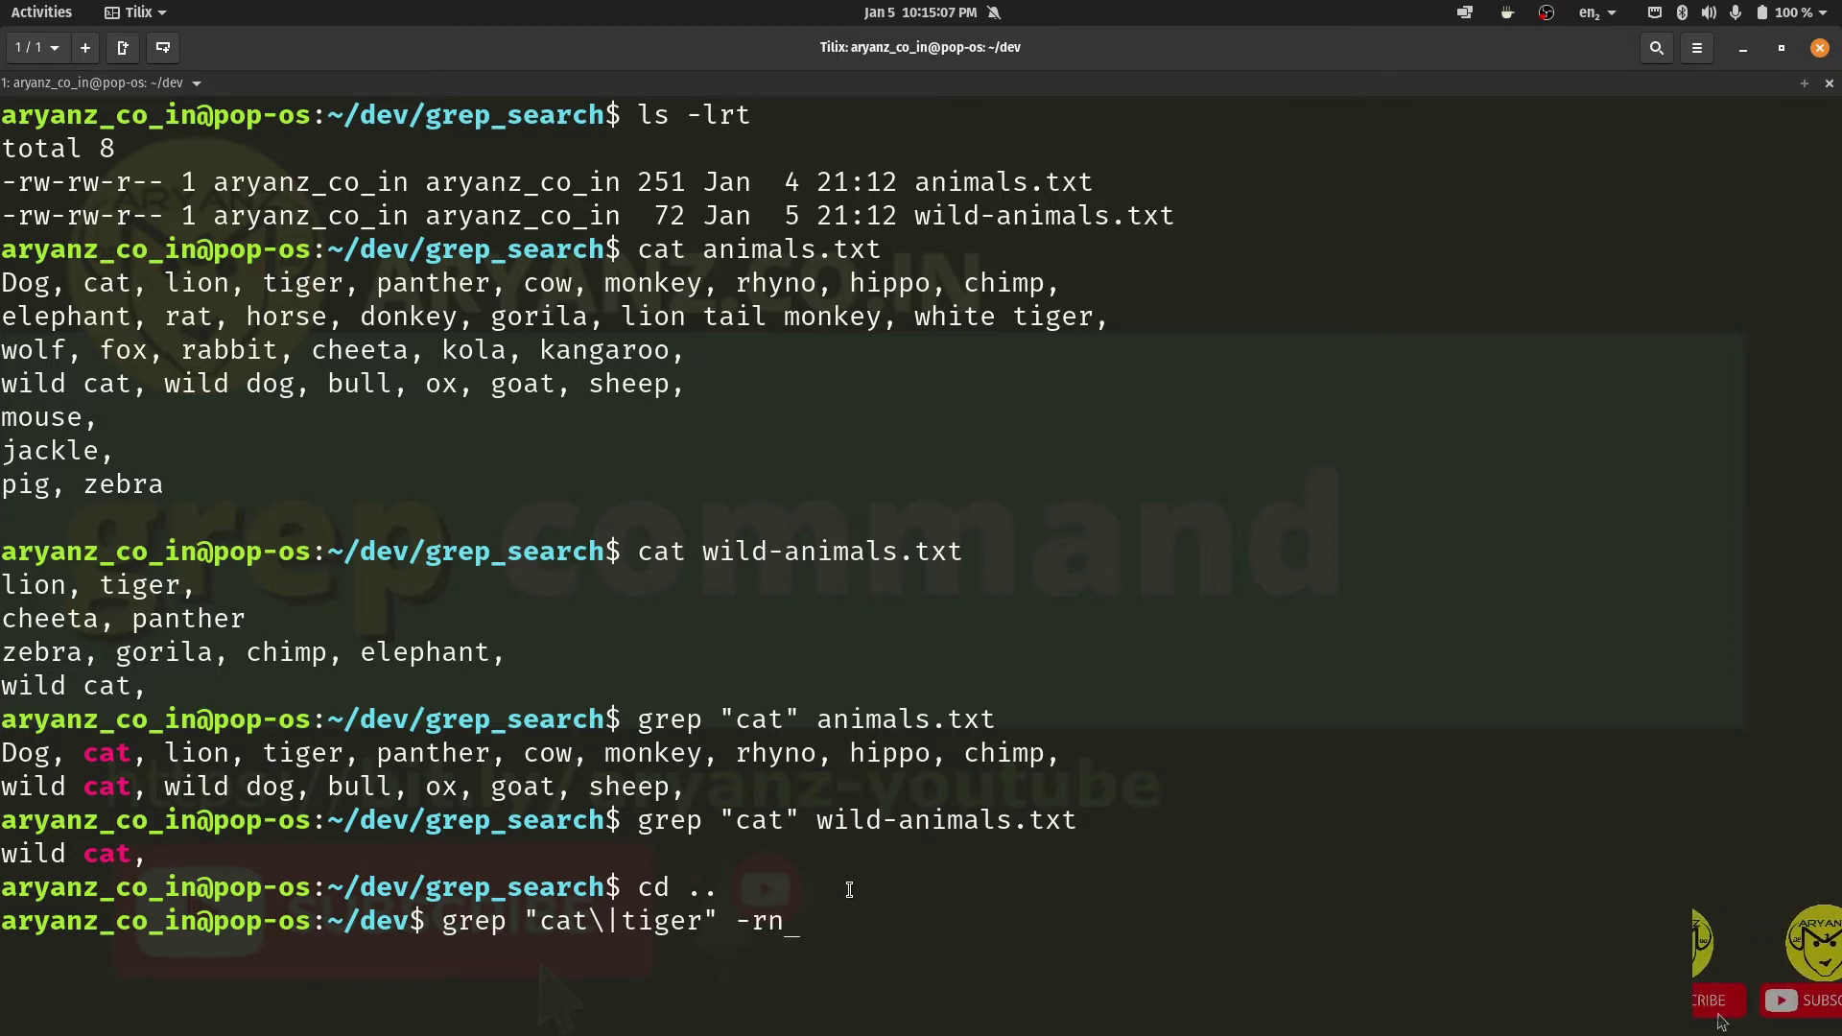
key("alt+Tab")
left_click(720, 595)
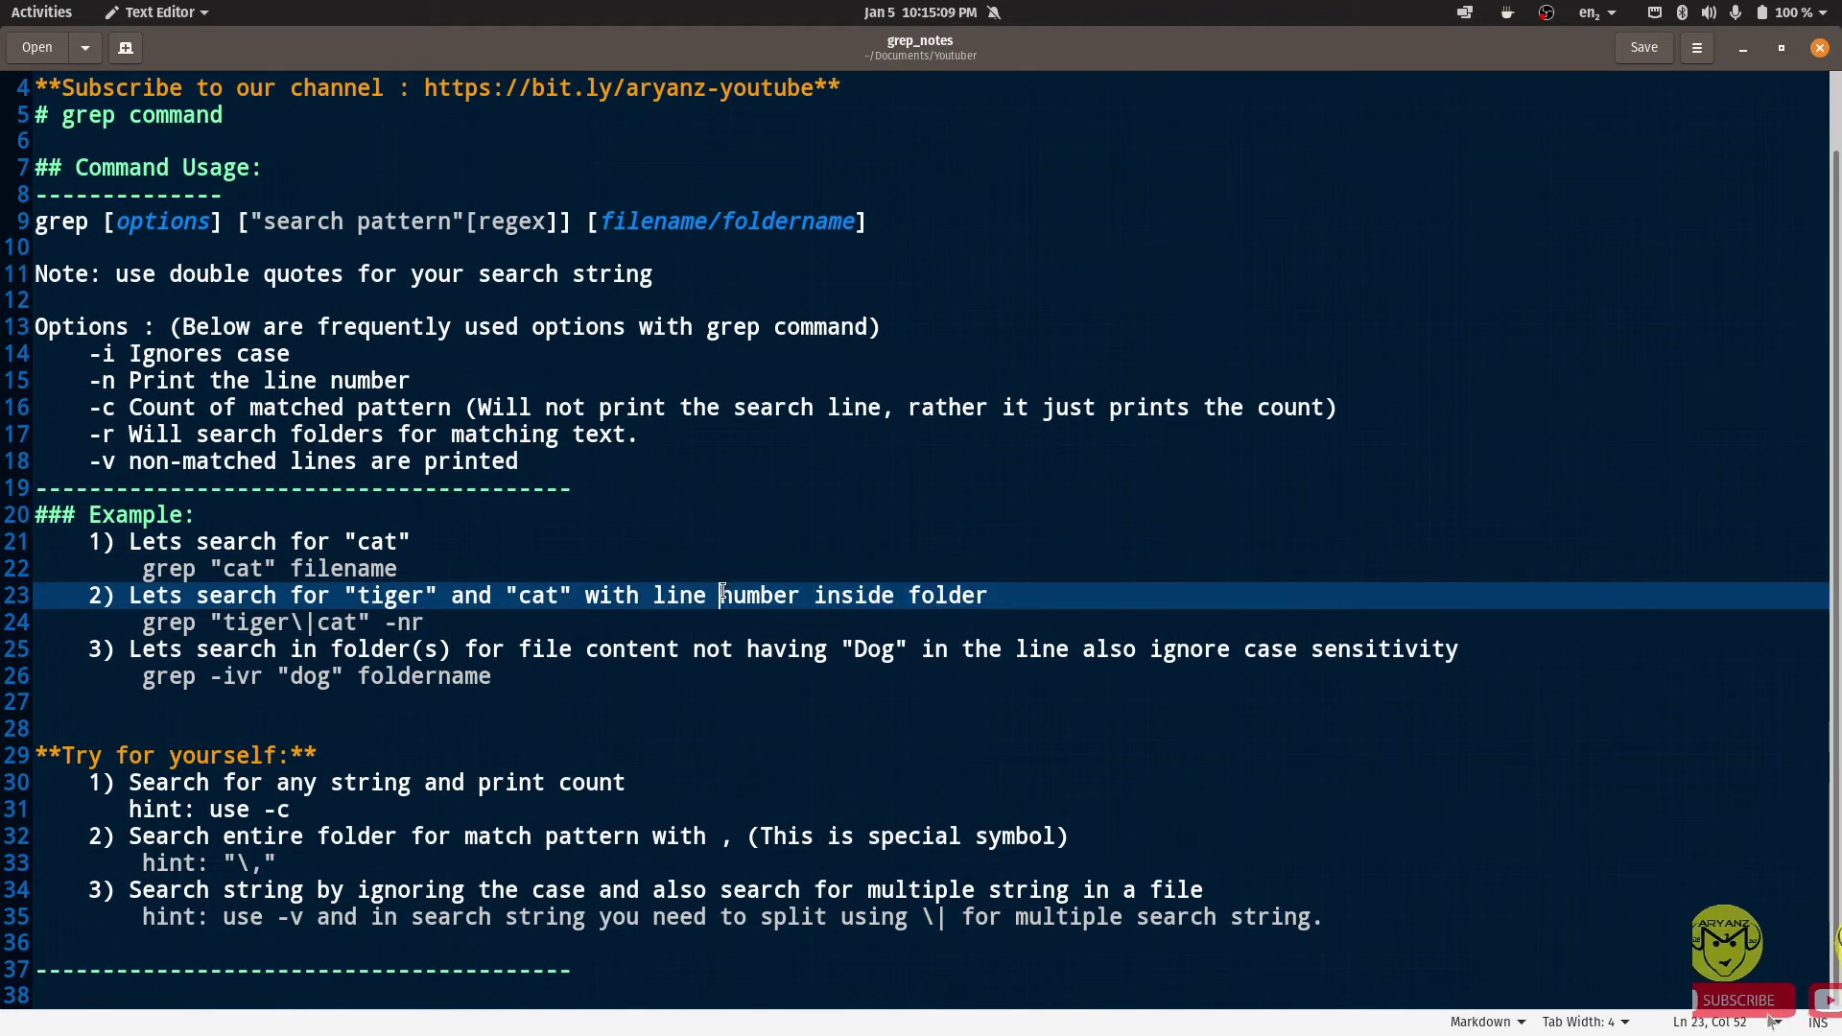
left_click(1008, 595)
key("alt+Tab")
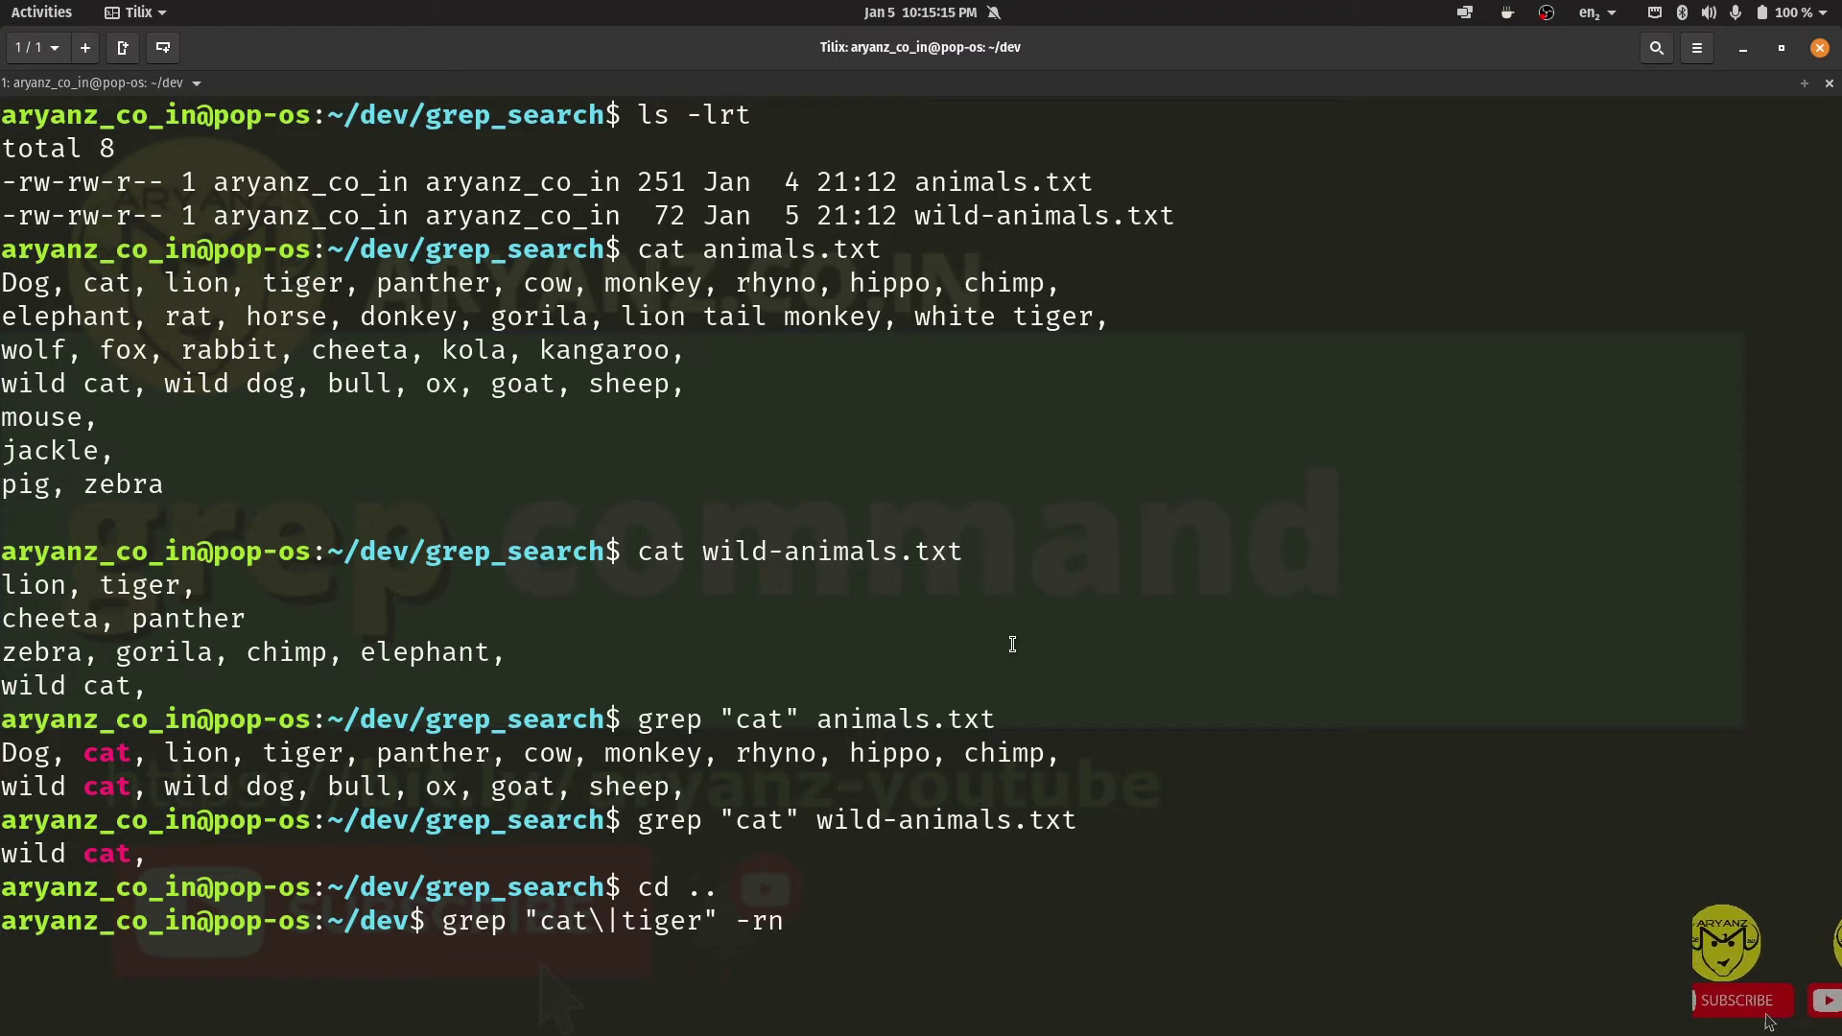
type("gre")
key("Tab")
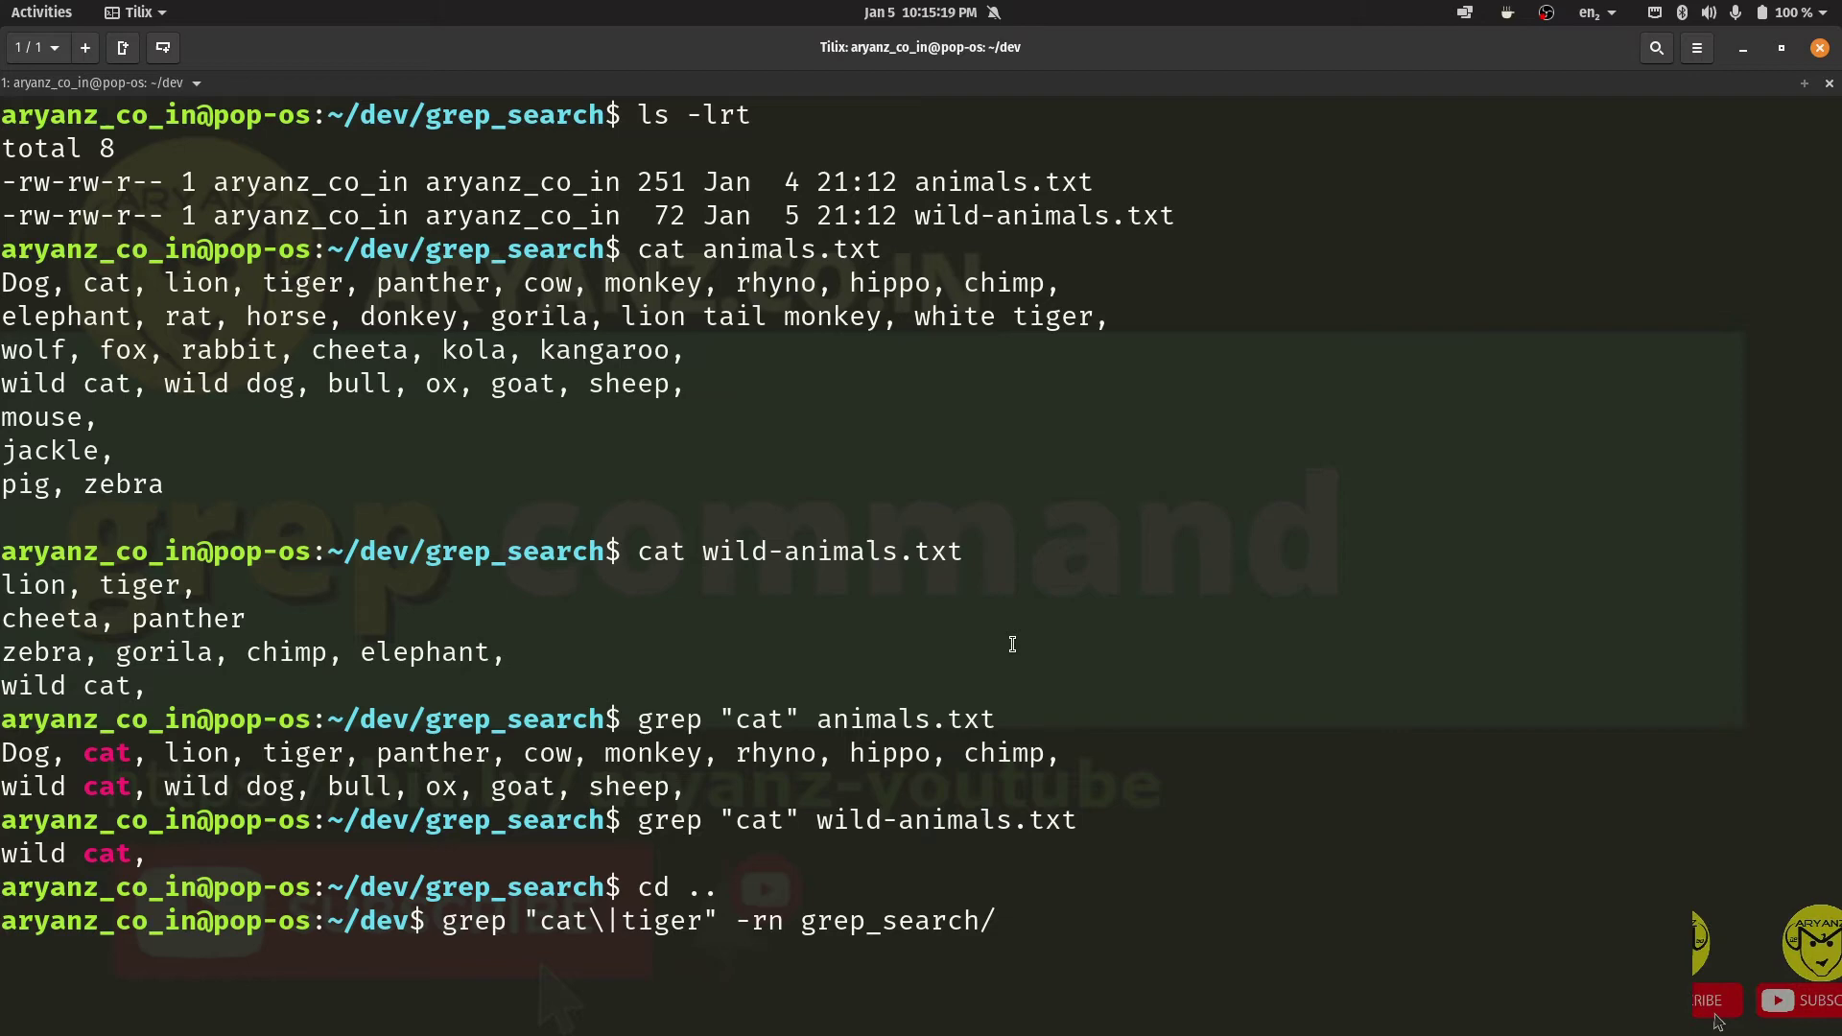
Run the recursive cat-or-tiger search and pick out the file name and line number of the first result.
key("Return")
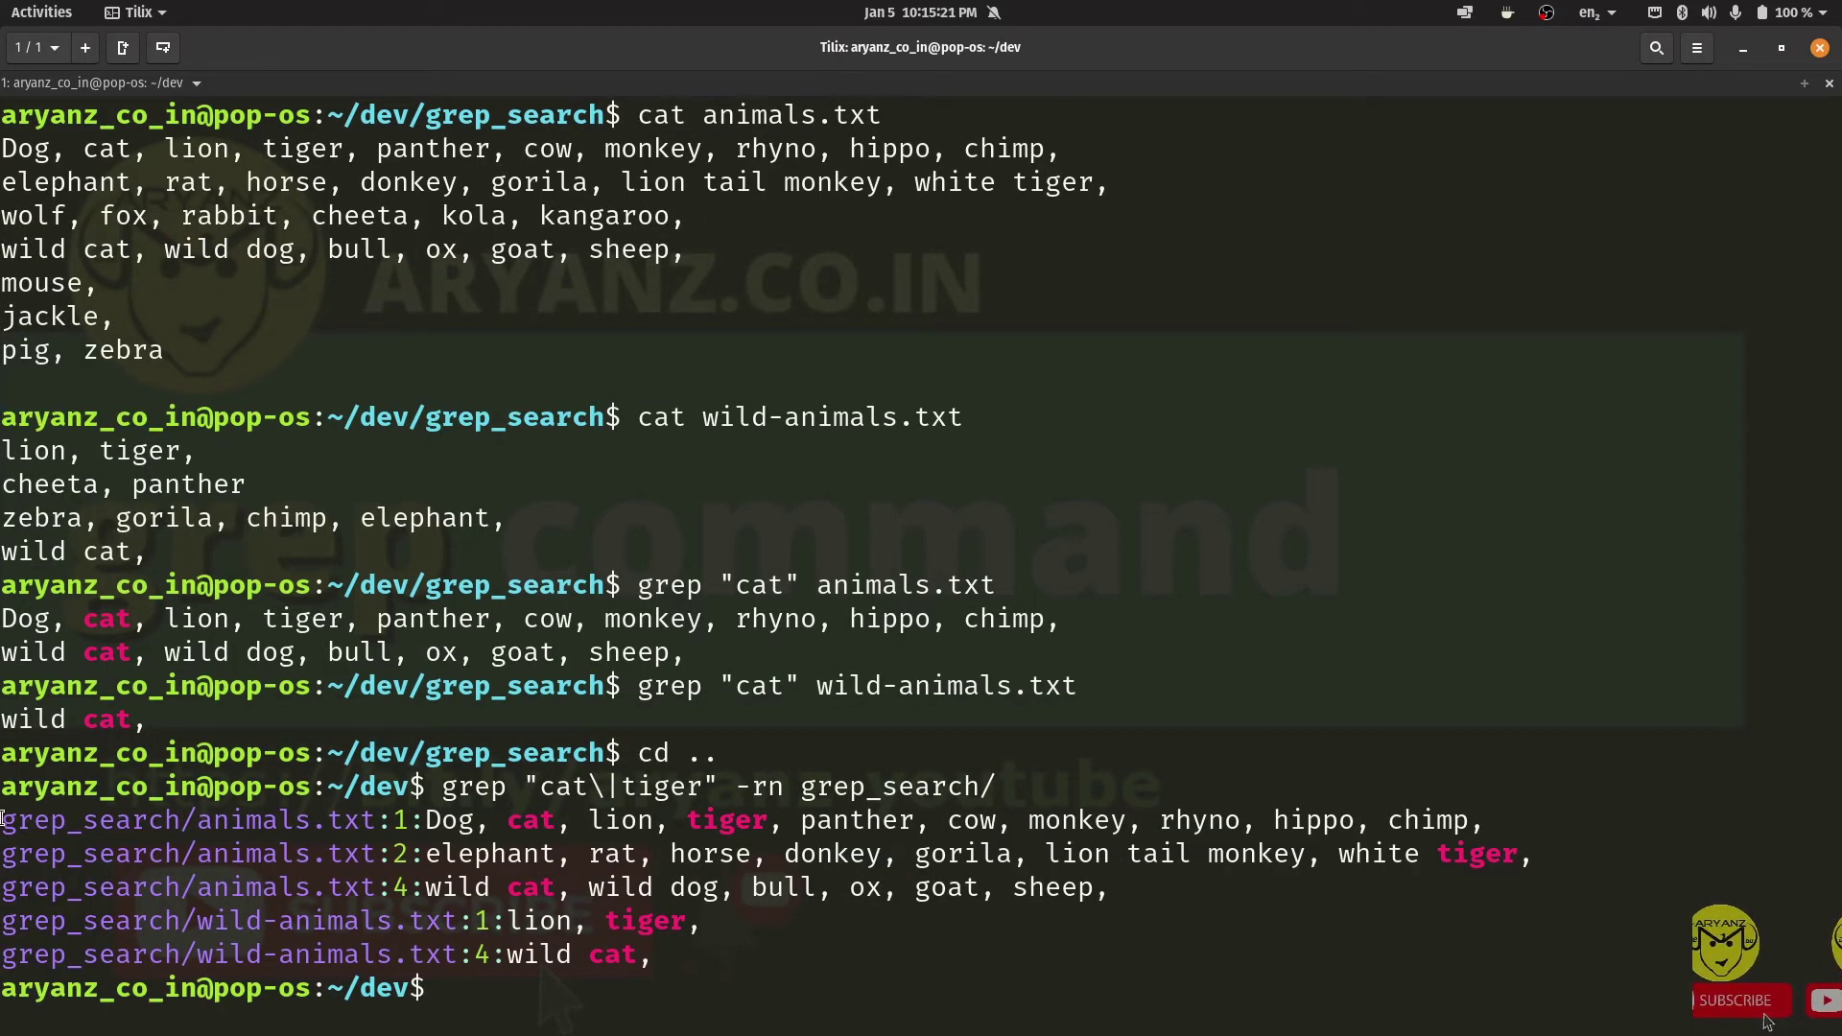
left_click_drag(4, 821, 378, 817)
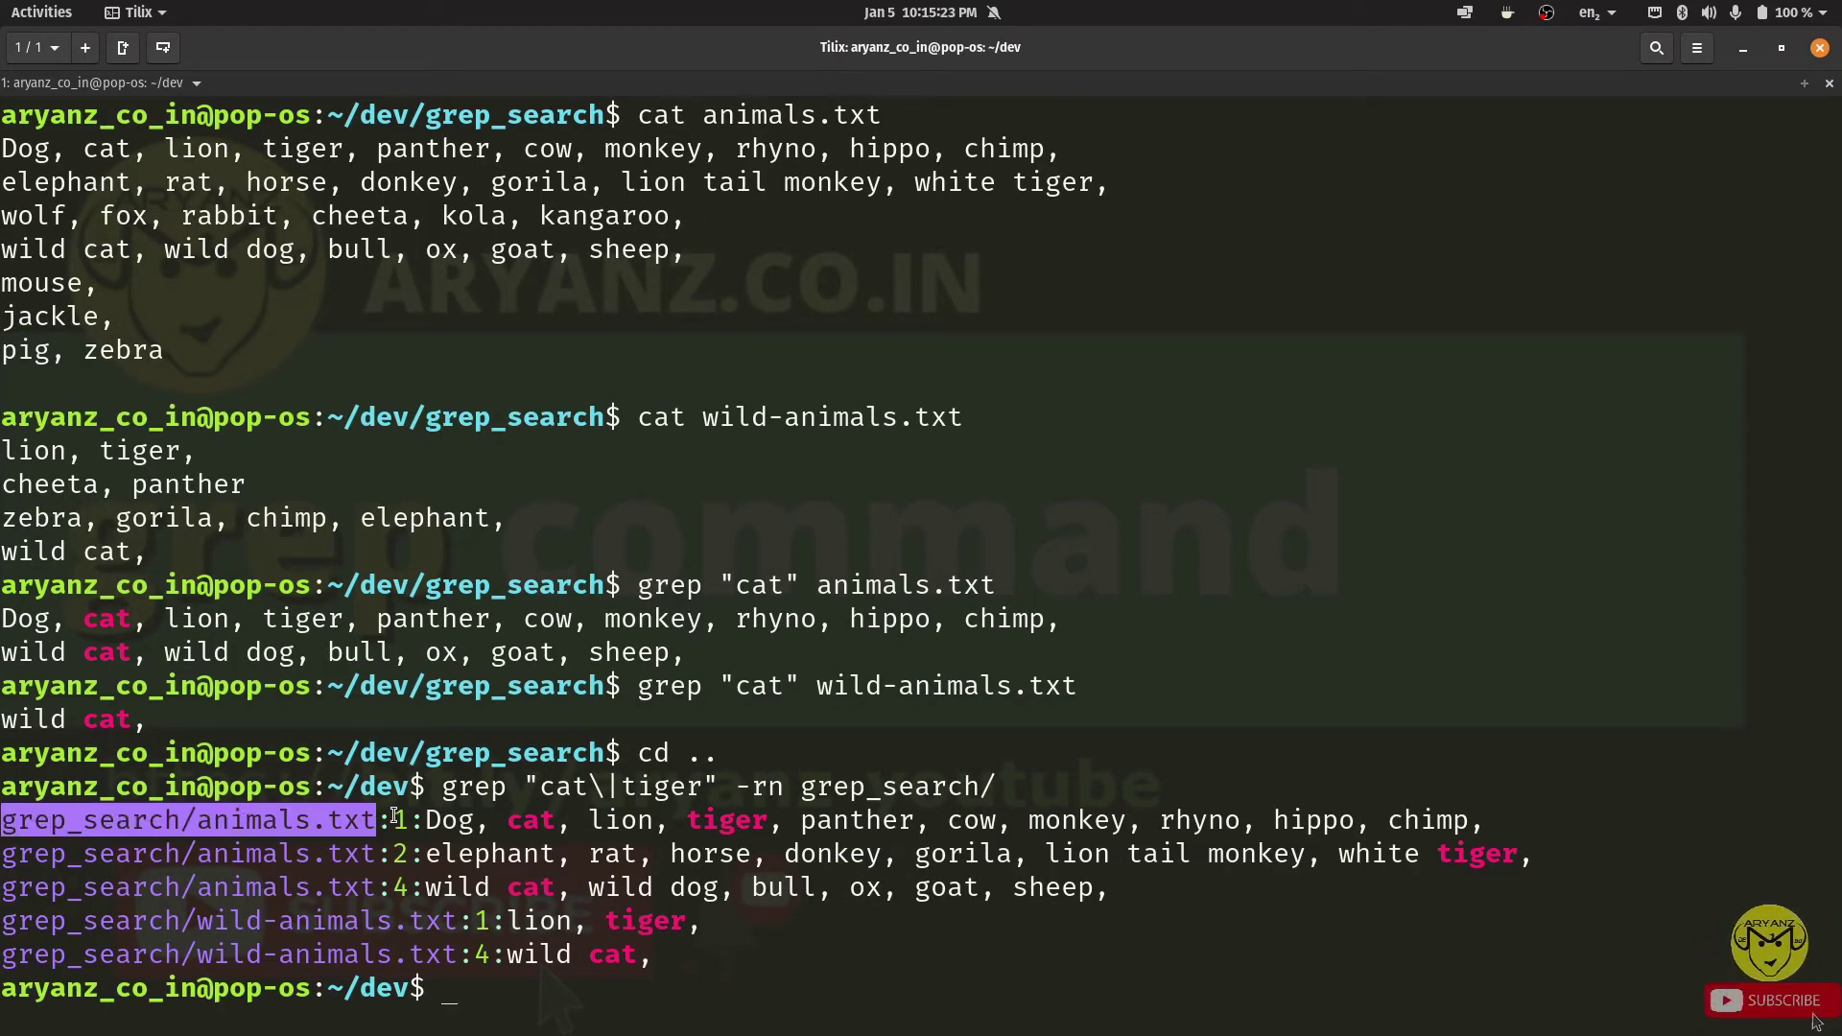
left_click_drag(416, 821, 392, 821)
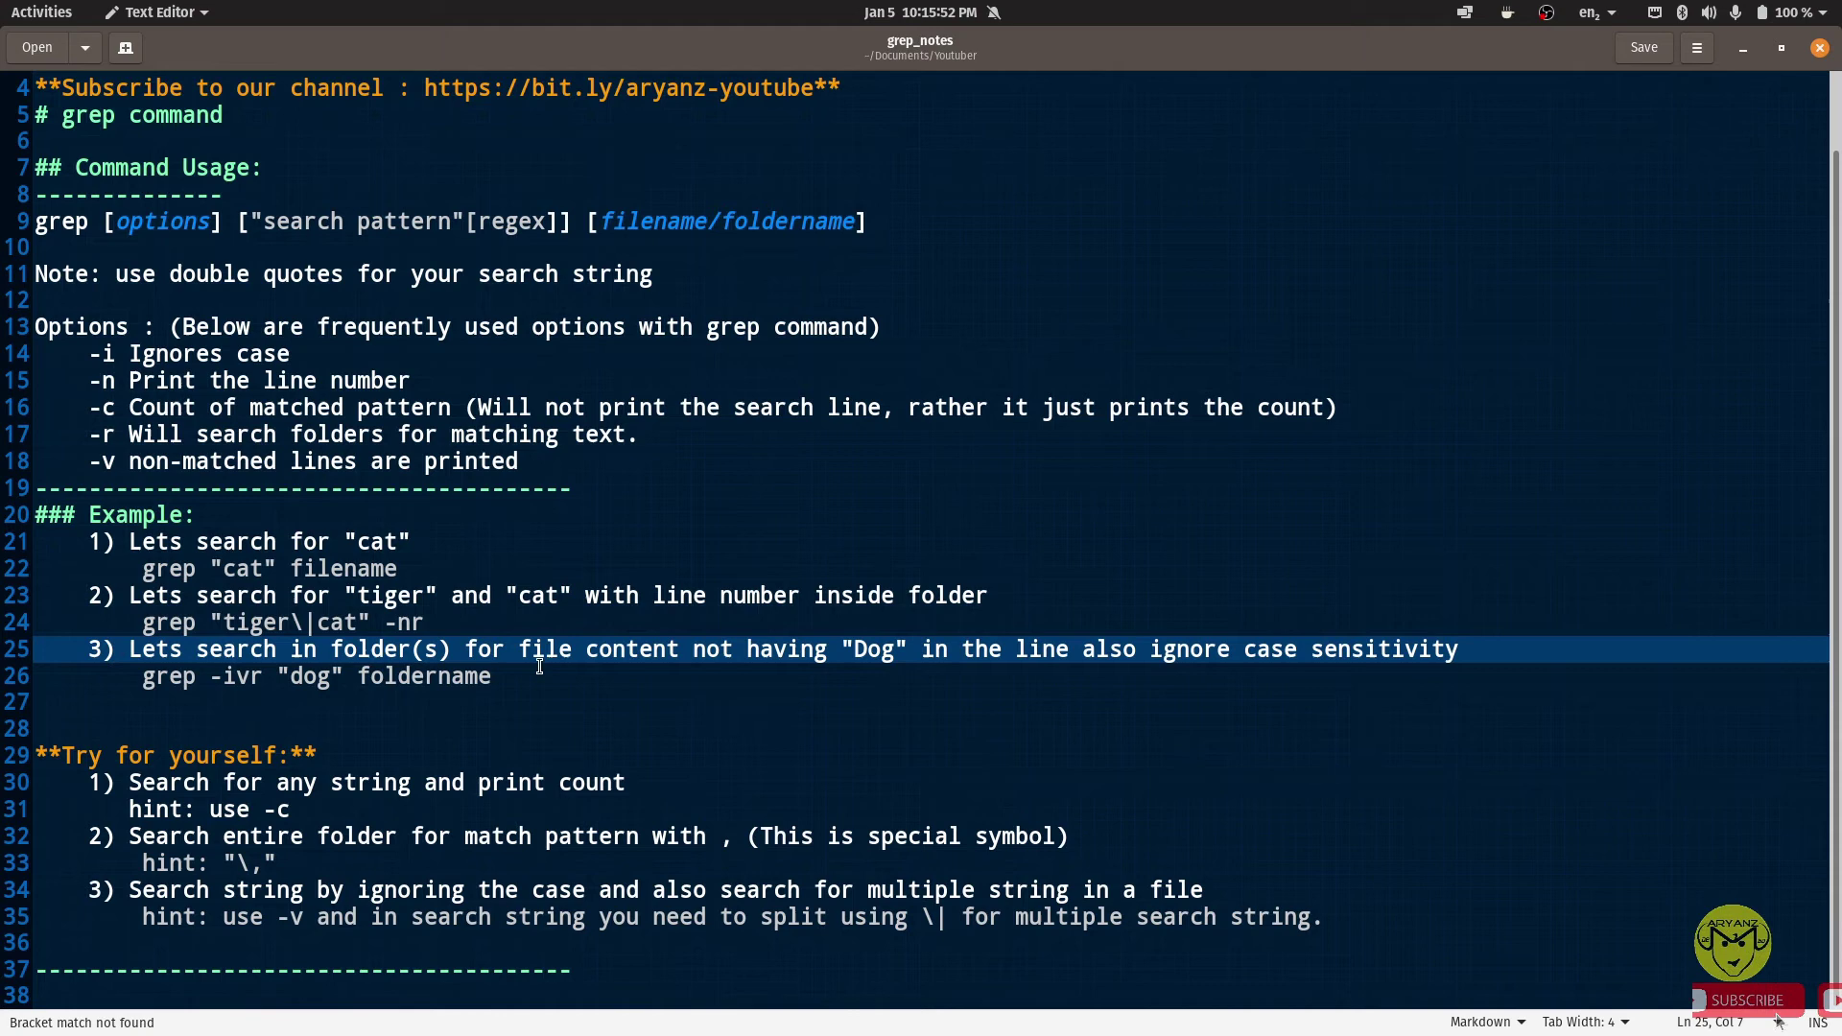
Mark the third example in the notes, select the quoted "Dog", and return to the terminal.
triple_click(539, 666)
left_click(604, 650)
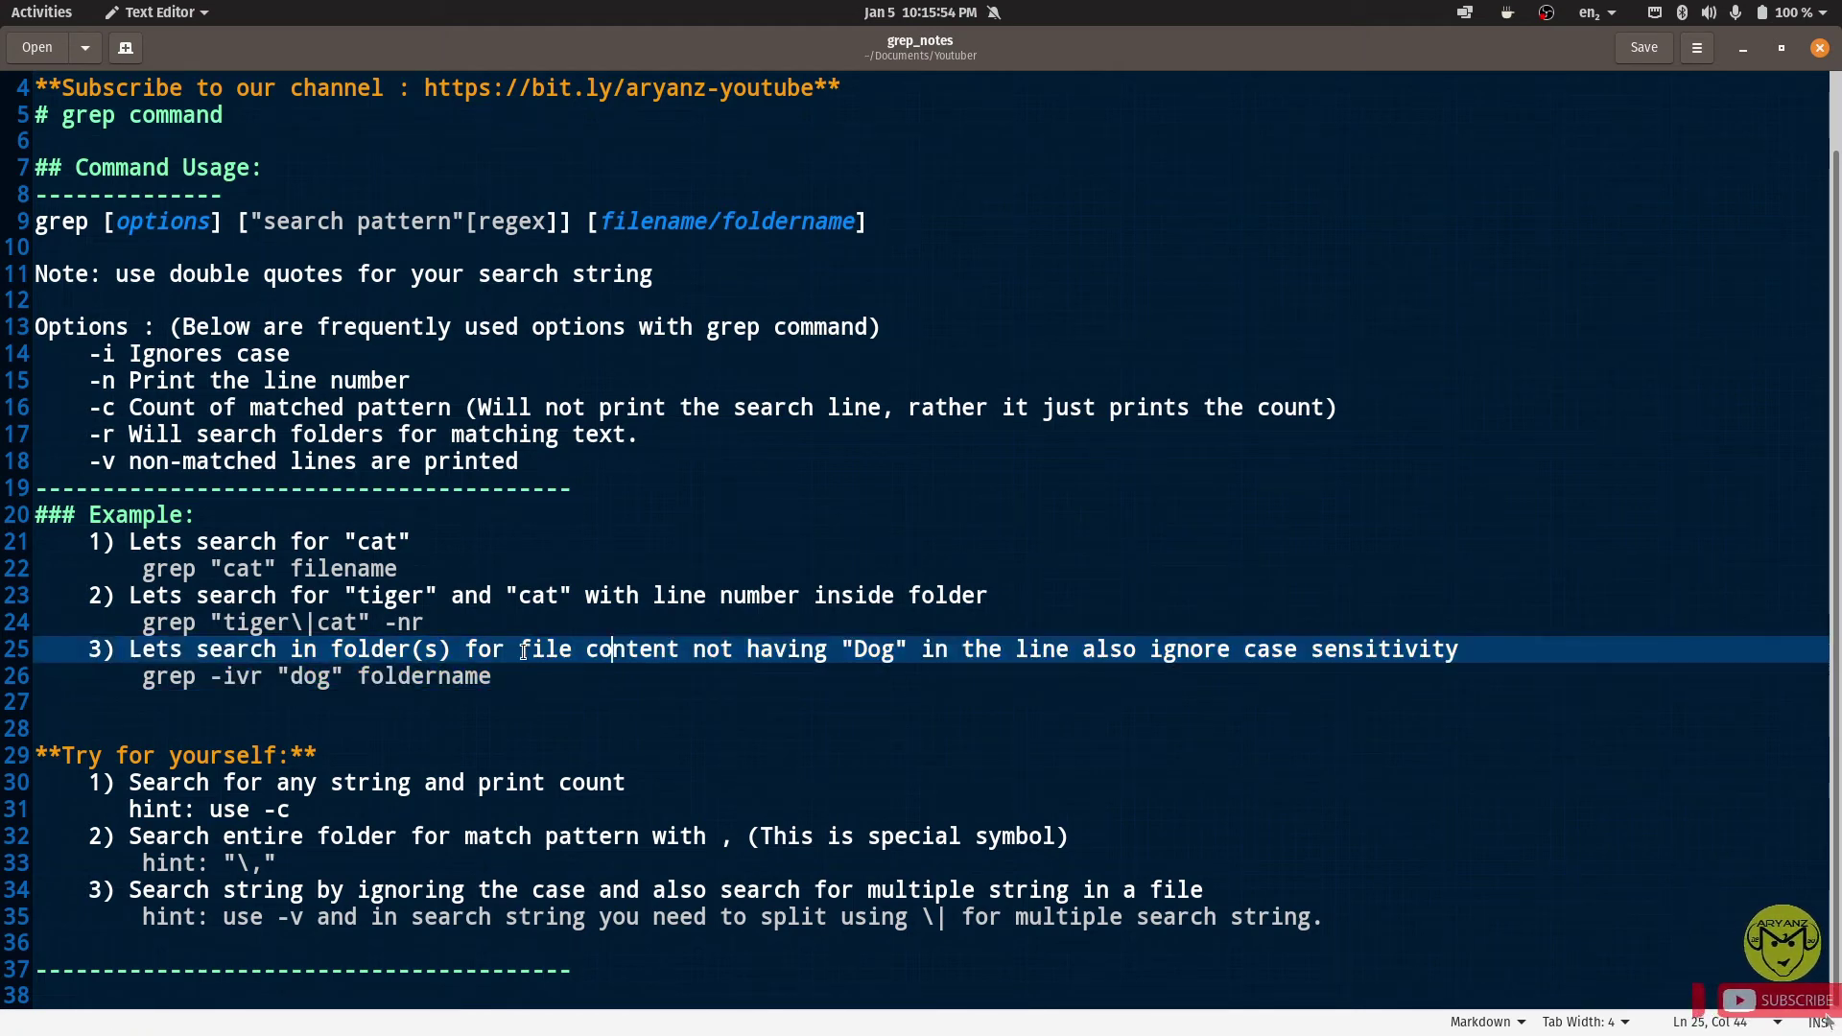
key("Right")
key("Right")
key("Right")
key("Right")
key("Right")
key("Right")
key("Right")
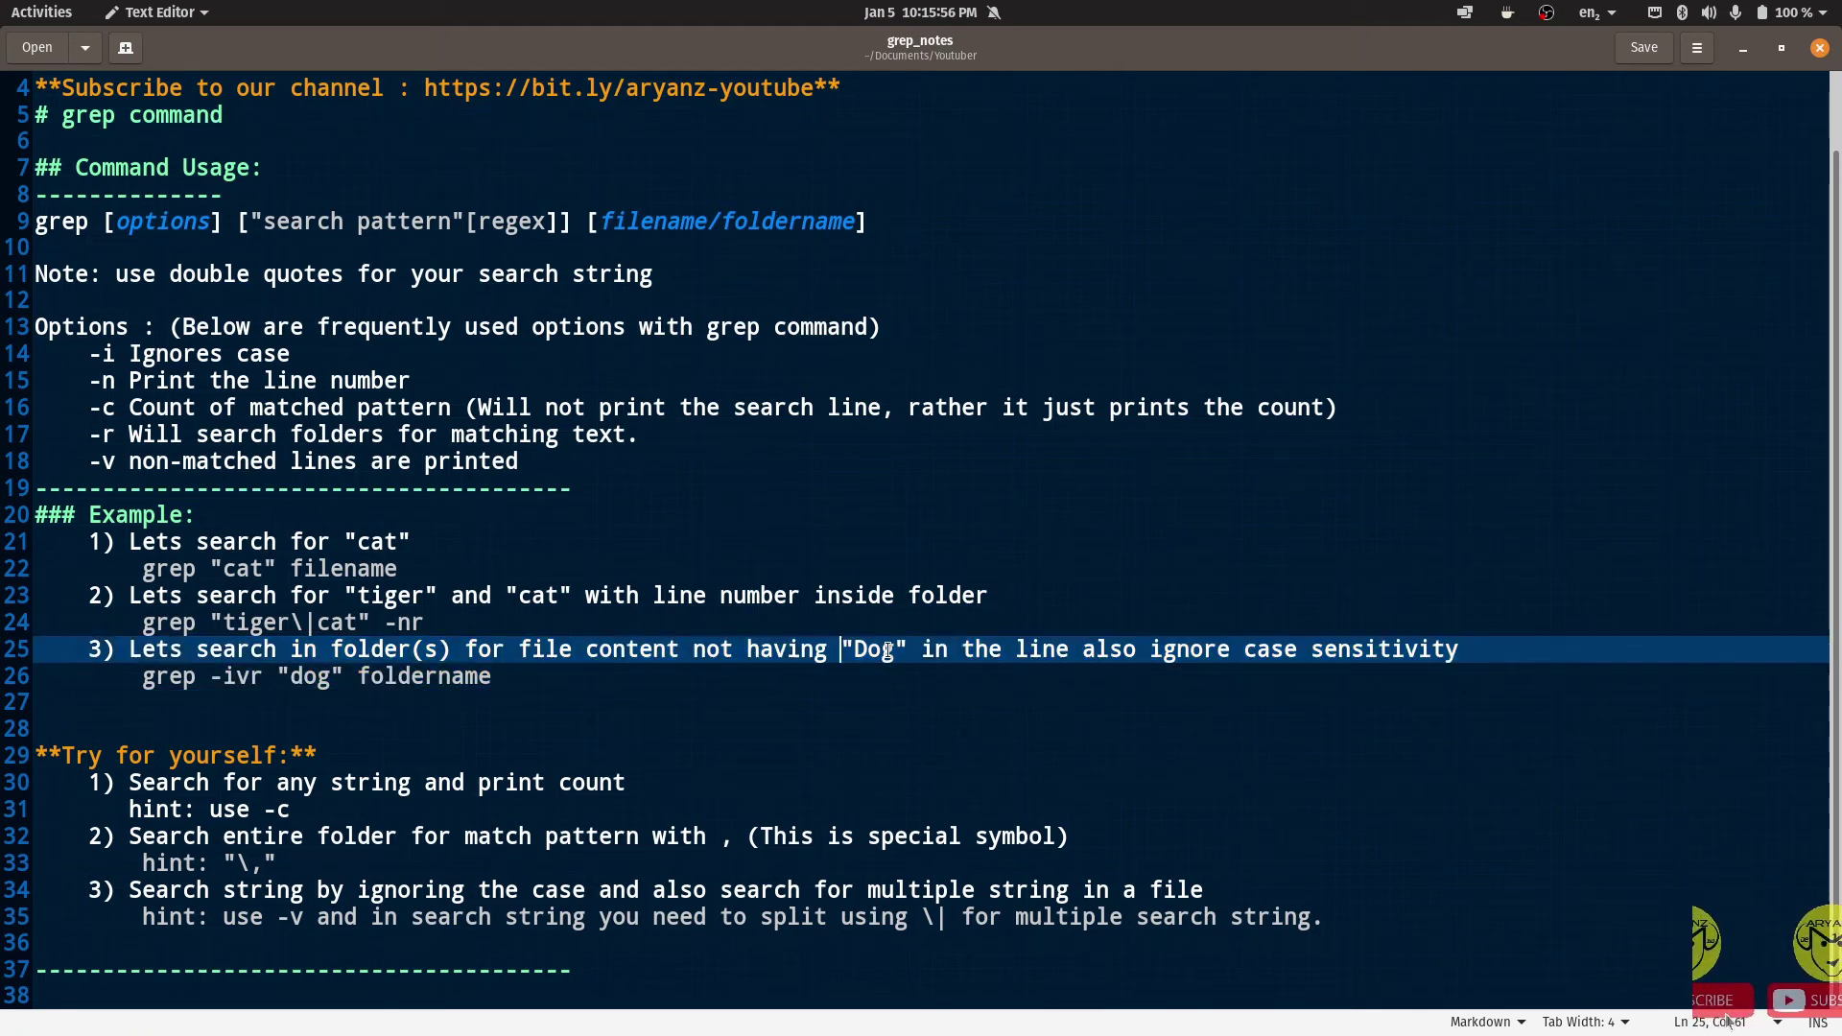
key("shift+Right")
key("shift+Right")
key("shift+Right")
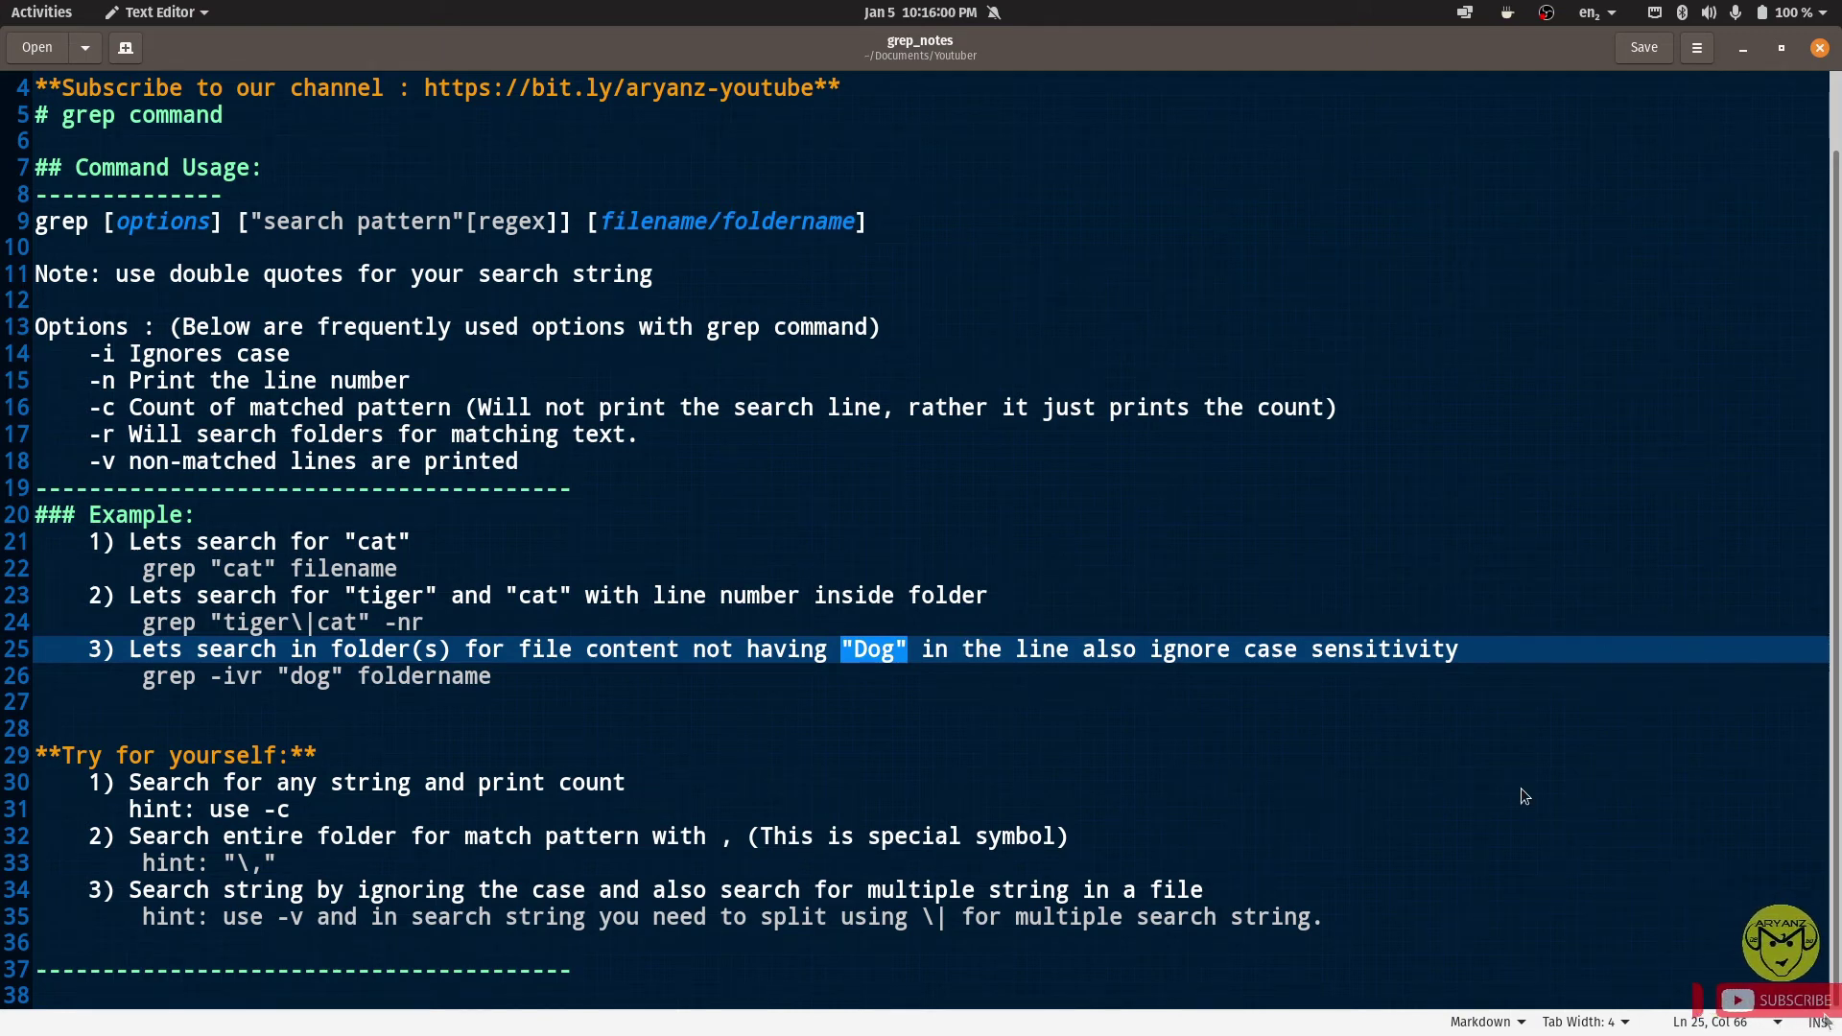
key("alt+Tab")
key("alt+Tab")
key("alt+Tab")
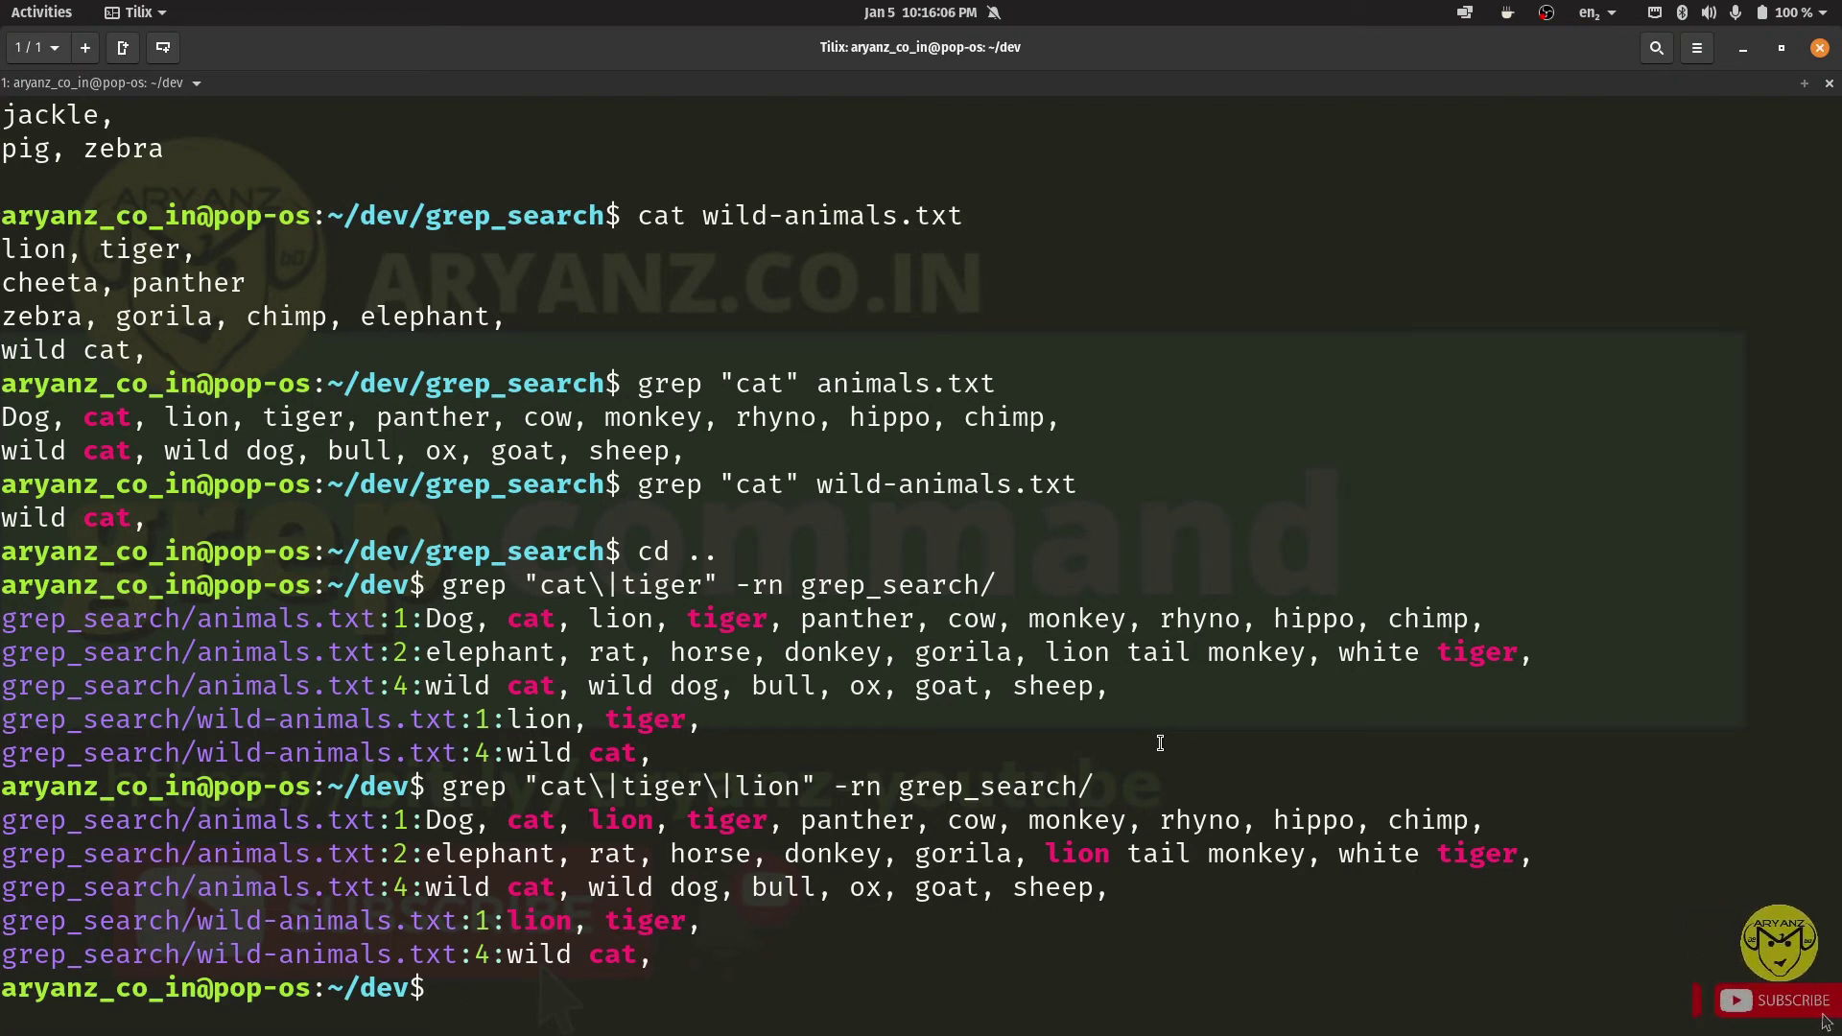
type("cd g")
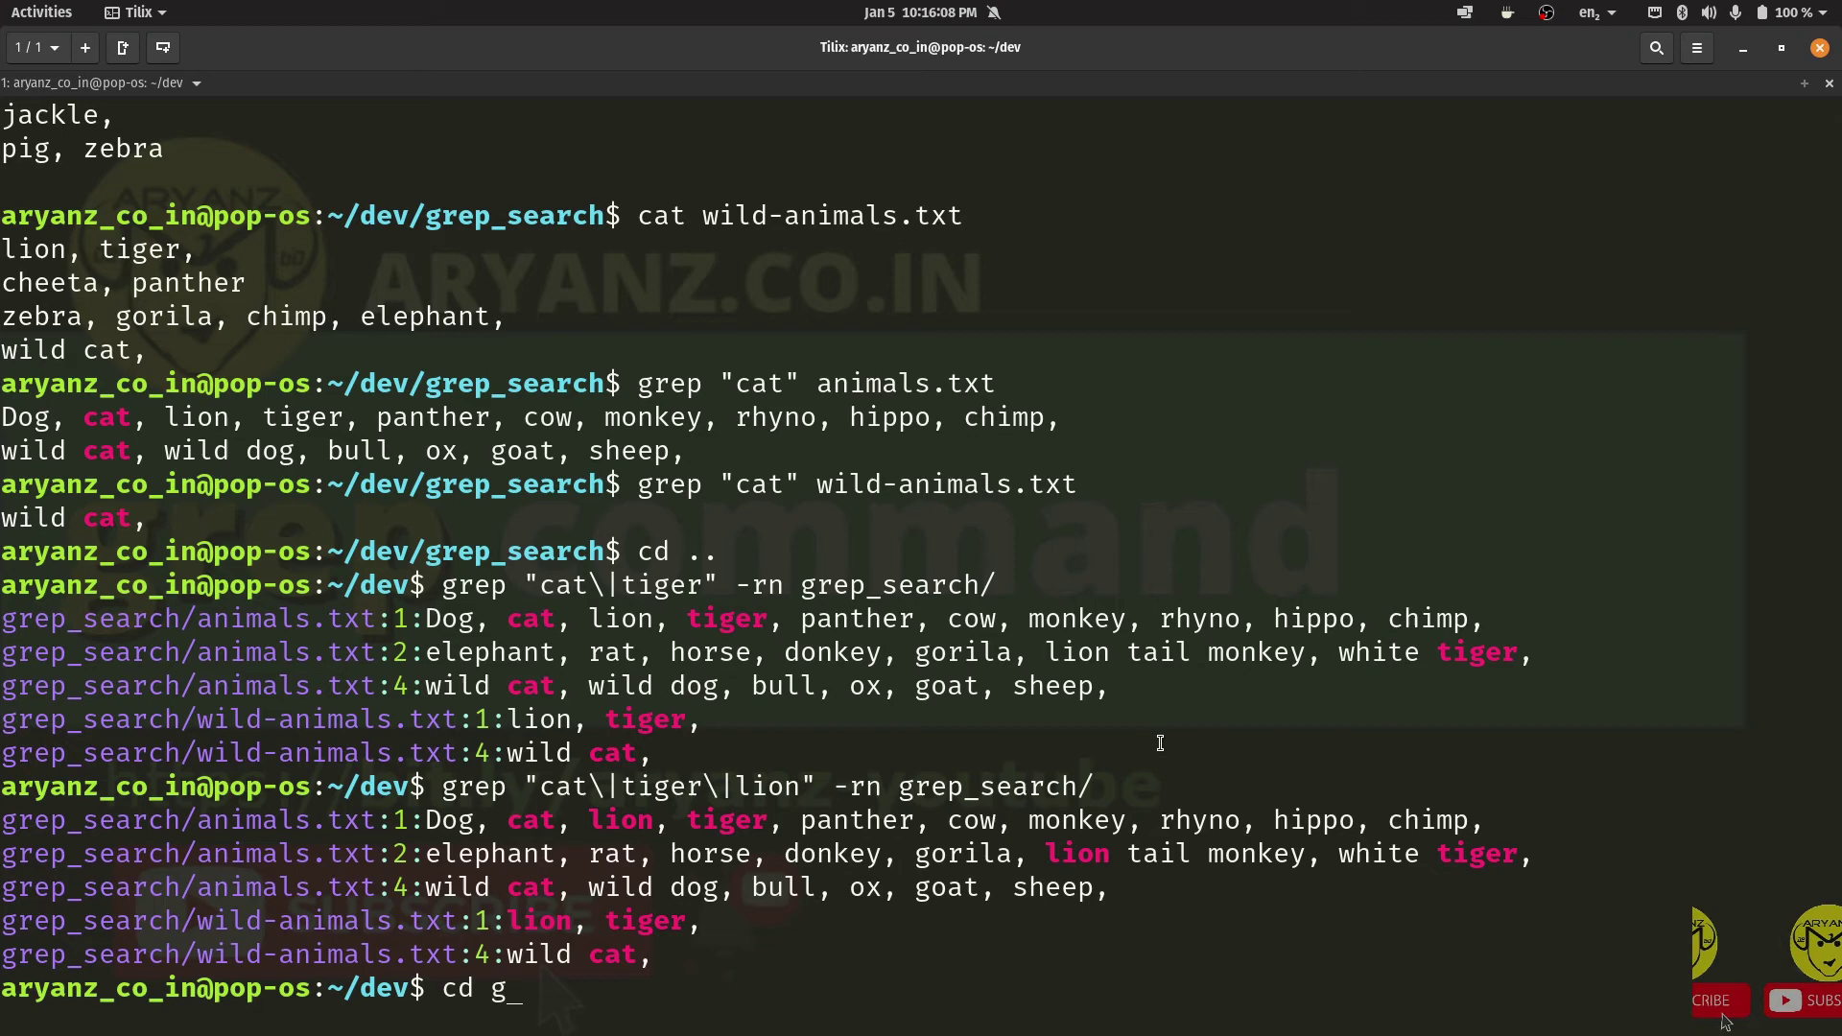
Enter grep_search, run a detailed listing and clear the screen.
key("Tab")
key("Return")
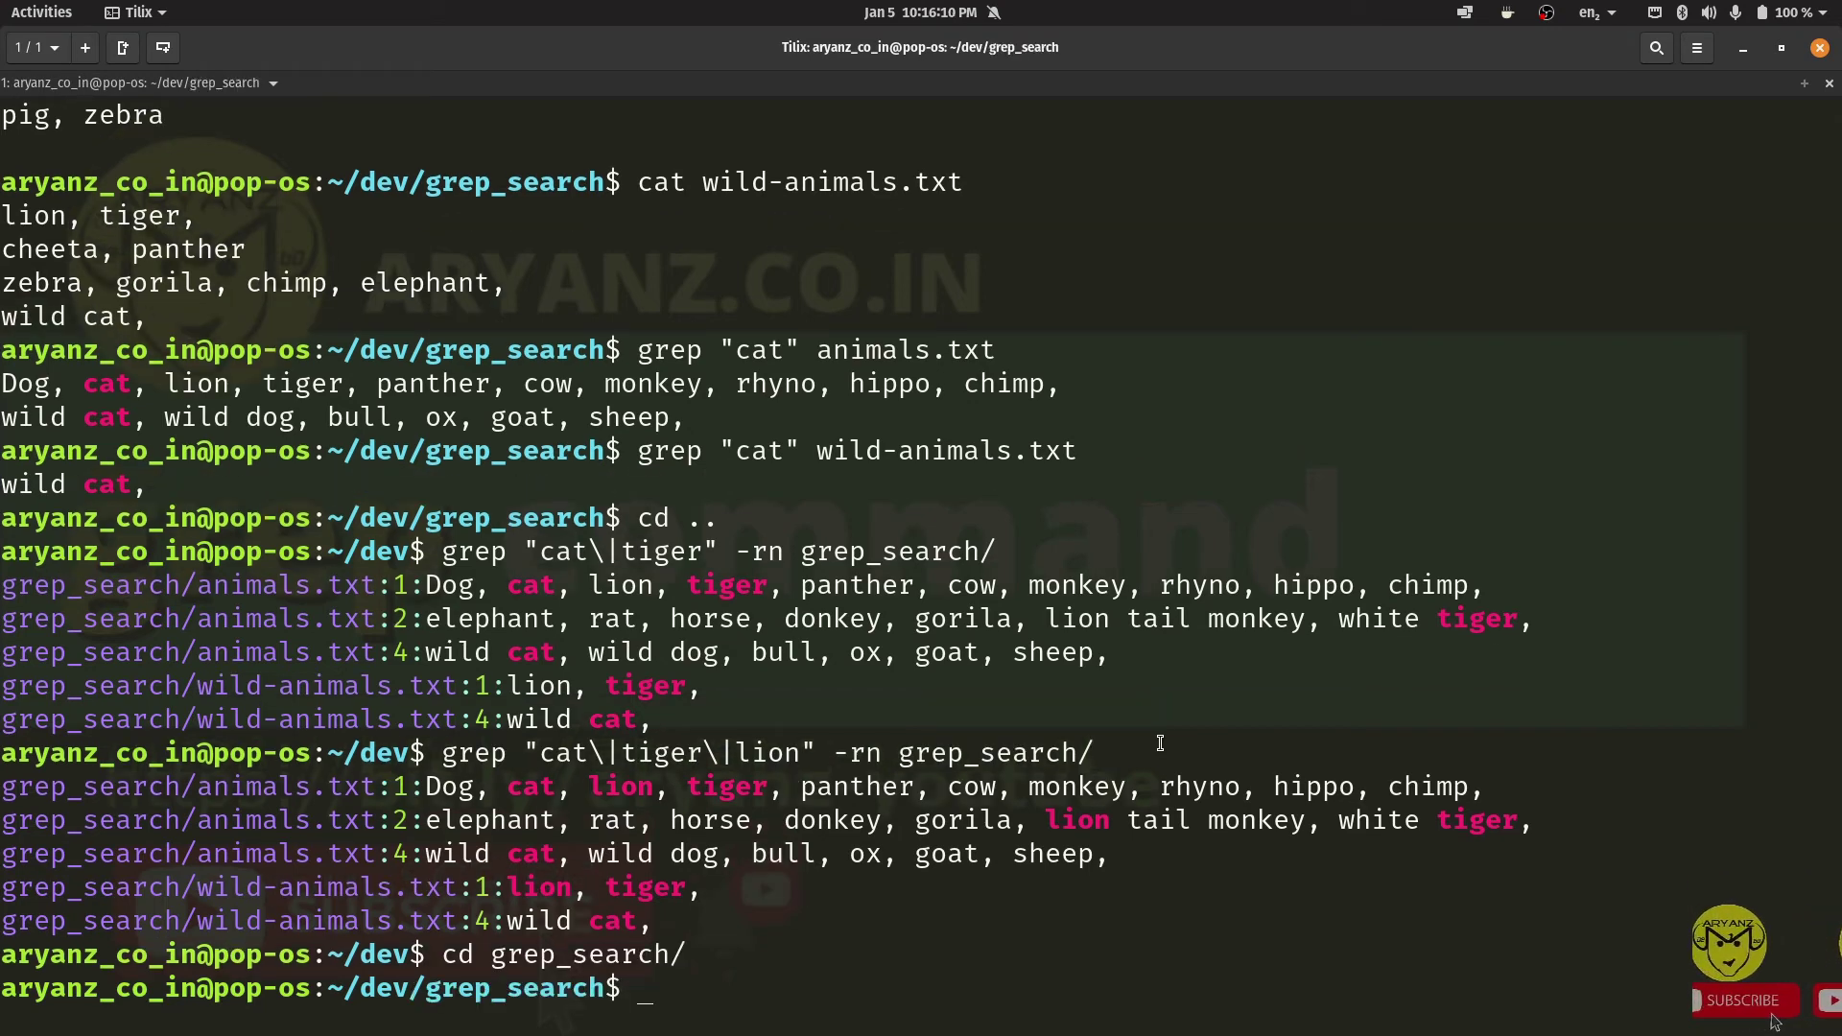
type("ls -l")
key("Return")
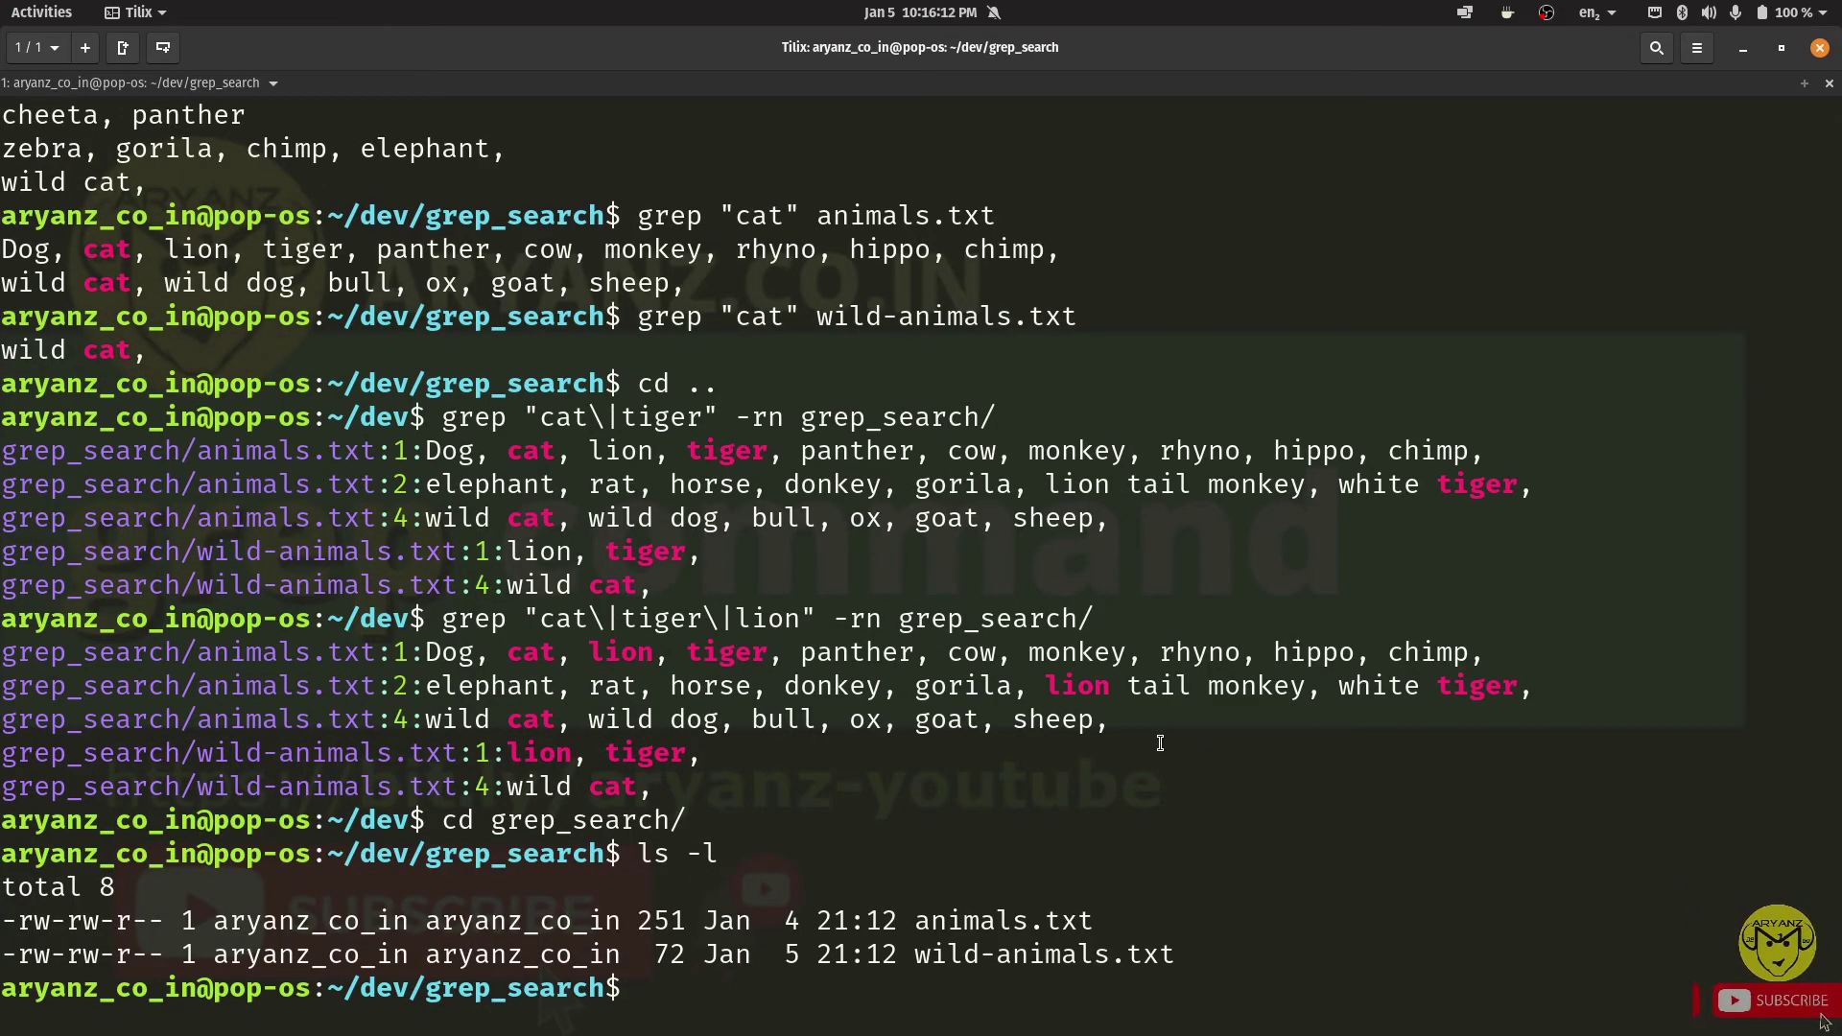
type("clear")
key("Return")
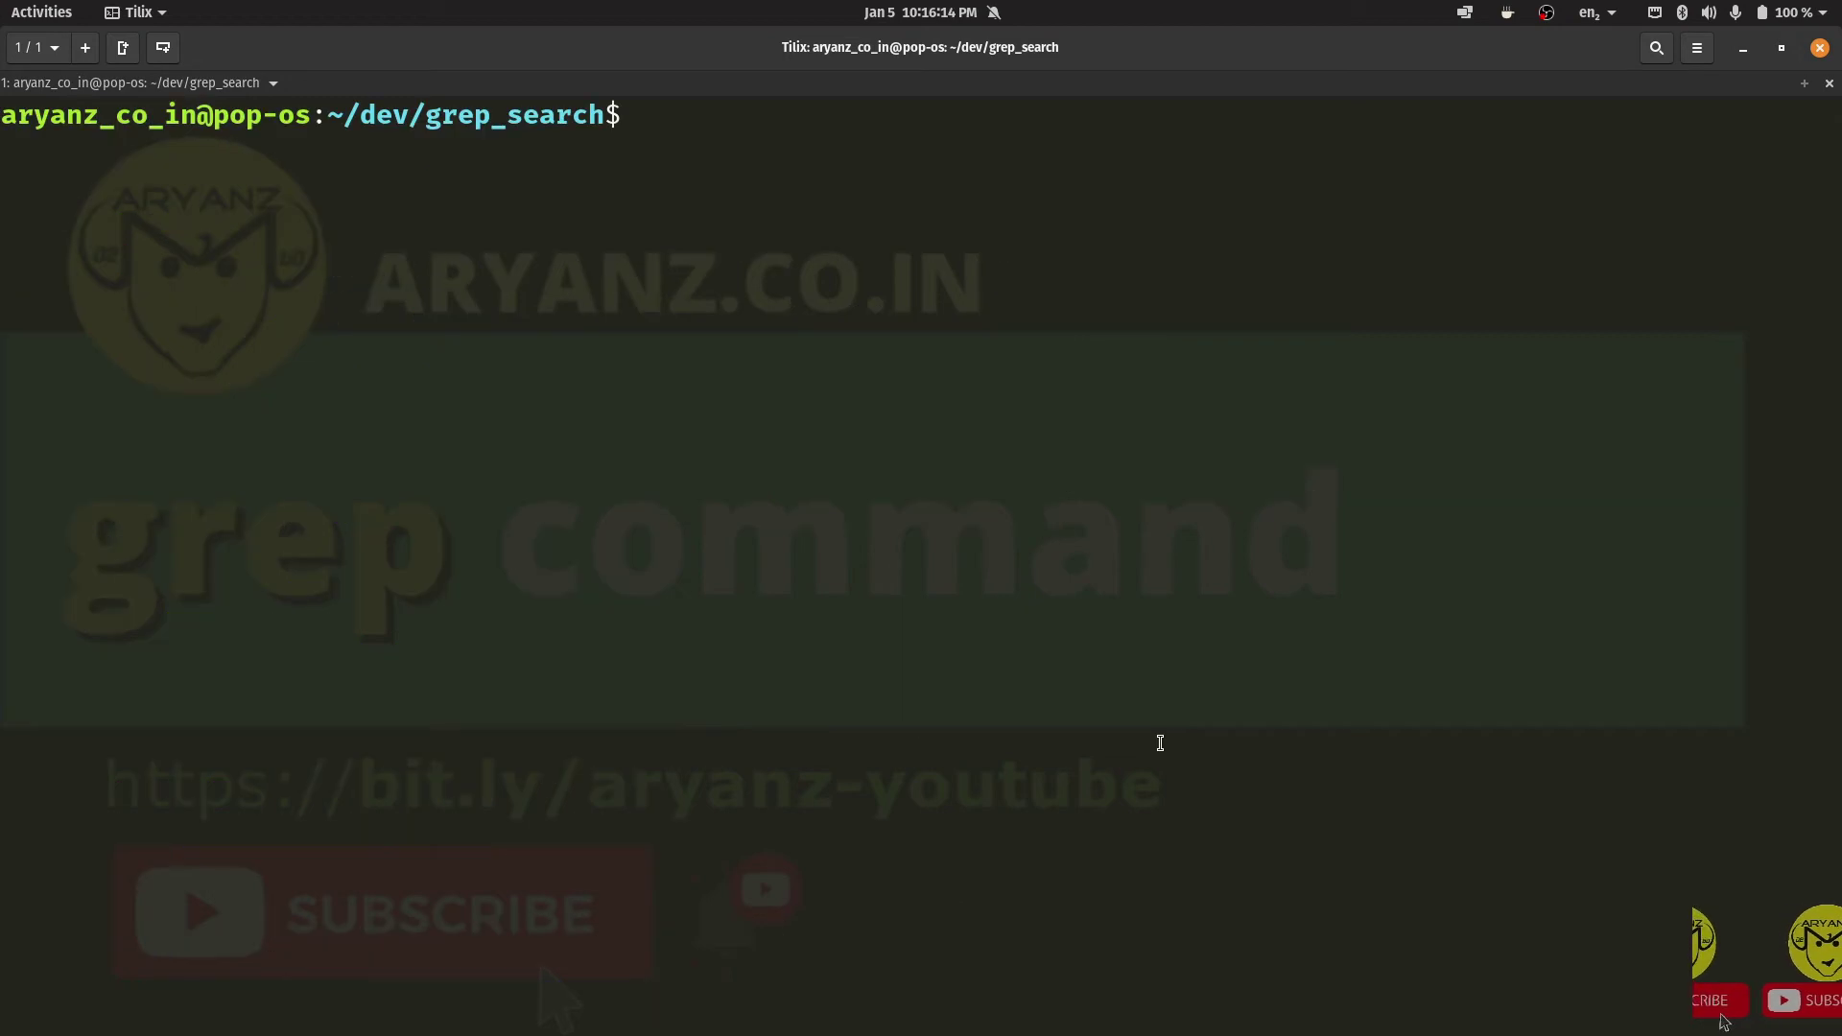
type("grep ")
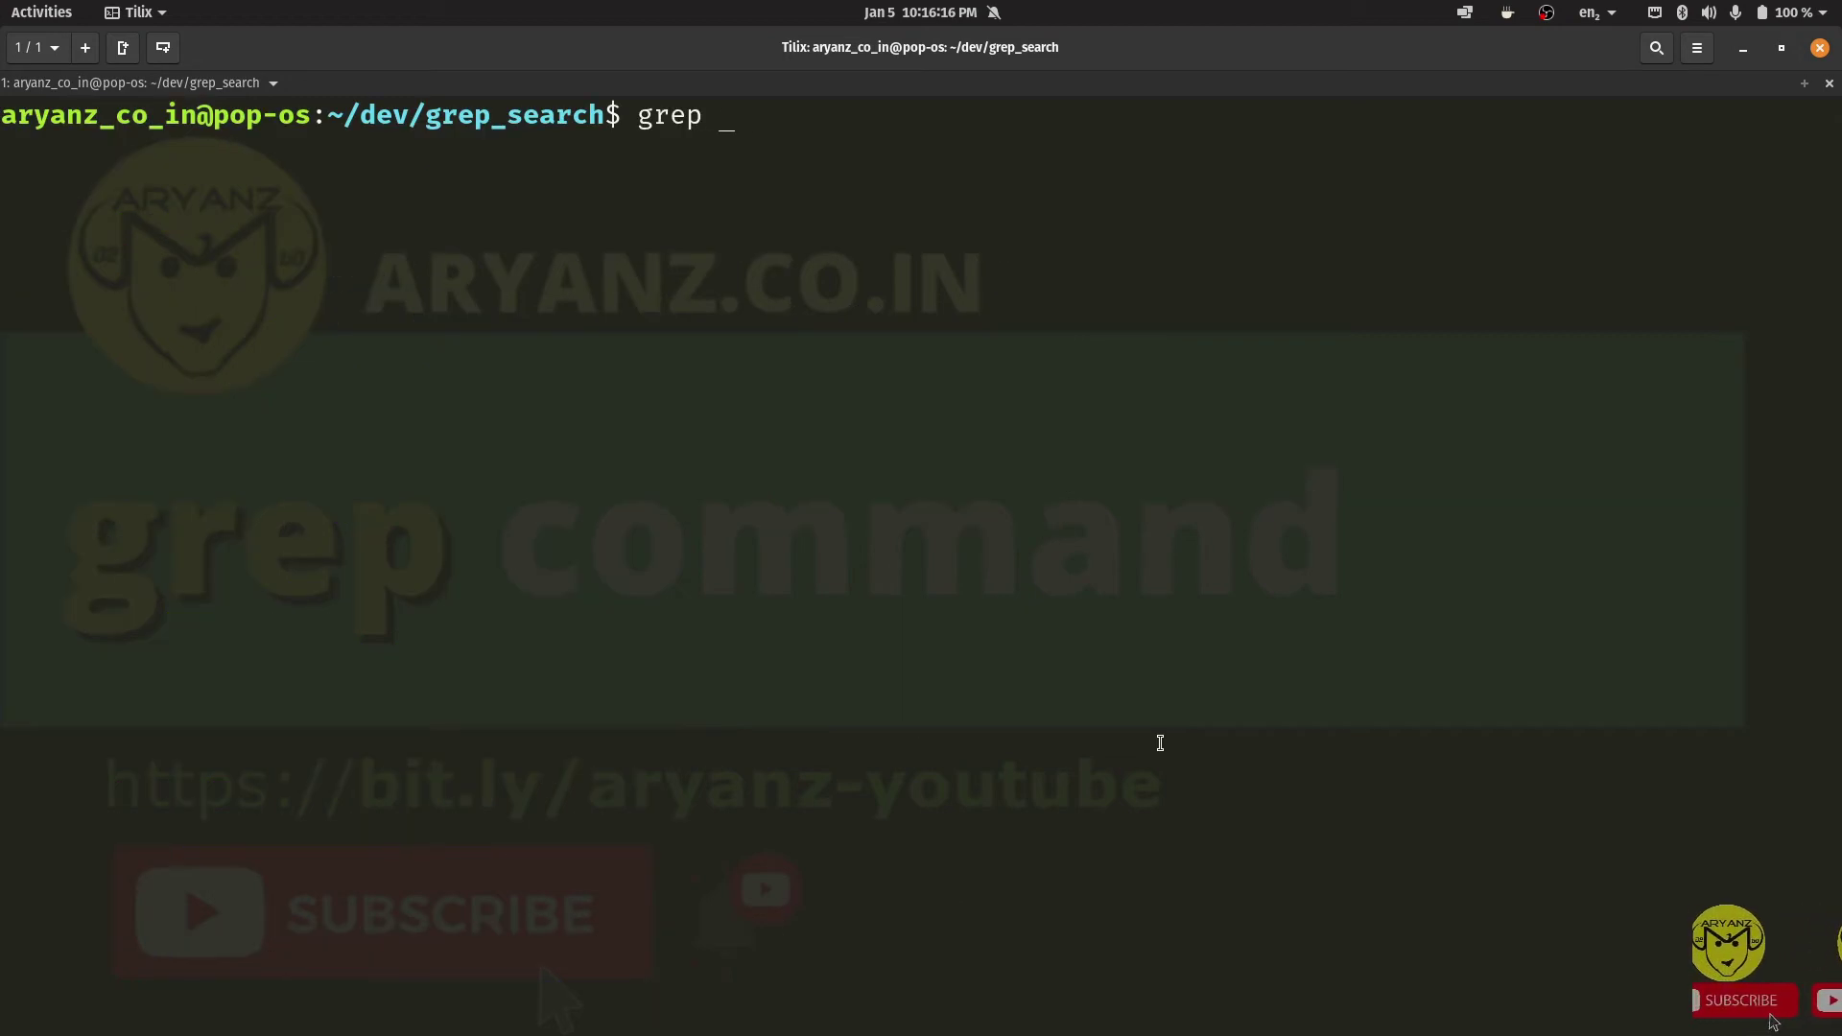
type("\"dog\" -i")
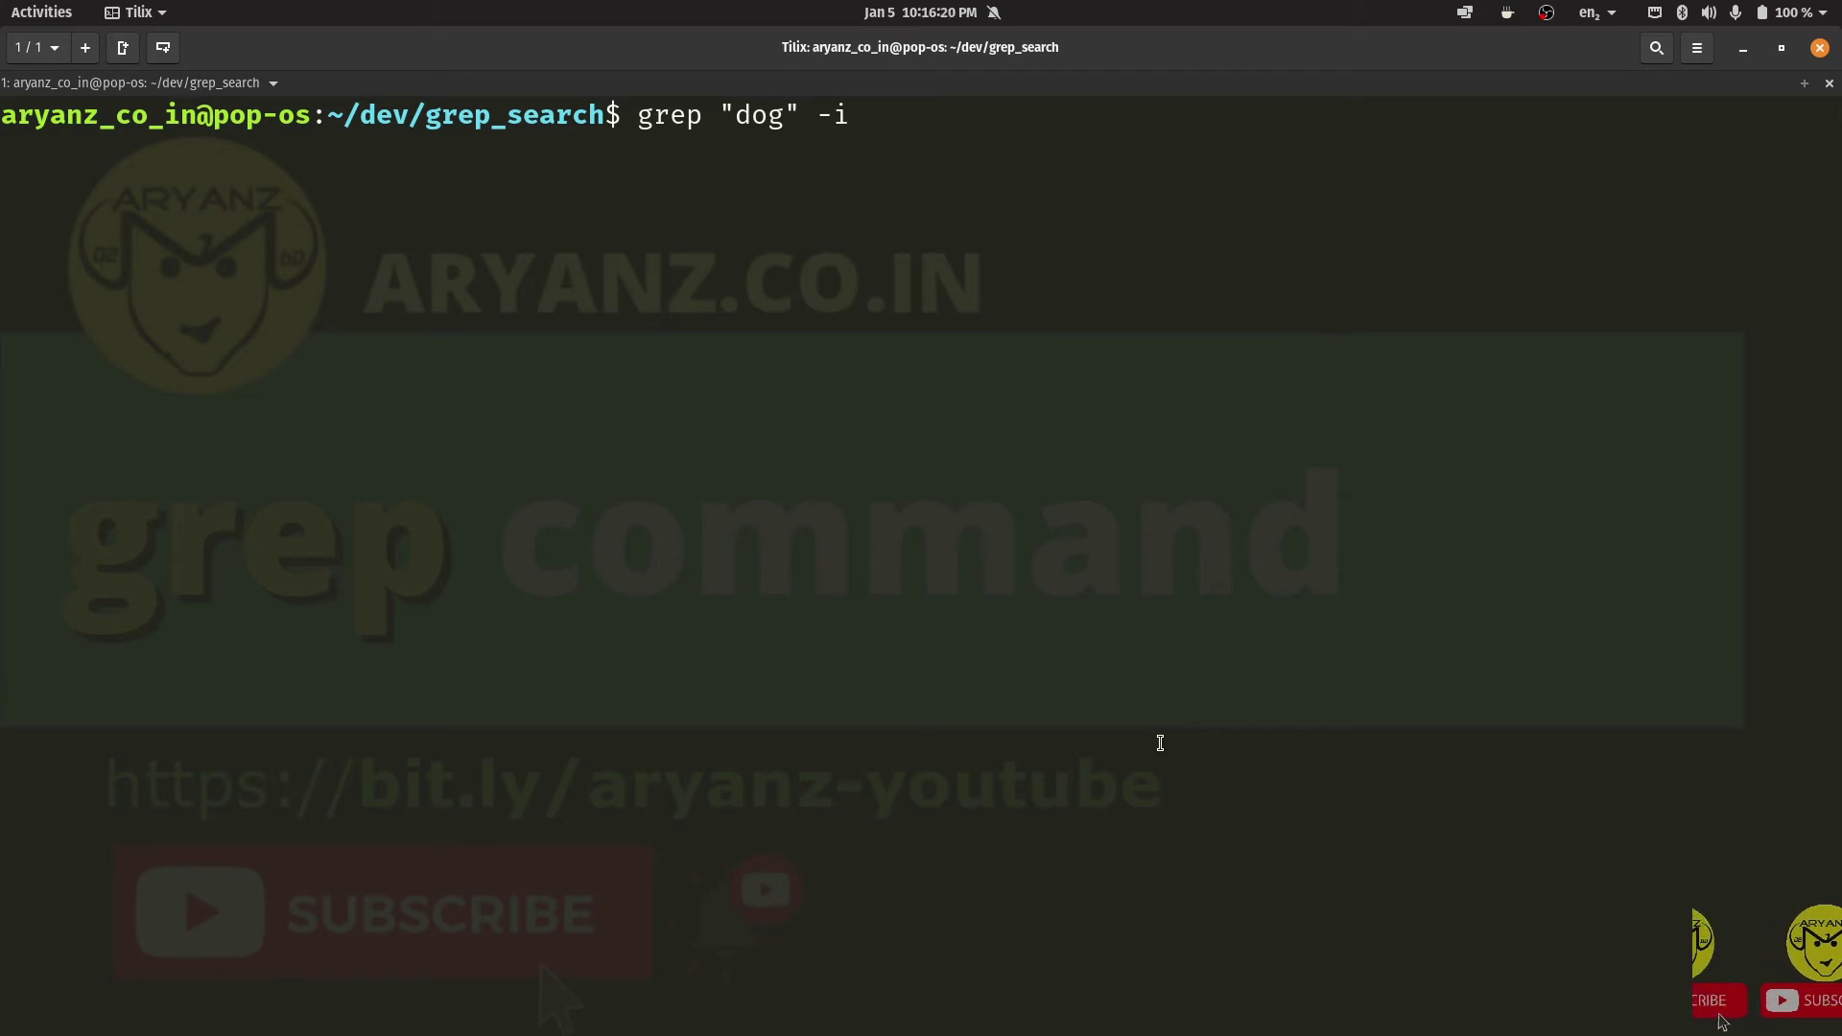
type("n")
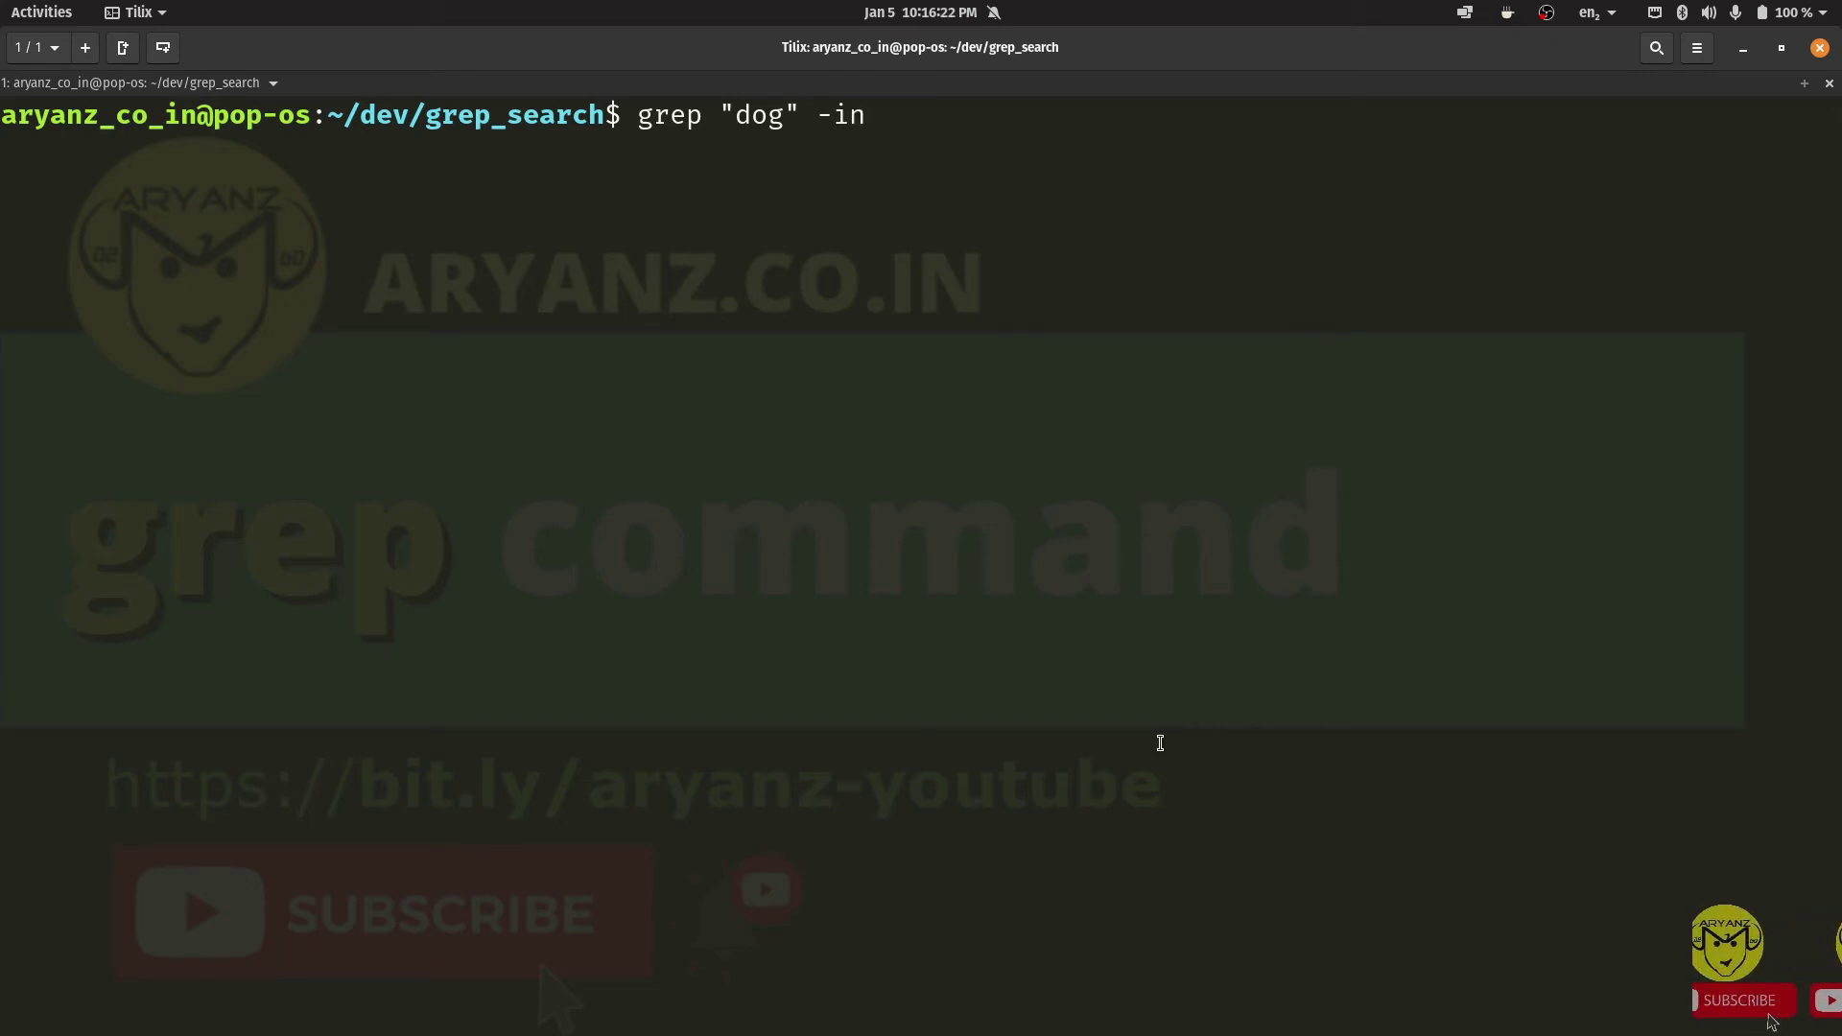
type("r")
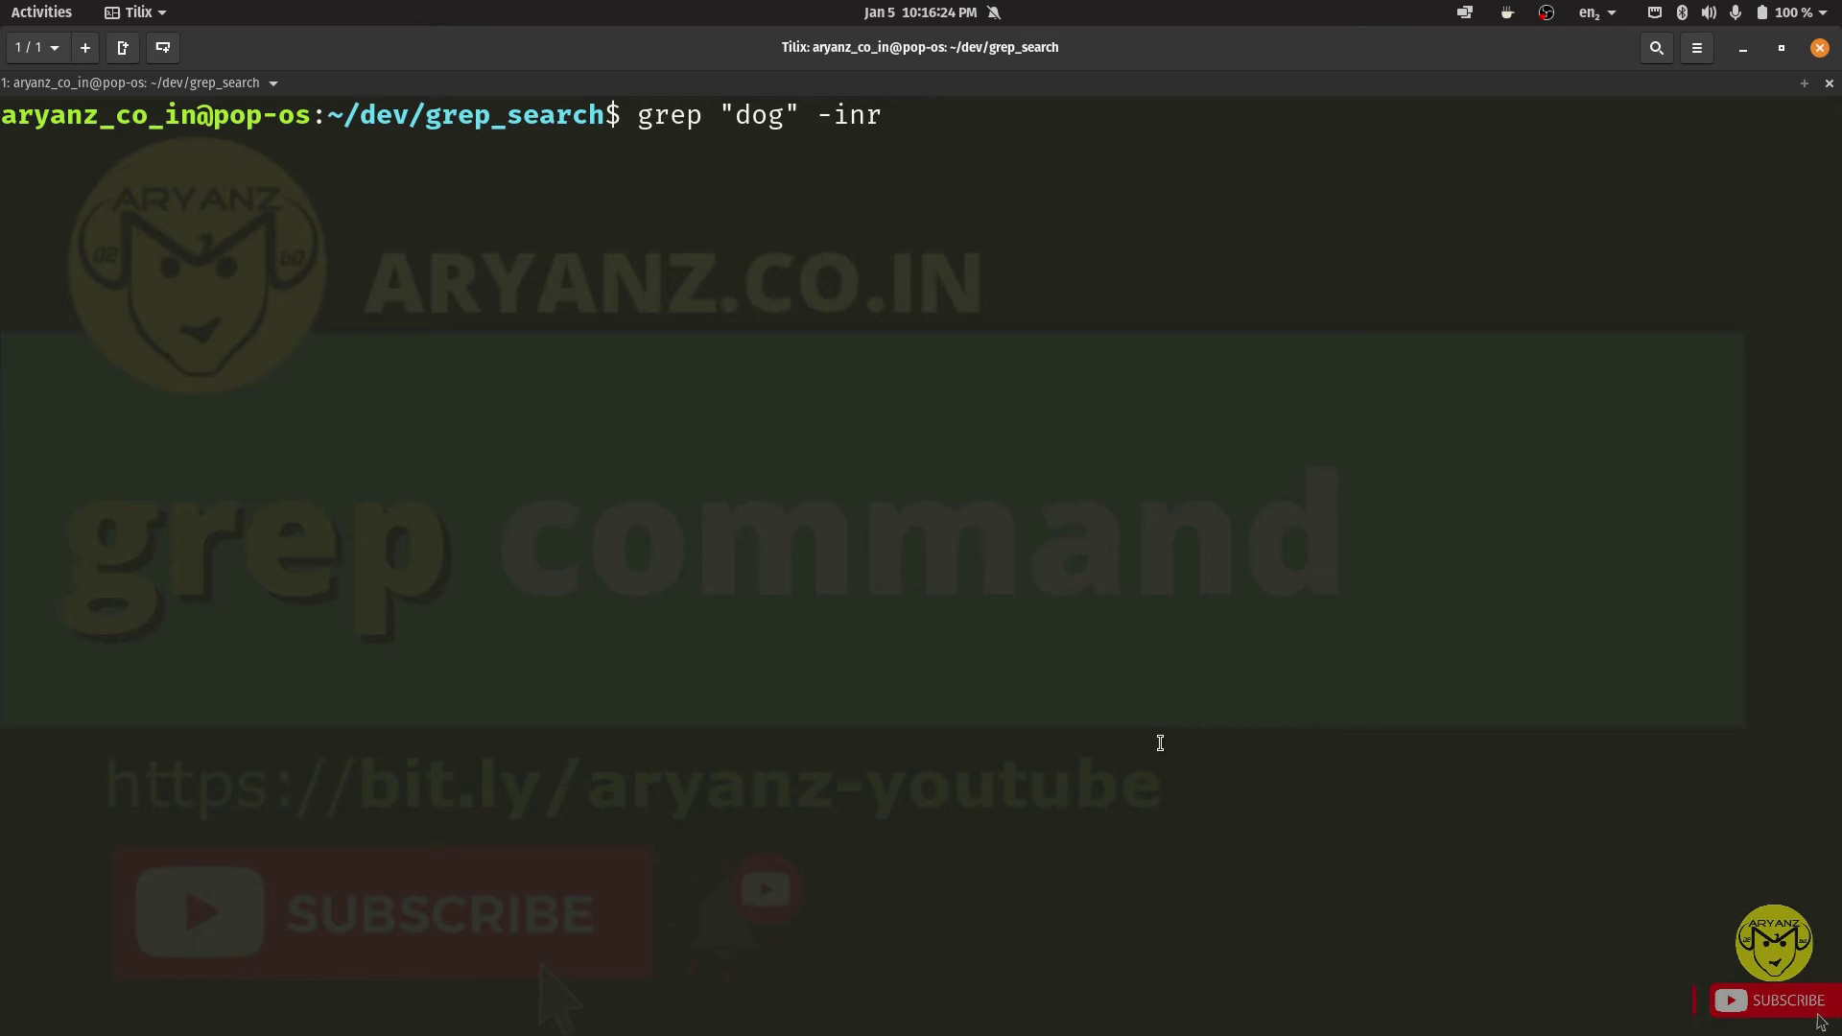
Check the notes, then run grep "dog" -ivr to list lines without dog, ignoring case.
key("alt+Tab")
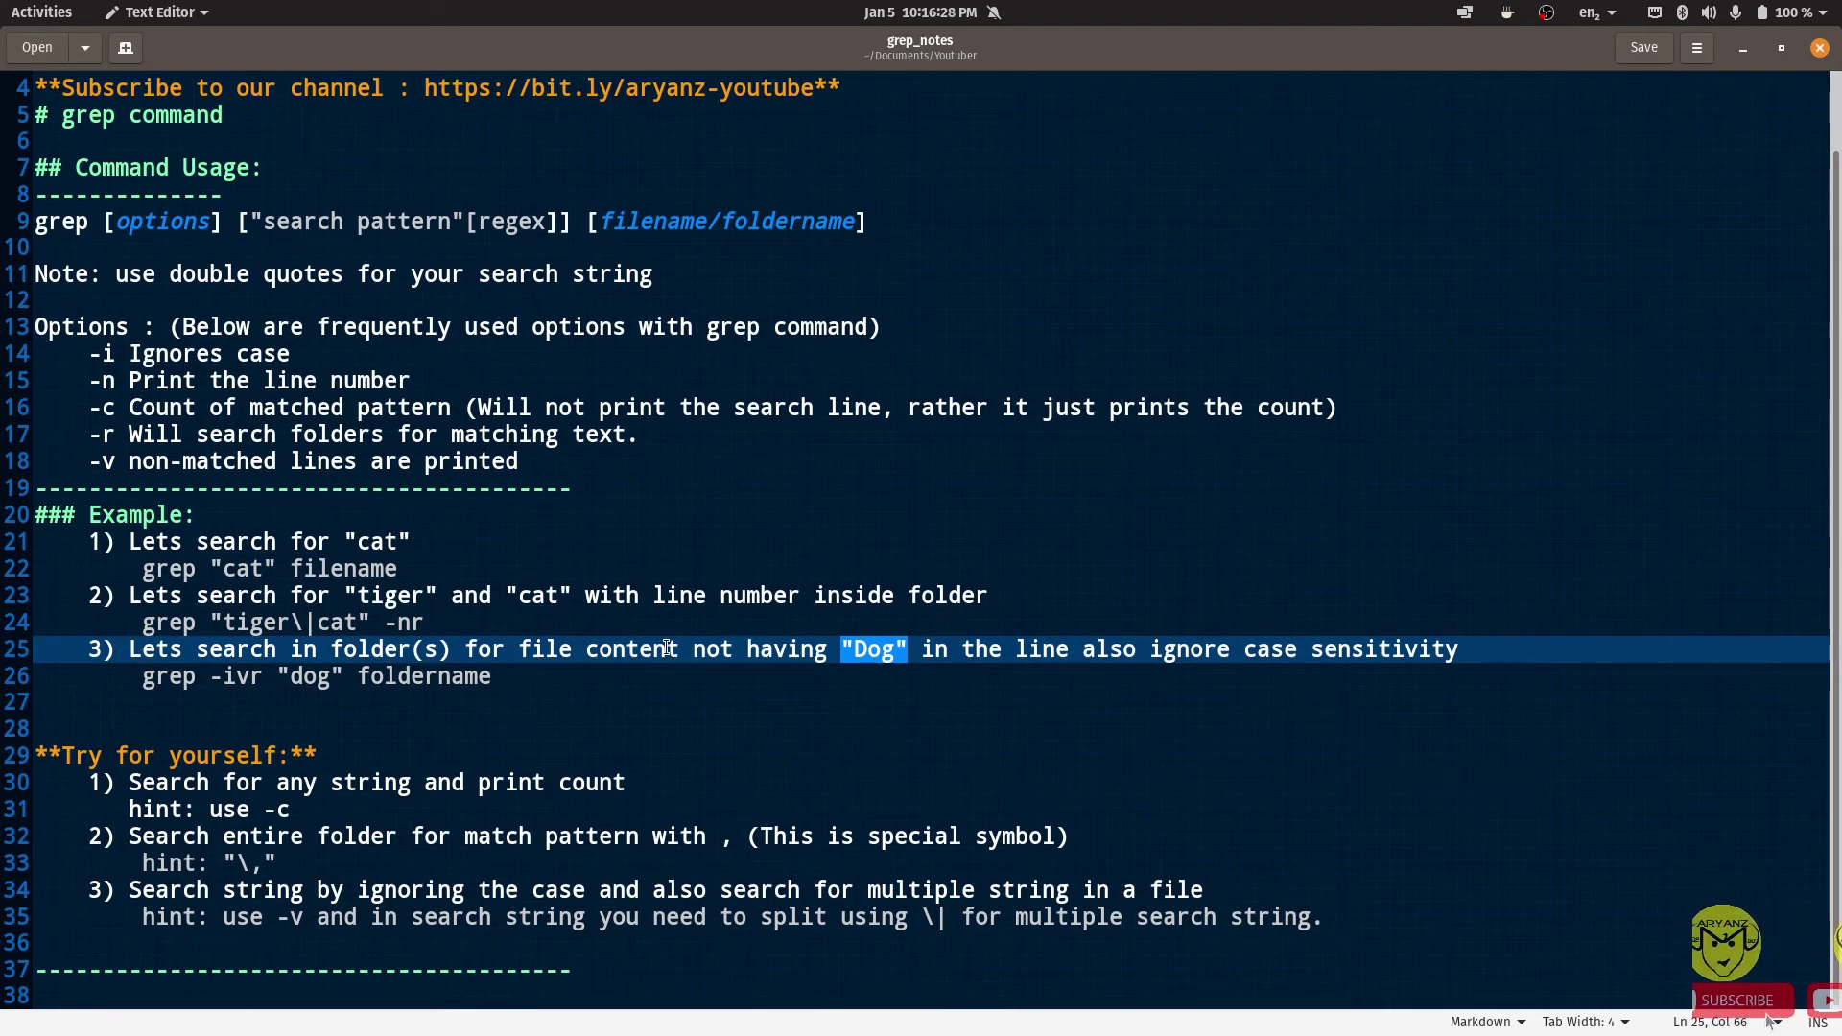
left_click(1073, 650)
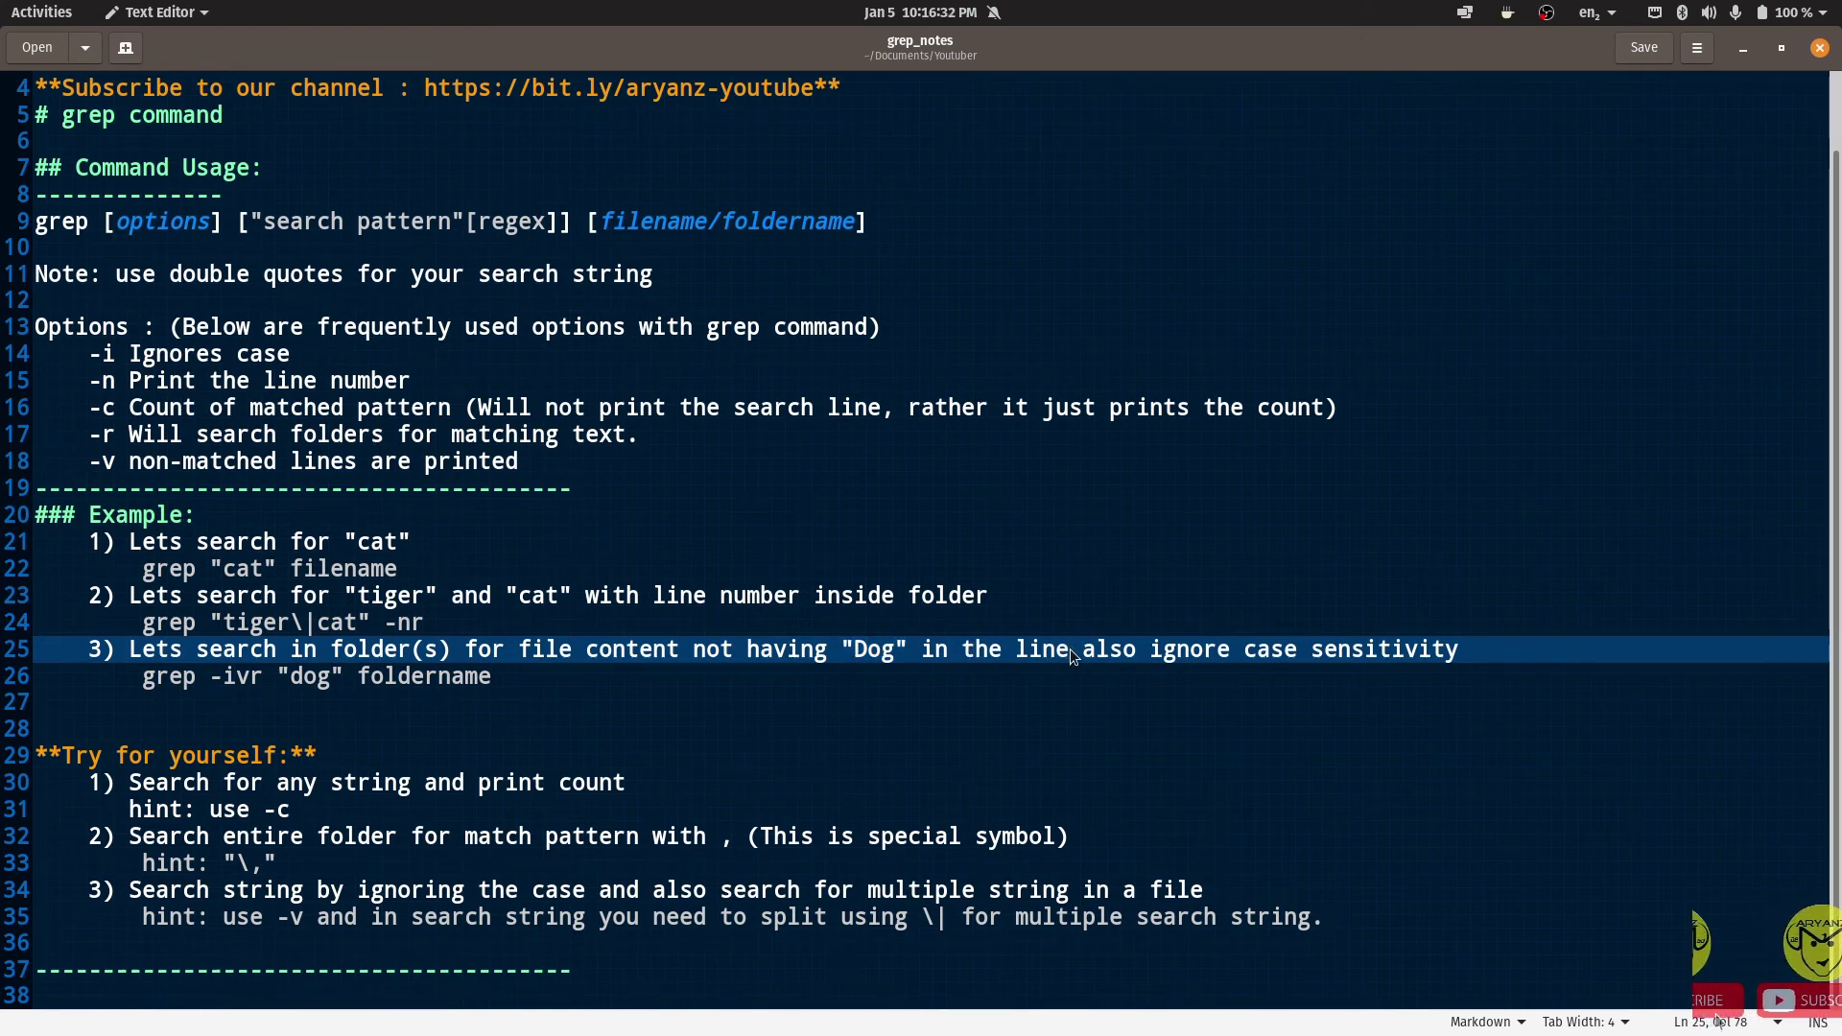
key("BackSpace")
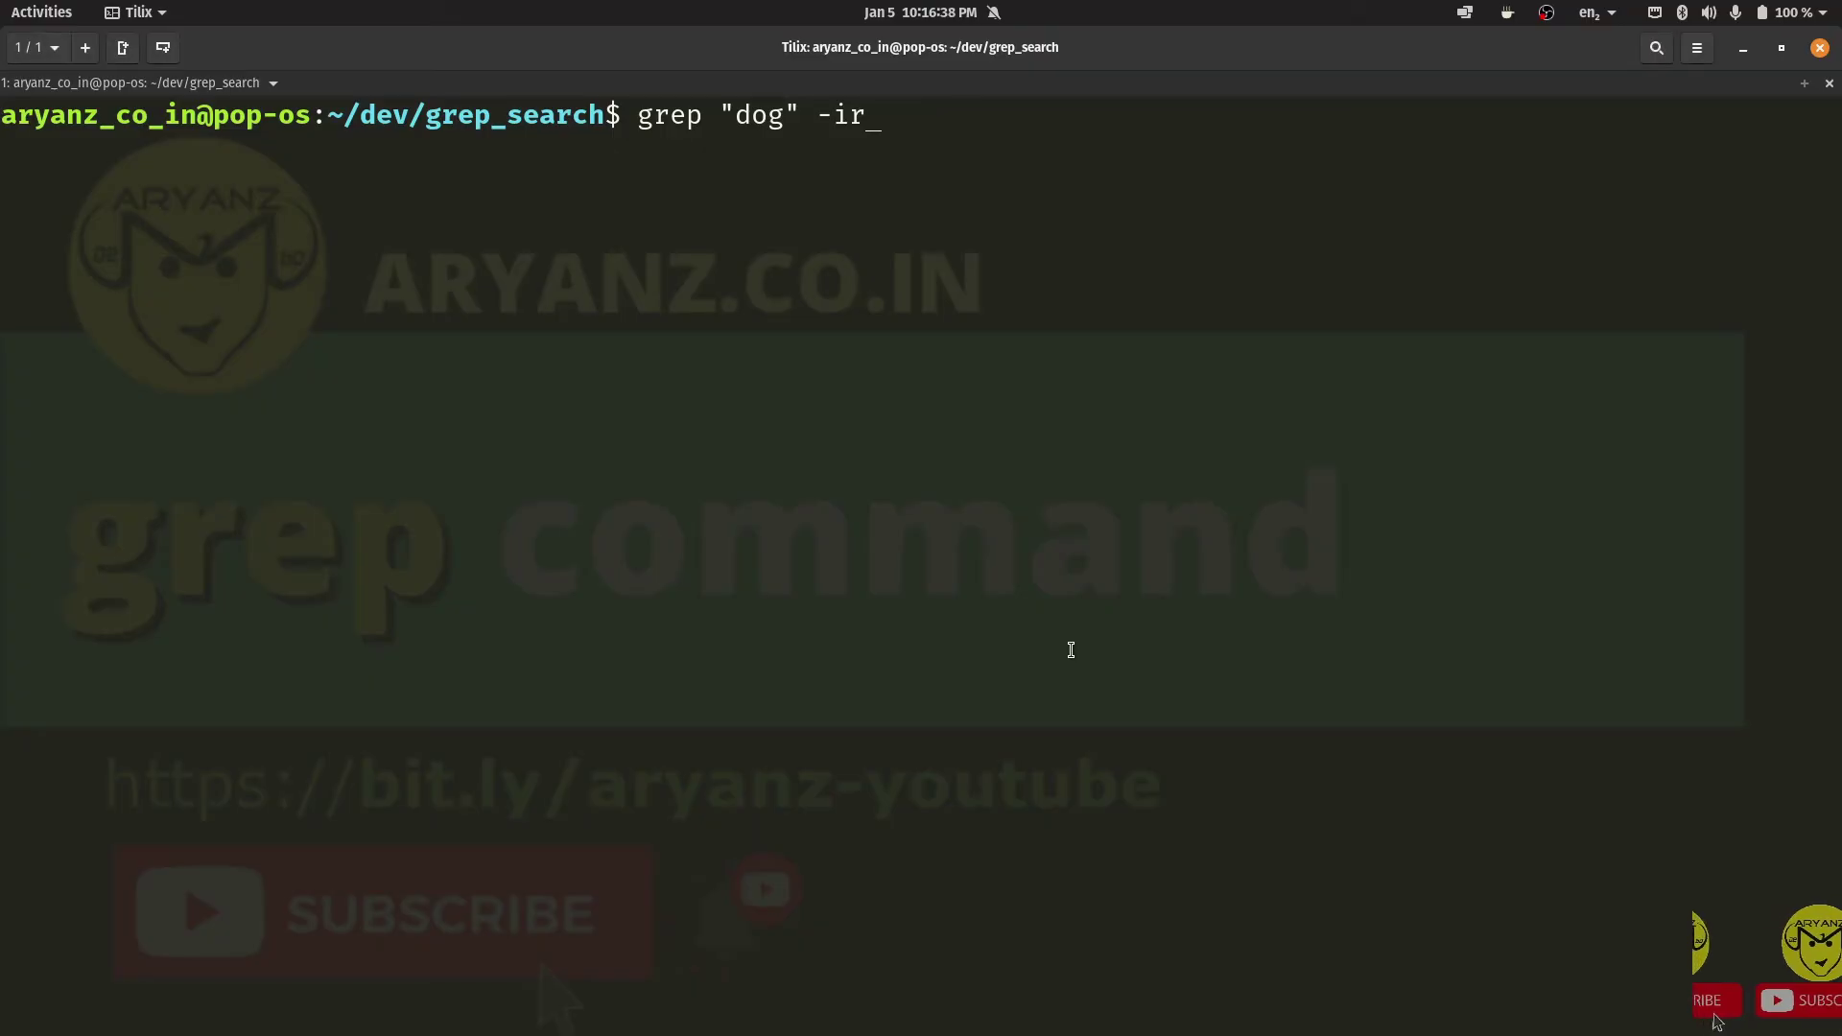
type("v")
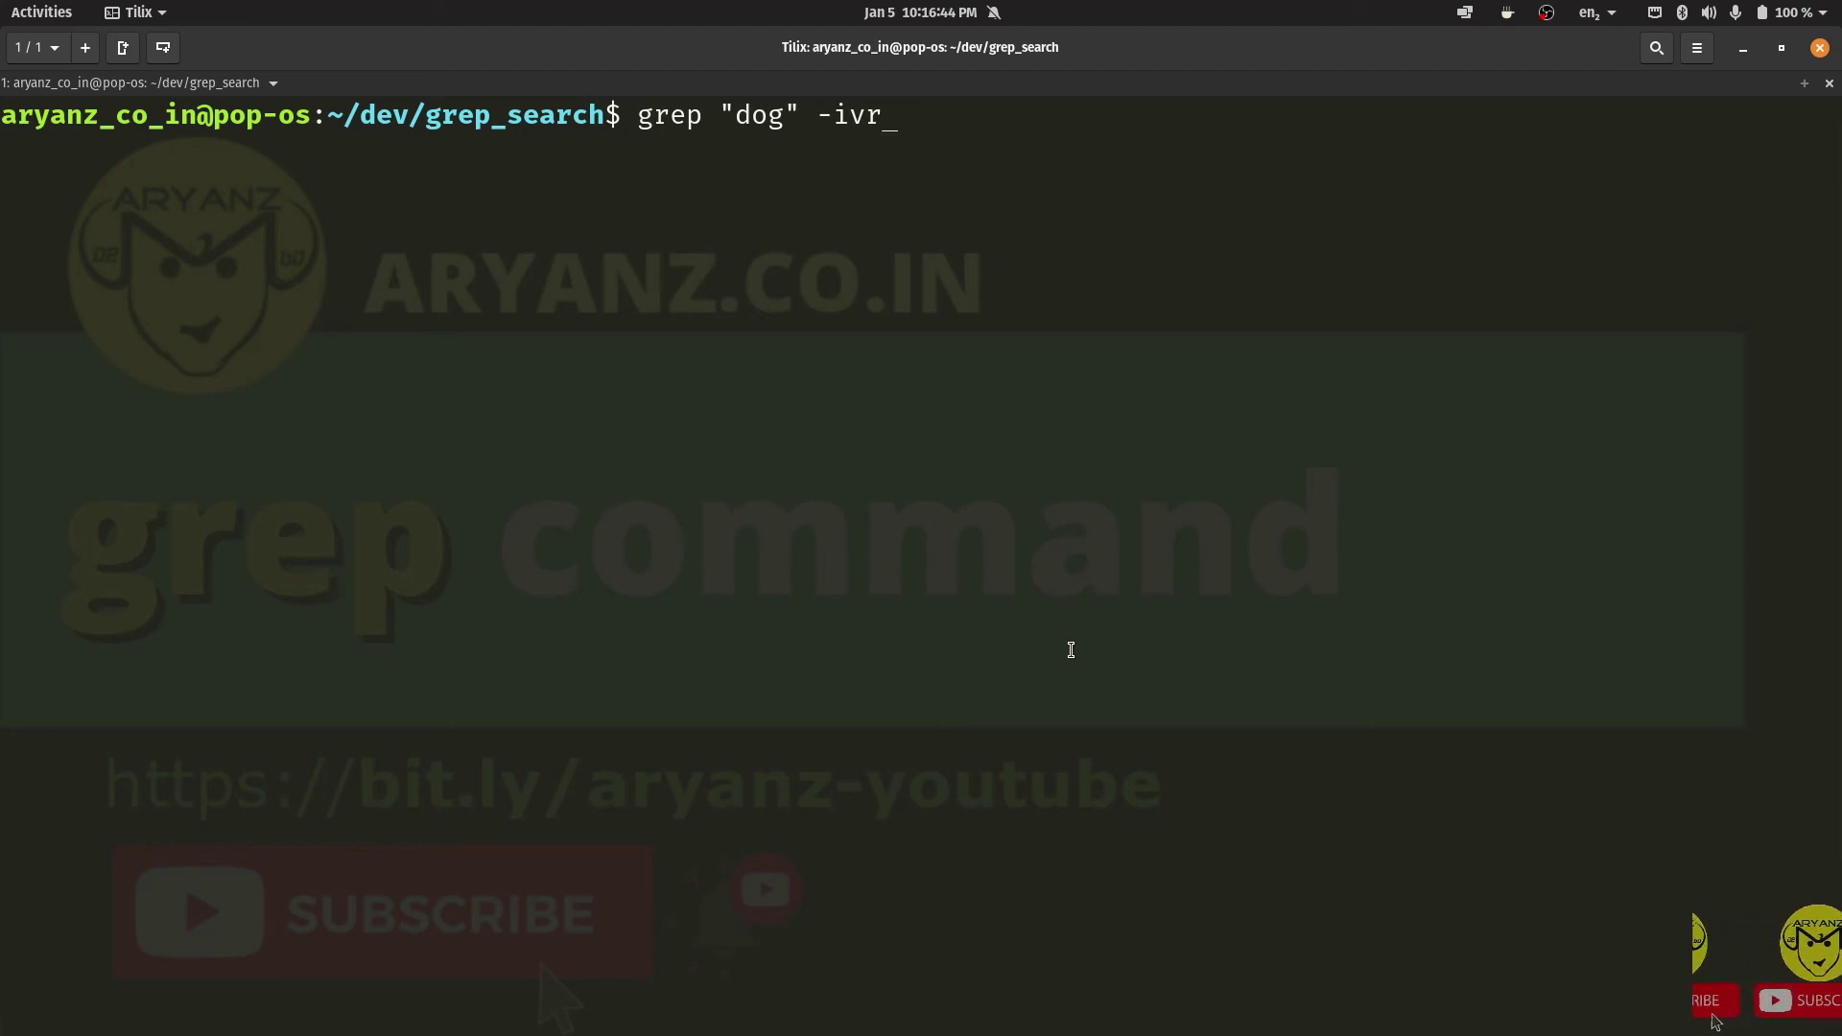
key("Return")
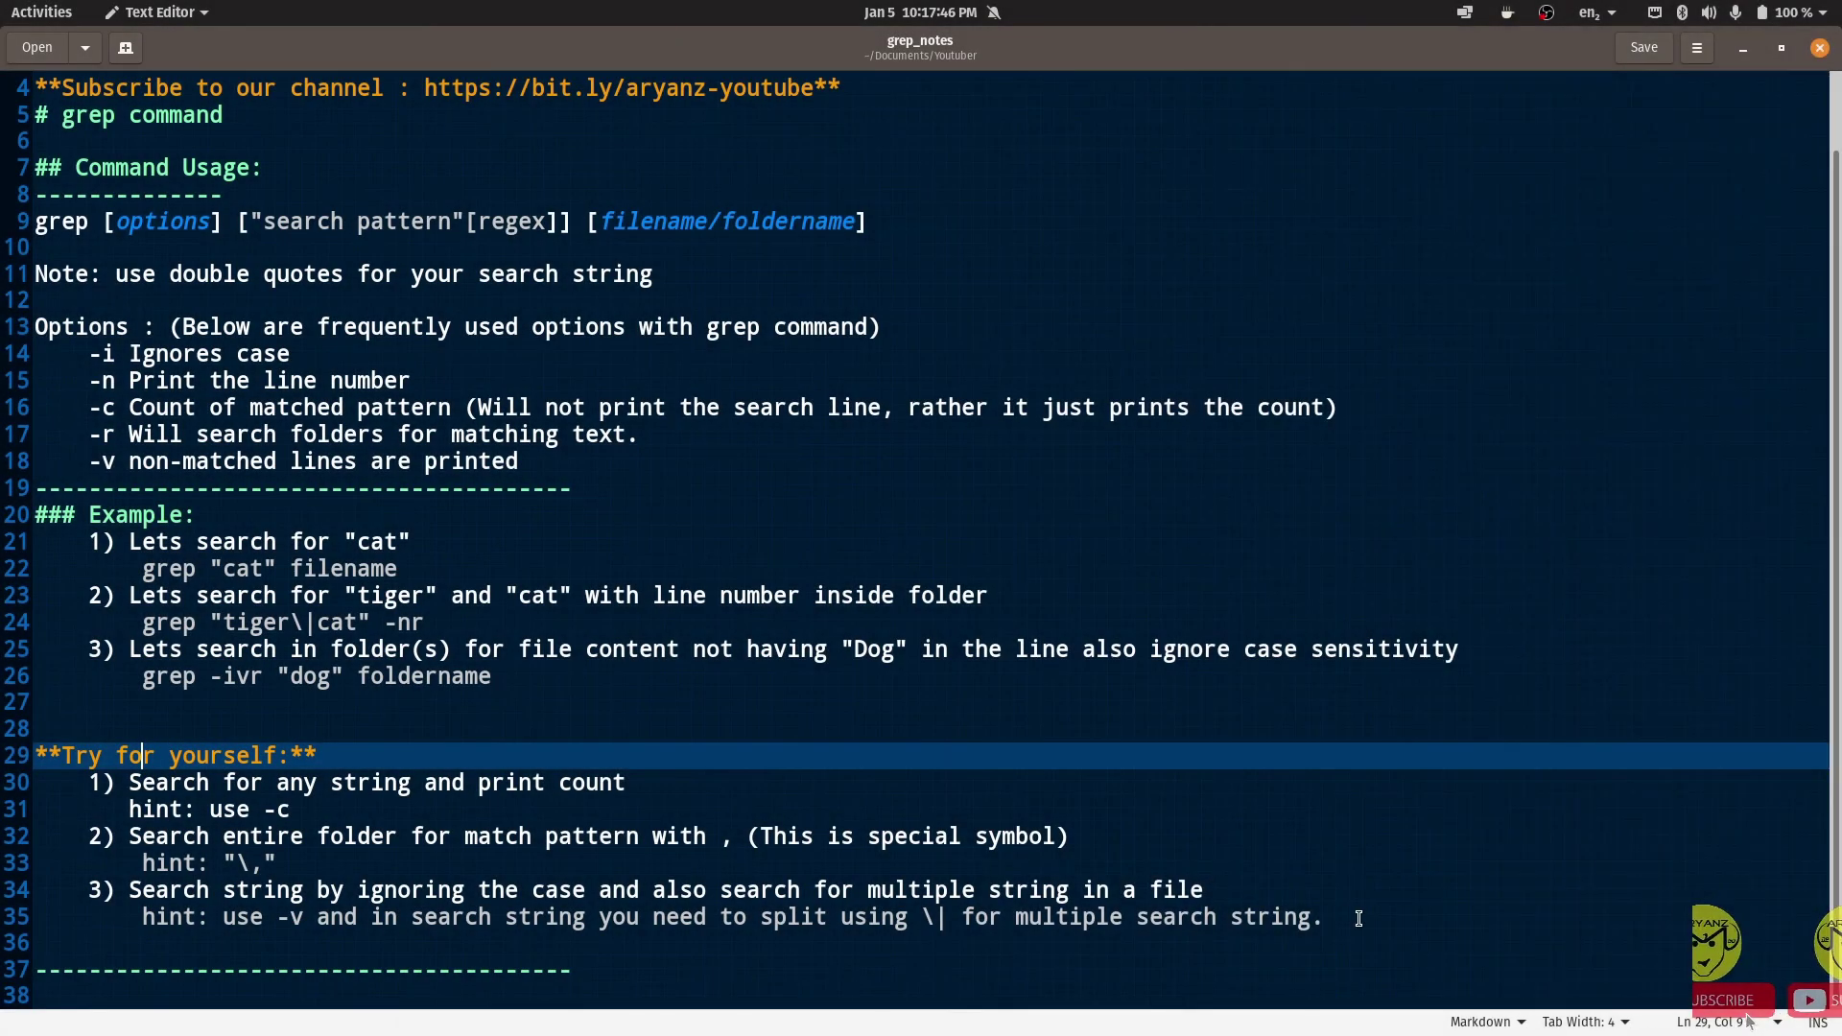
Select the three Try for yourself exercises and their hints in the notes.
left_click(1357, 918)
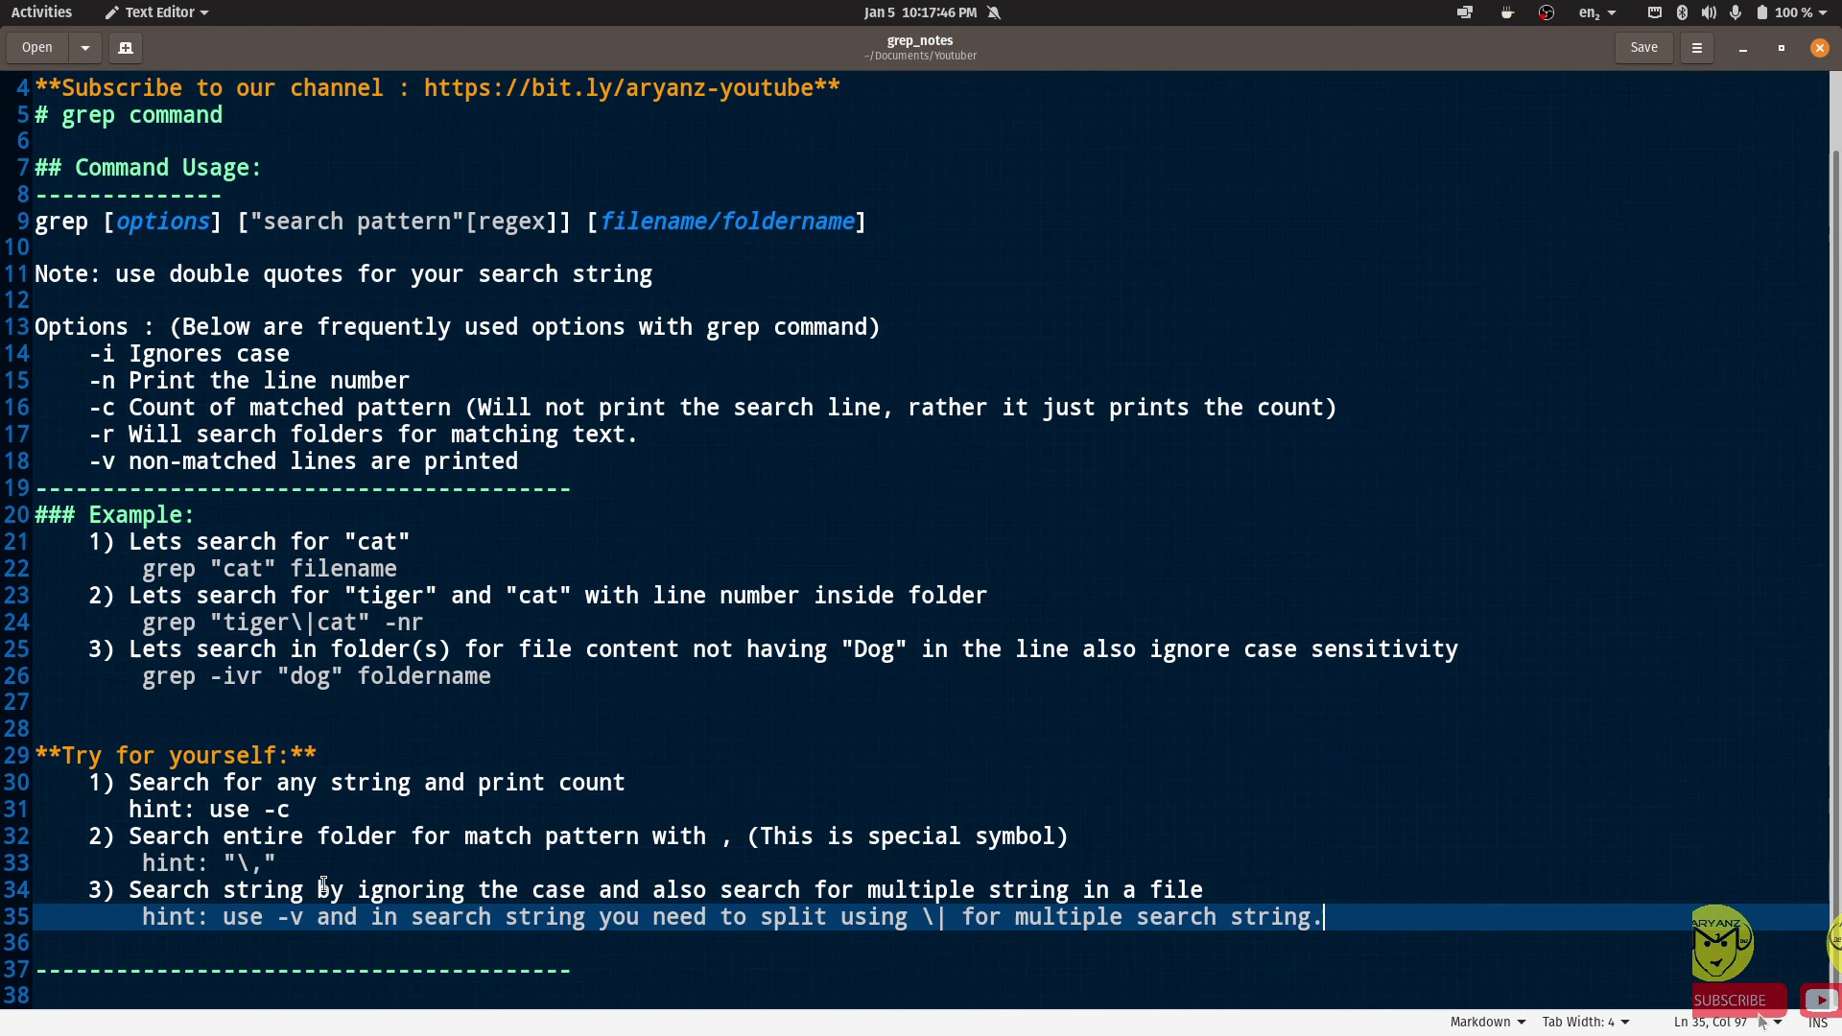
left_click(87, 782, "shift")
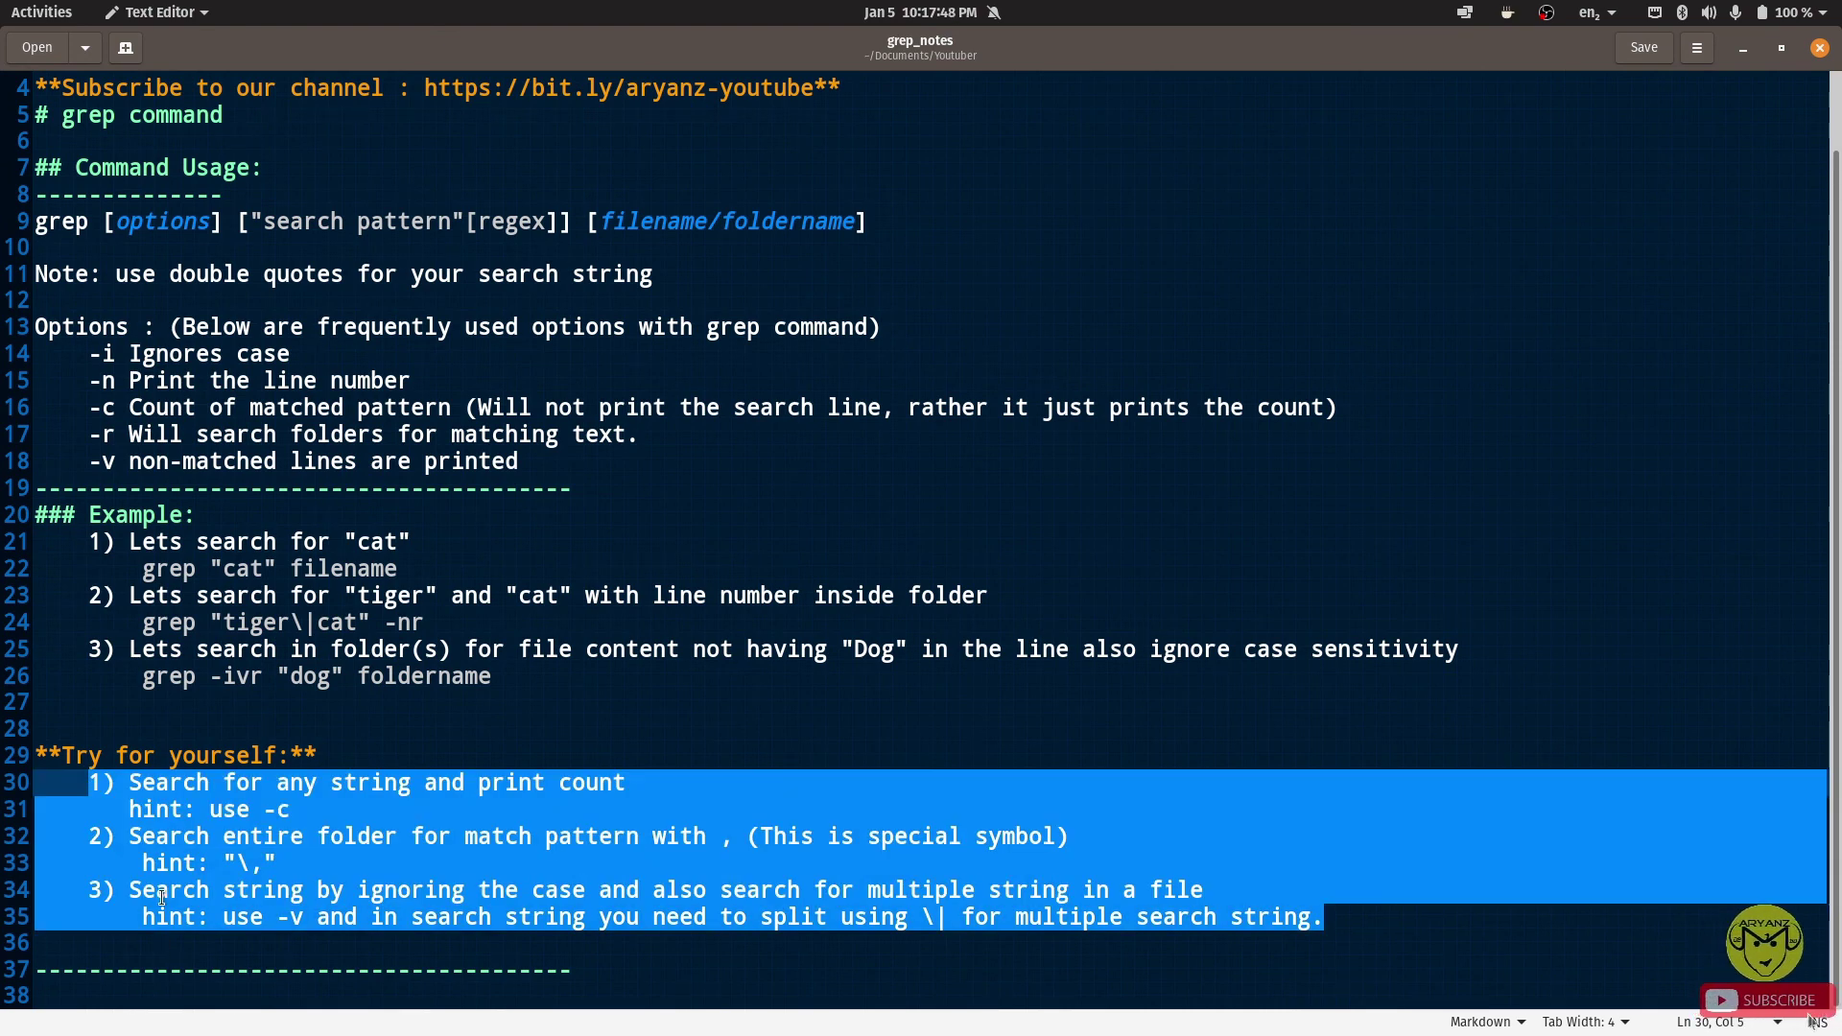